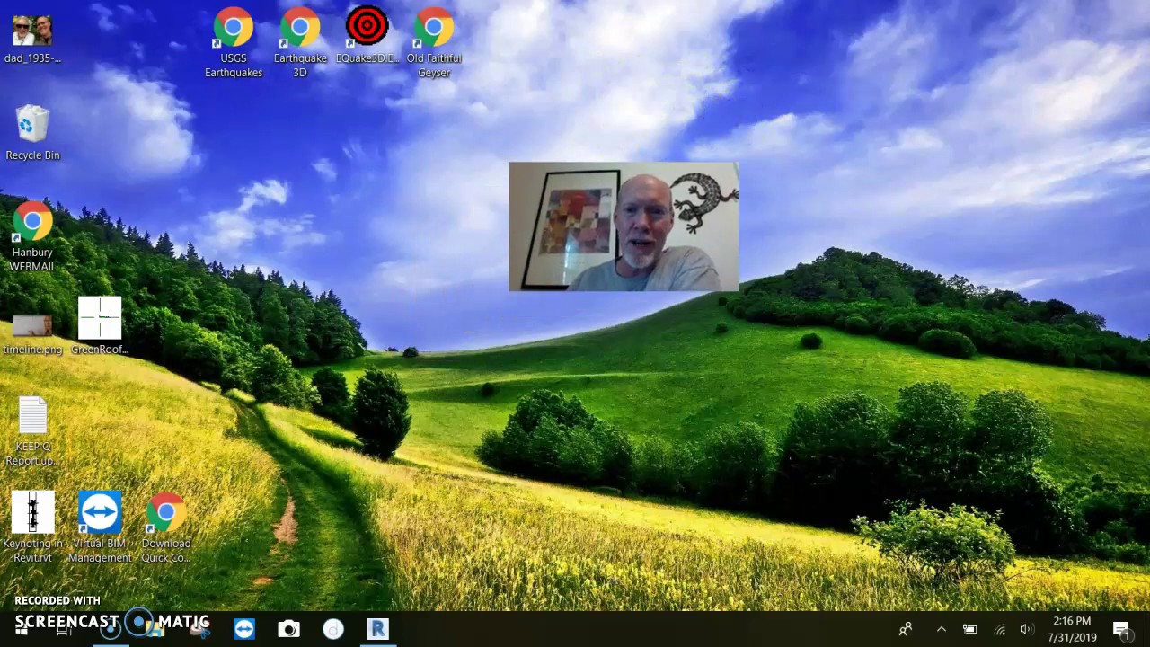
Restore Revit, enlarge its window to nearly full width and adjust the project browser width.
{"action": "left_click", "coordinate": [382, 632]}
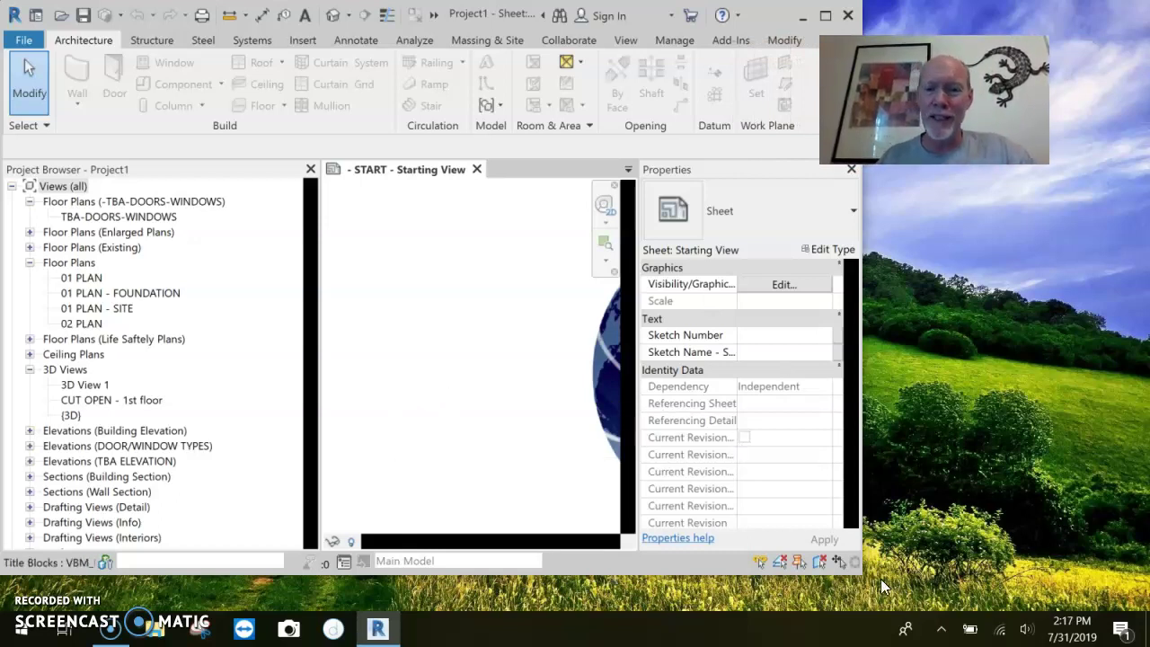
{"action": "left_click_drag", "start_coordinate": [858, 573], "coordinate": [1137, 601]}
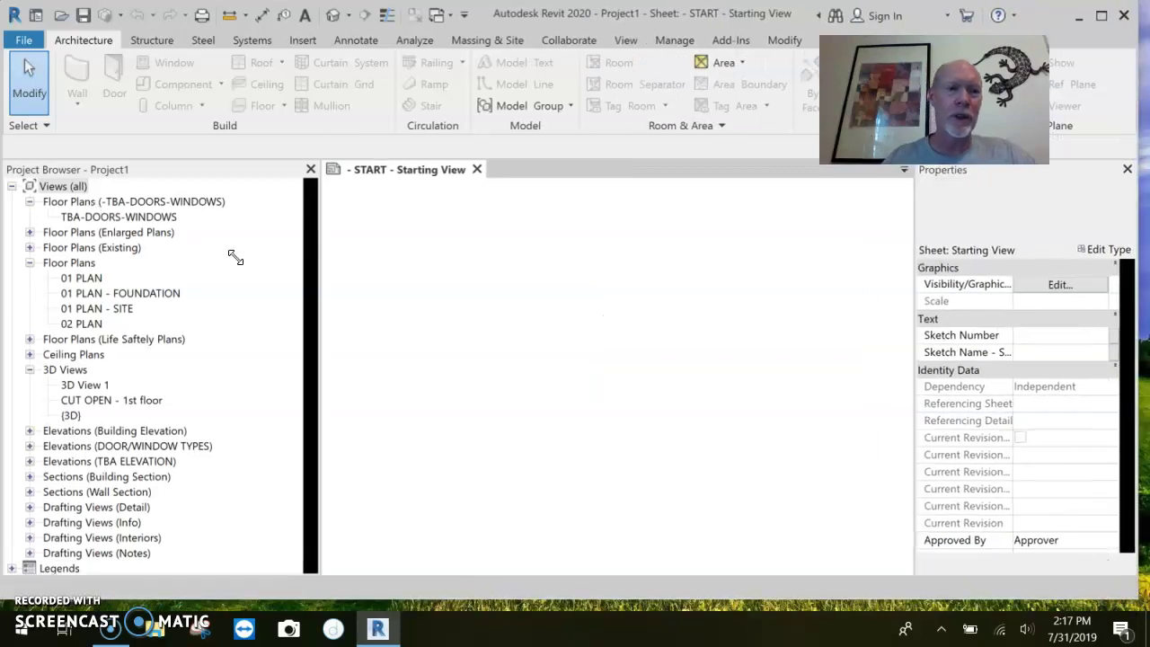
{"action": "left_click_drag", "start_coordinate": [320, 268], "coordinate": [175, 268]}
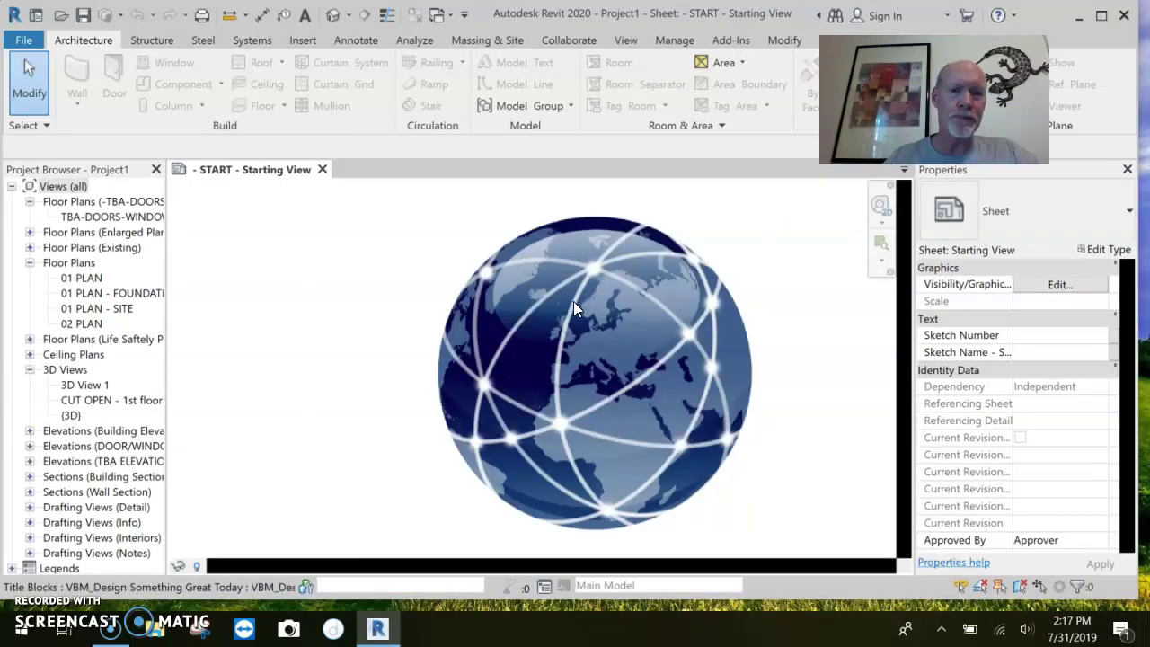
{"action": "scroll", "coordinate": [568, 351], "scroll_direction": "down", "scroll_amount": 4}
{"action": "middle_click_drag", "start_coordinate": [584, 355], "coordinate": [515, 308]}
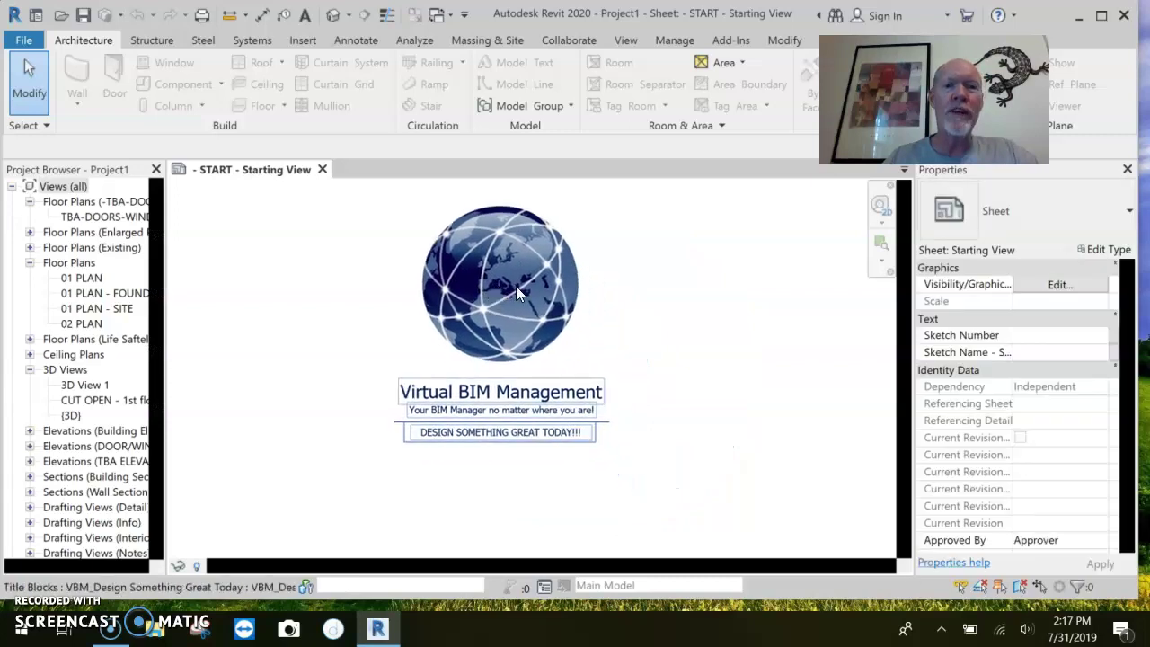
{"action": "scroll", "coordinate": [515, 286], "scroll_direction": "up", "scroll_amount": 2}
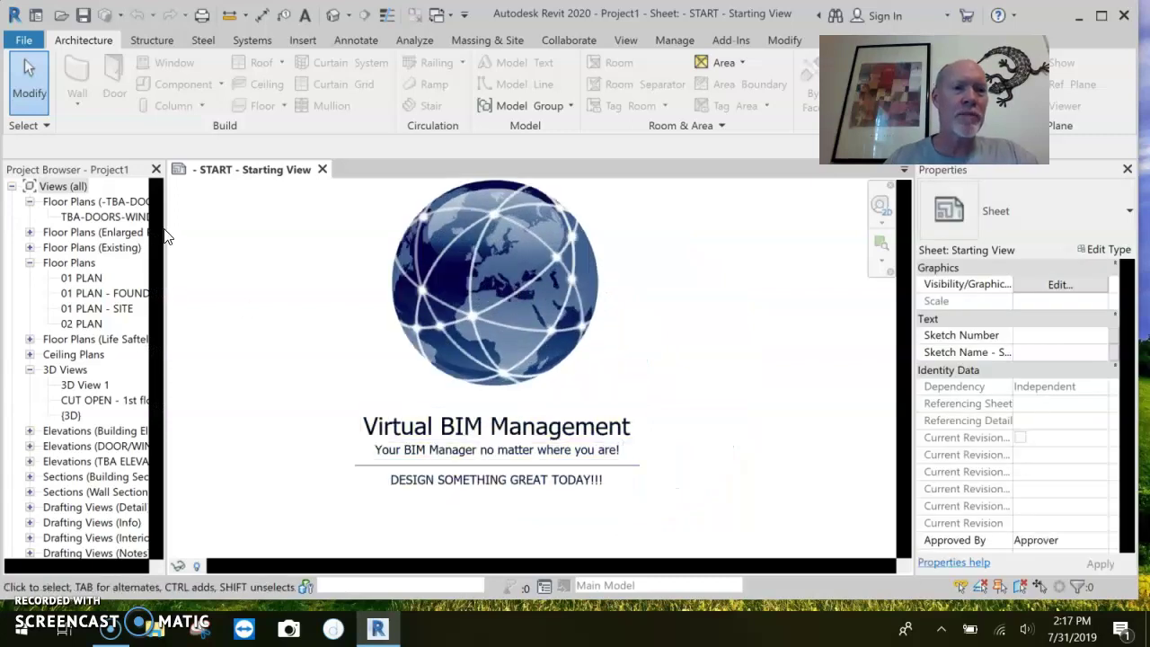
{"action": "left_click_drag", "start_coordinate": [167, 231], "coordinate": [219, 240]}
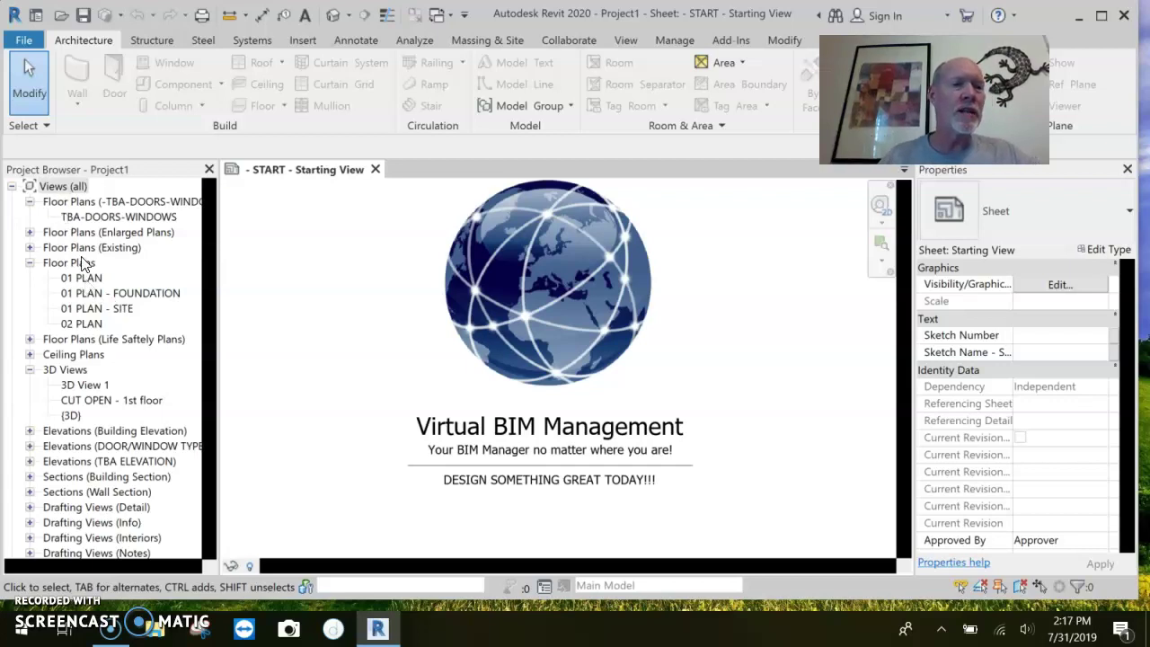
Start a new family from the Window.rft template.
{"action": "left_click", "coordinate": [25, 41]}
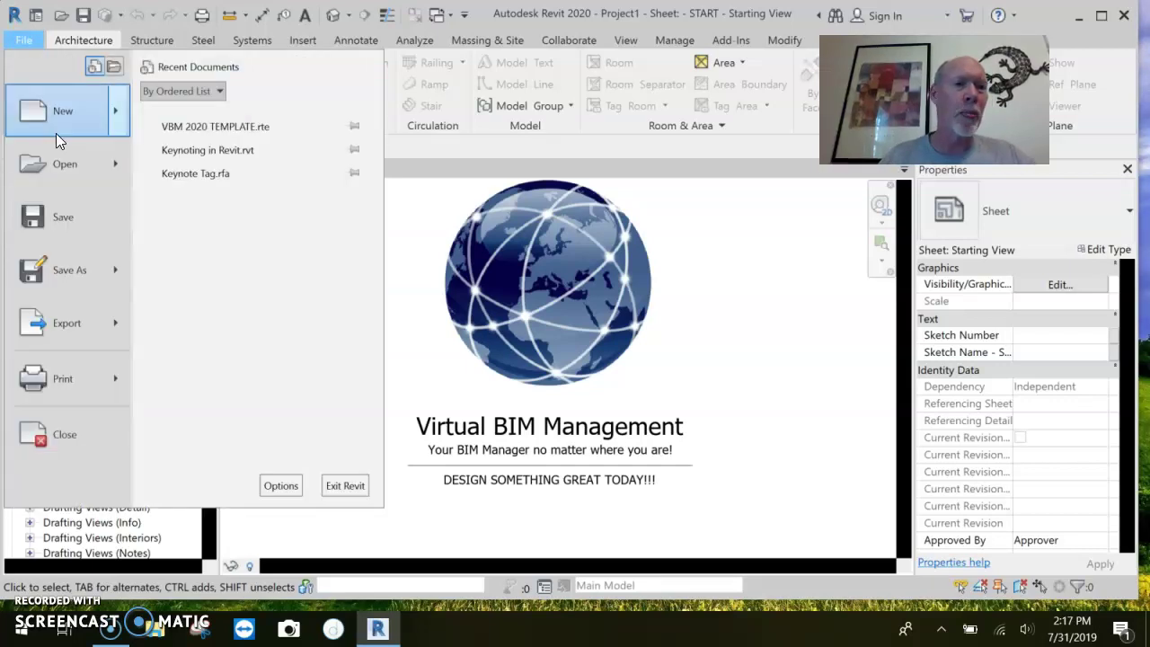
{"action": "mouse_move", "coordinate": [58, 119]}
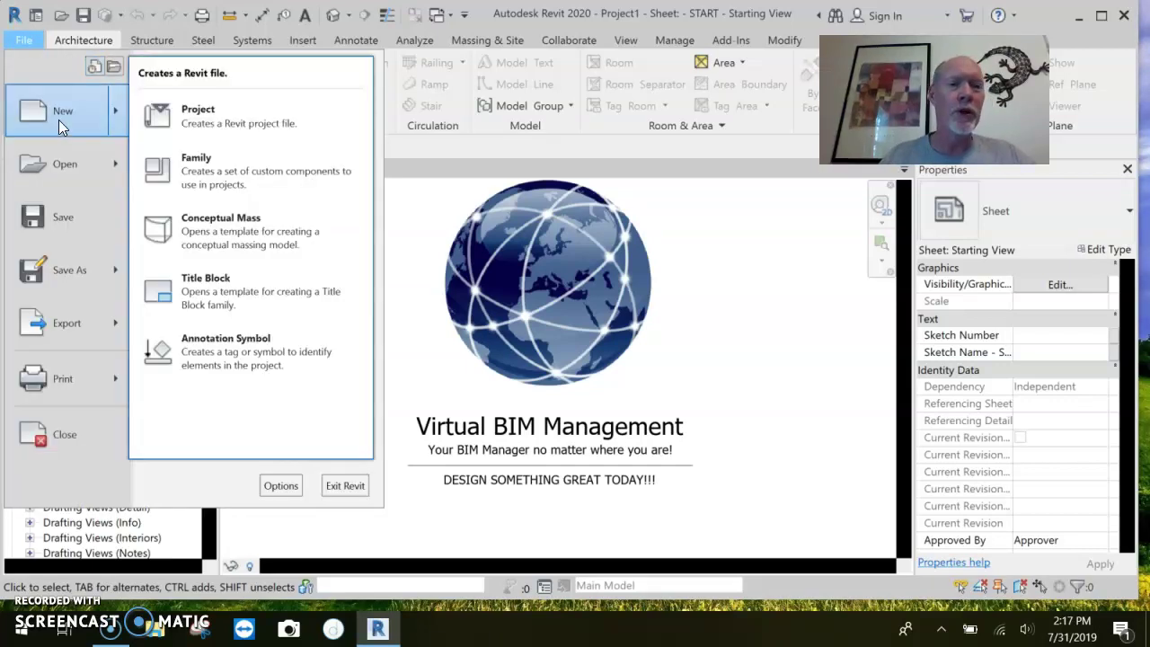
{"action": "left_click", "coordinate": [205, 169]}
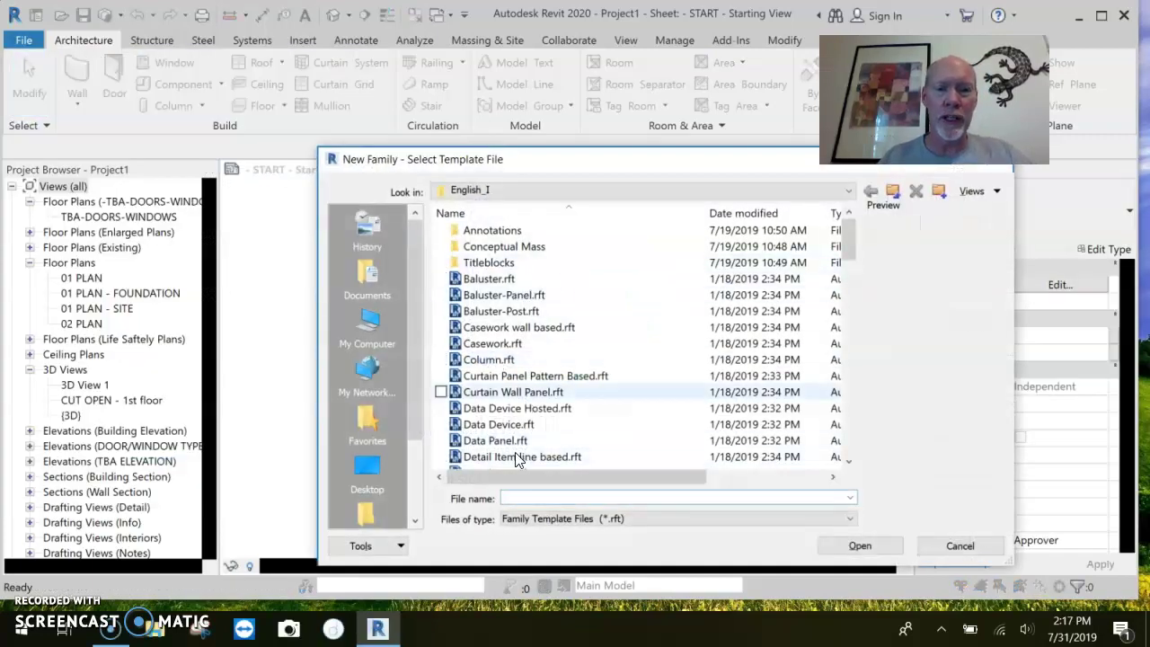
{"action": "left_click_drag", "start_coordinate": [852, 235], "coordinate": [841, 436]}
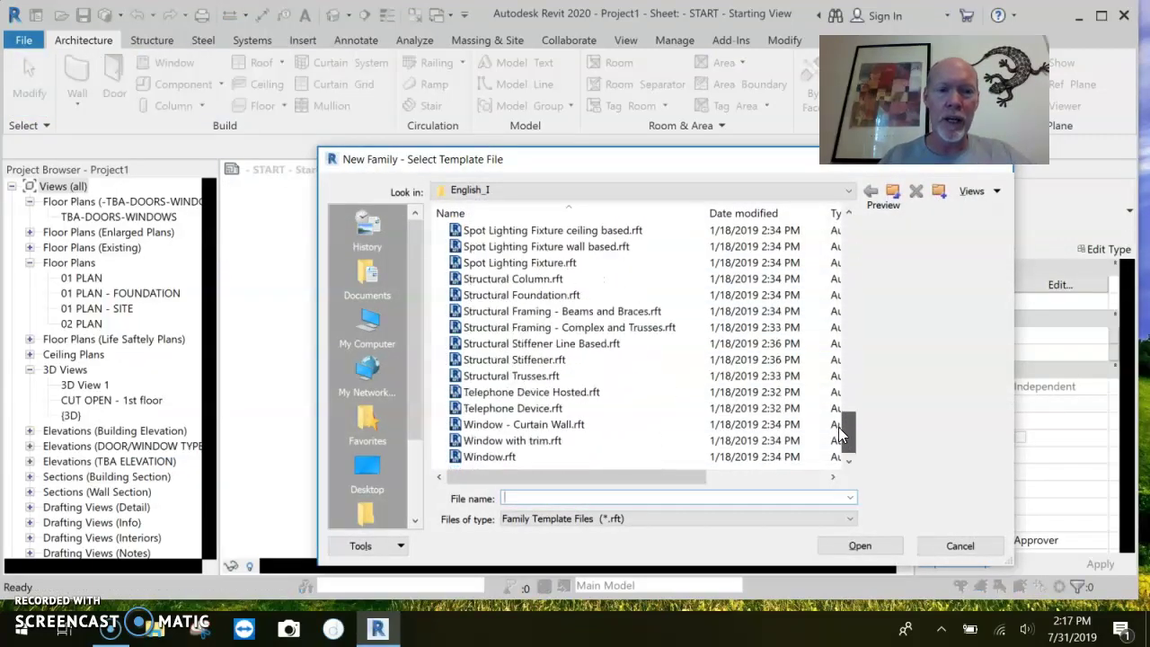
{"action": "left_click", "coordinate": [508, 458]}
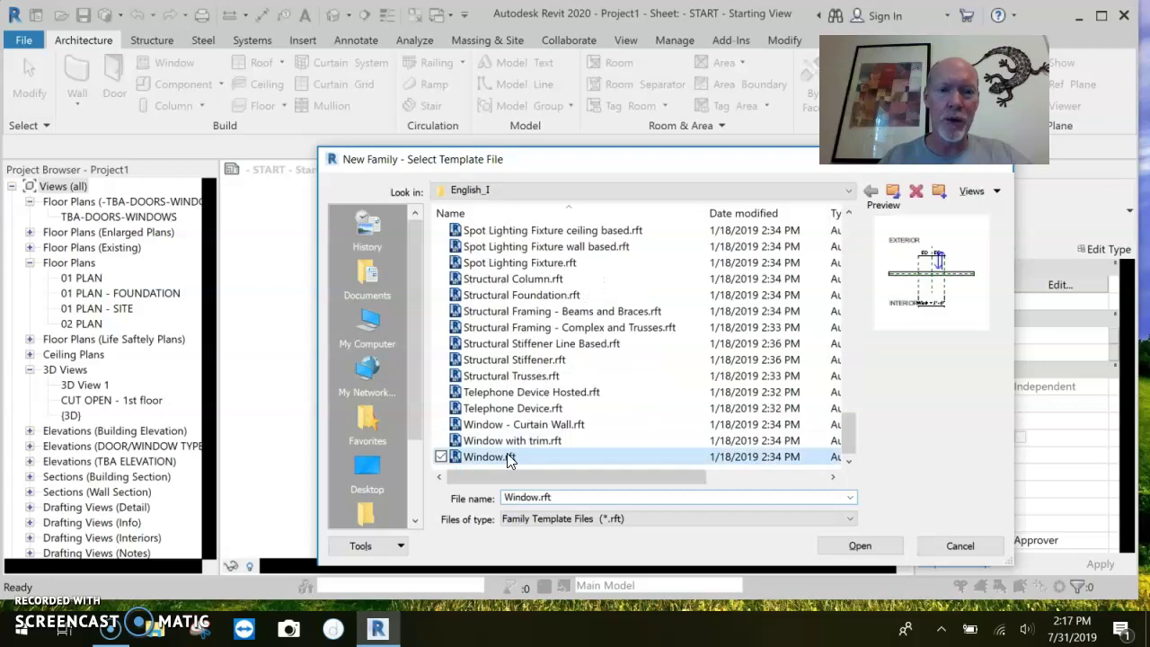
{"action": "left_click", "coordinate": [876, 545]}
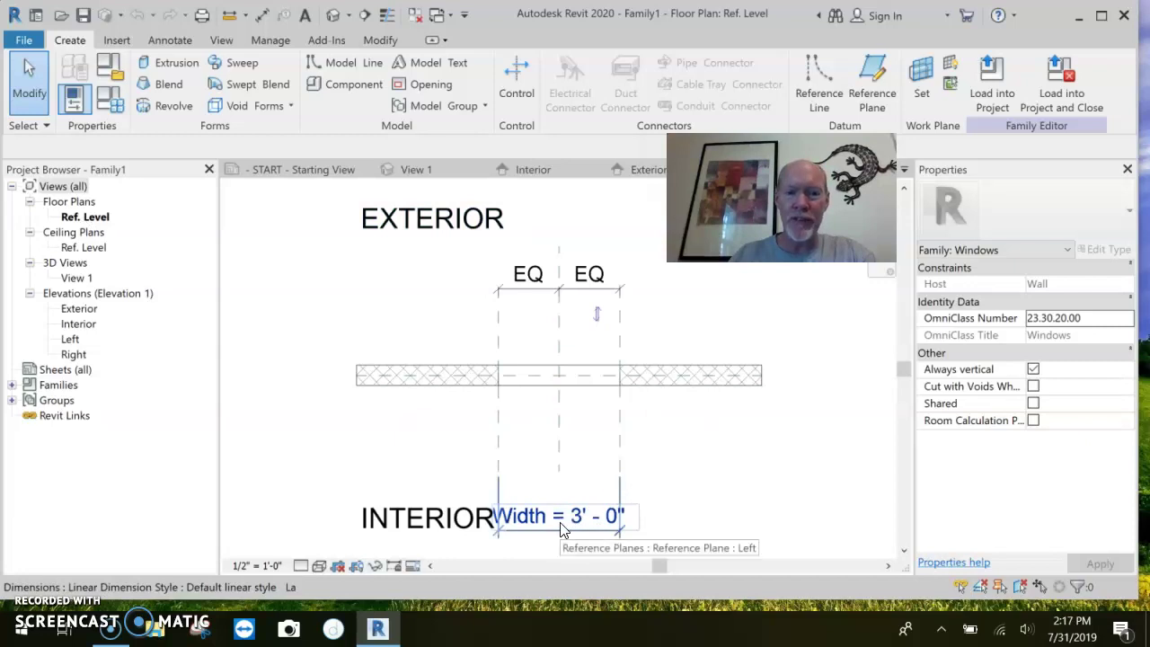
In the Exterior elevation, drag the Default Sill Height = 3' - 0" dimension further left.
{"action": "double_click", "coordinate": [78, 308]}
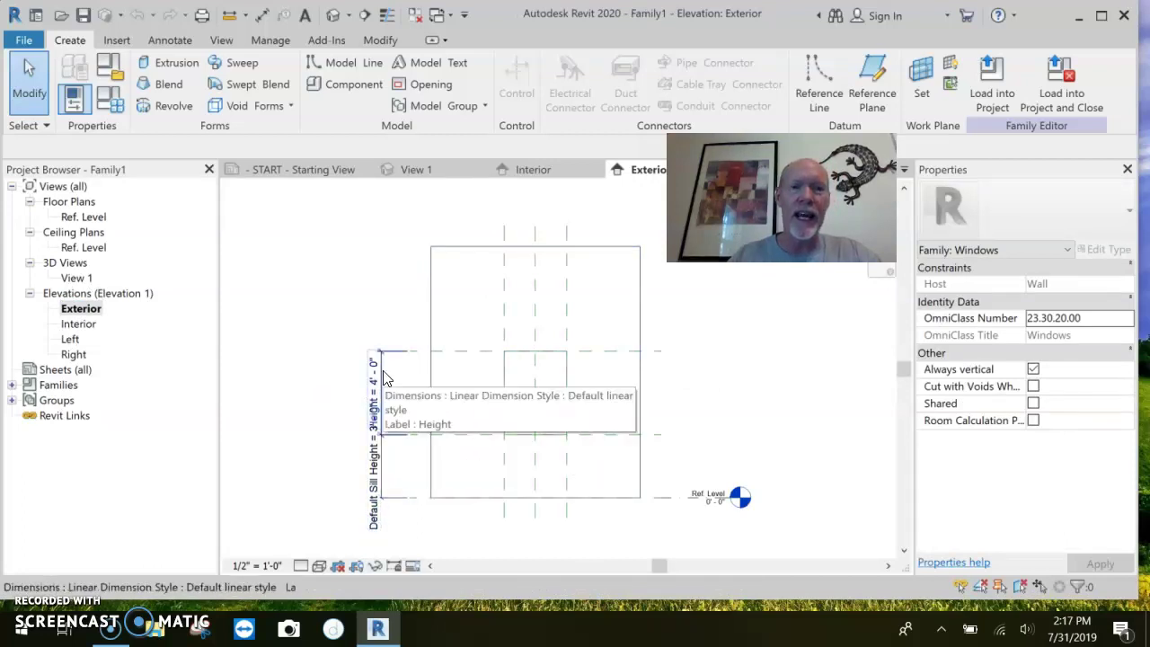
{"action": "left_click", "coordinate": [380, 469]}
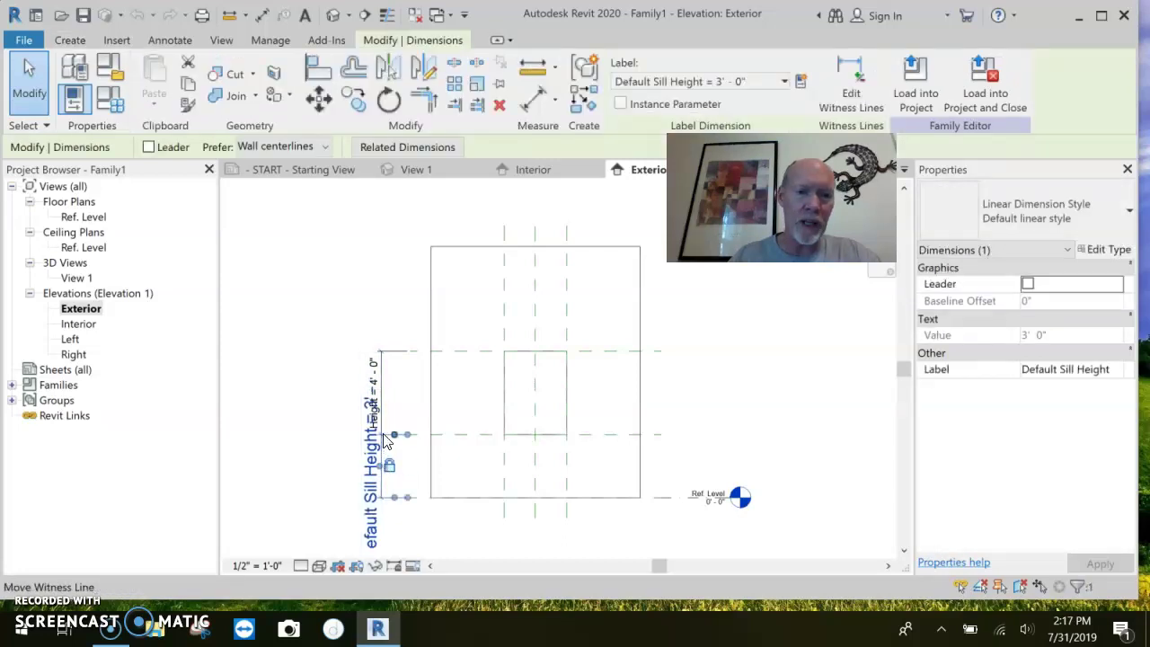
{"action": "left_click_drag", "start_coordinate": [382, 537], "coordinate": [349, 532]}
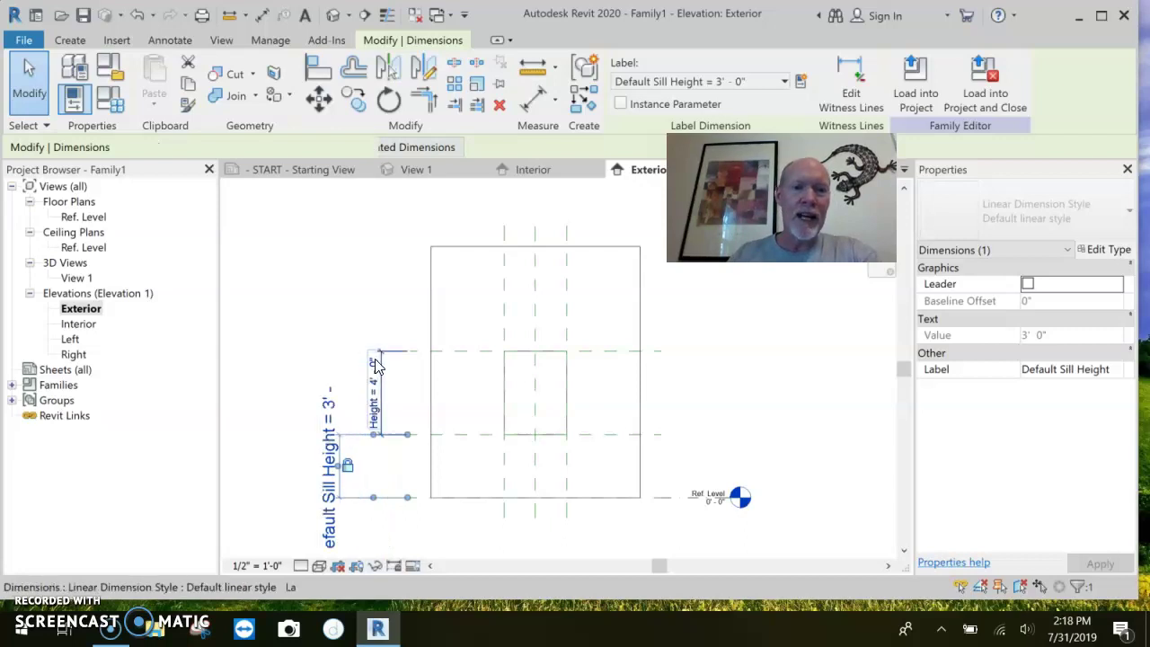
{"action": "left_click", "coordinate": [398, 404]}
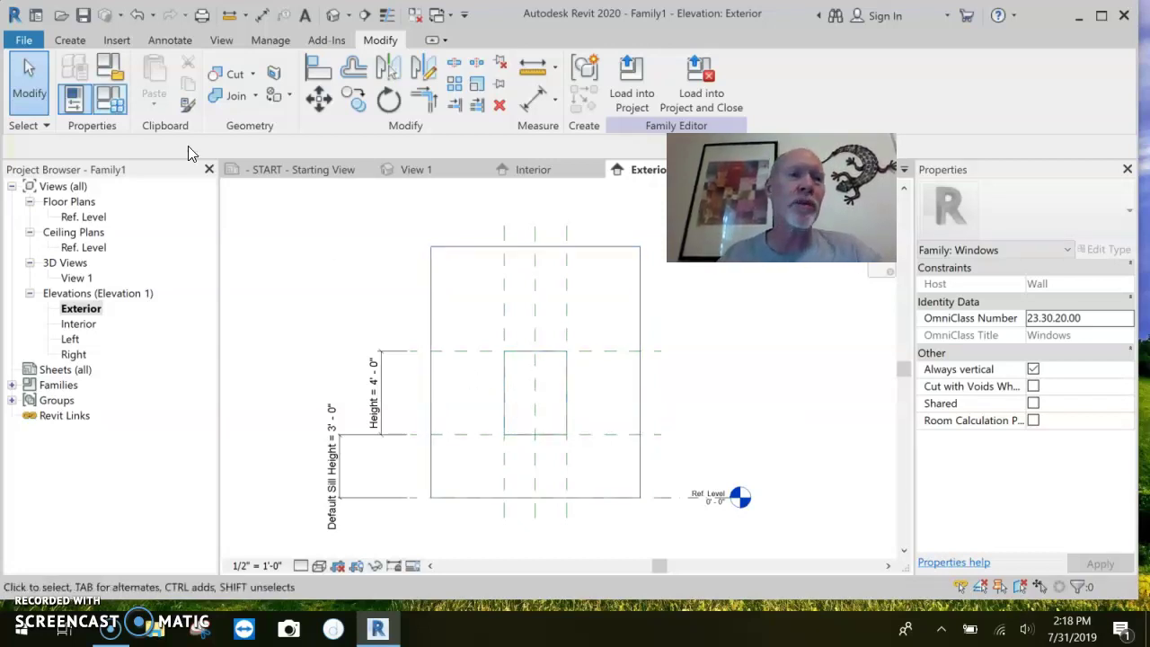
Sketch the frame extrusion as the opening rectangle plus a 2-inch offset rectangle.
{"action": "left_click", "coordinate": [70, 39]}
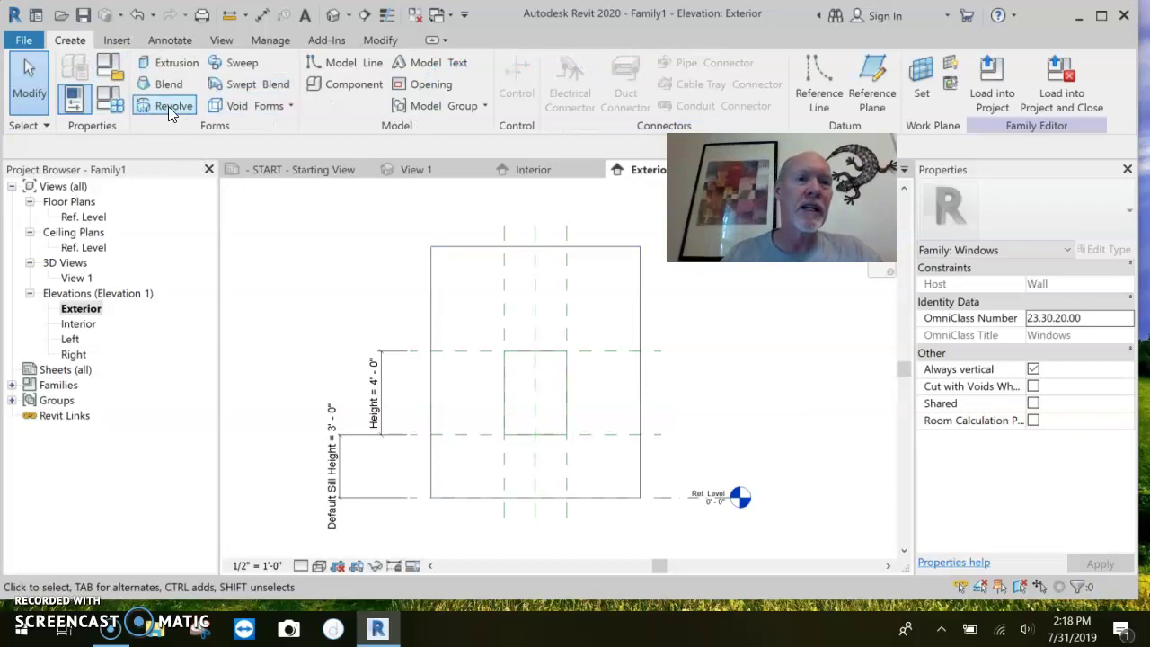
{"action": "left_click", "coordinate": [170, 62]}
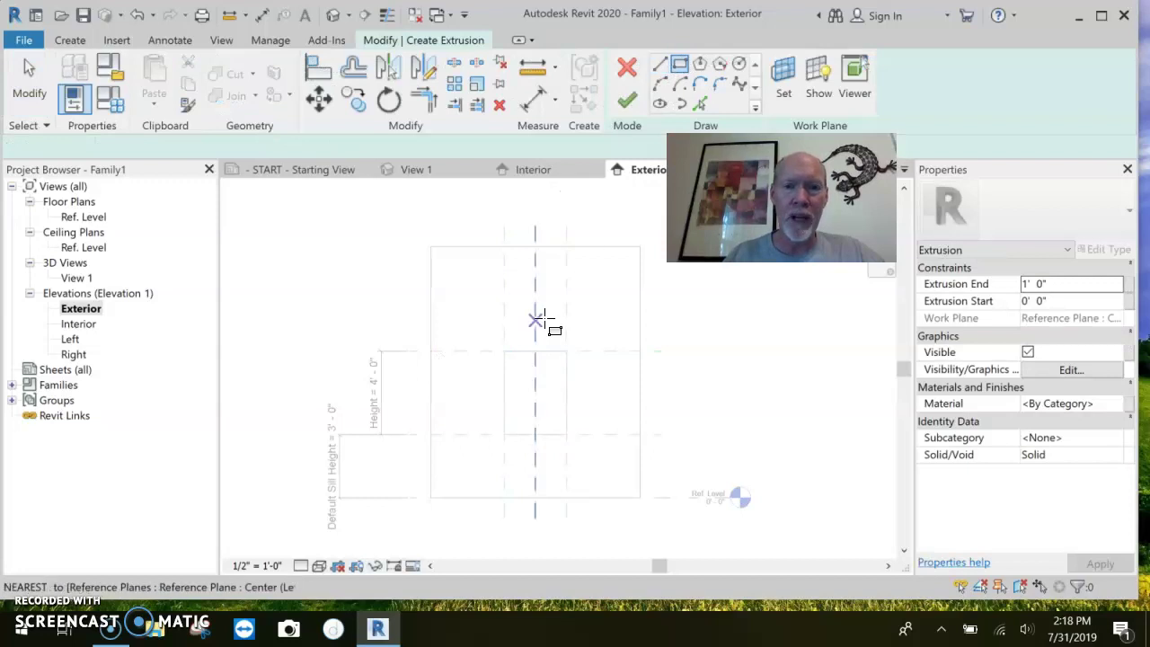
{"action": "left_click", "coordinate": [504, 351]}
{"action": "left_click", "coordinate": [566, 434]}
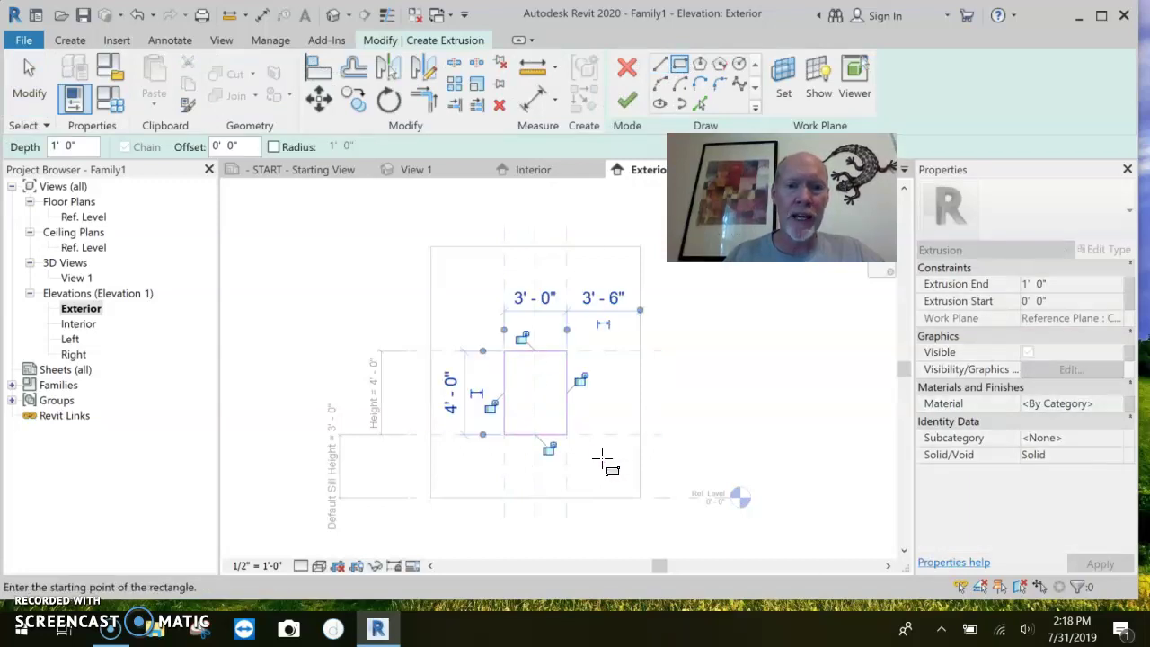
{"action": "key", "text": "Escape"}
{"action": "key", "text": "Escape"}
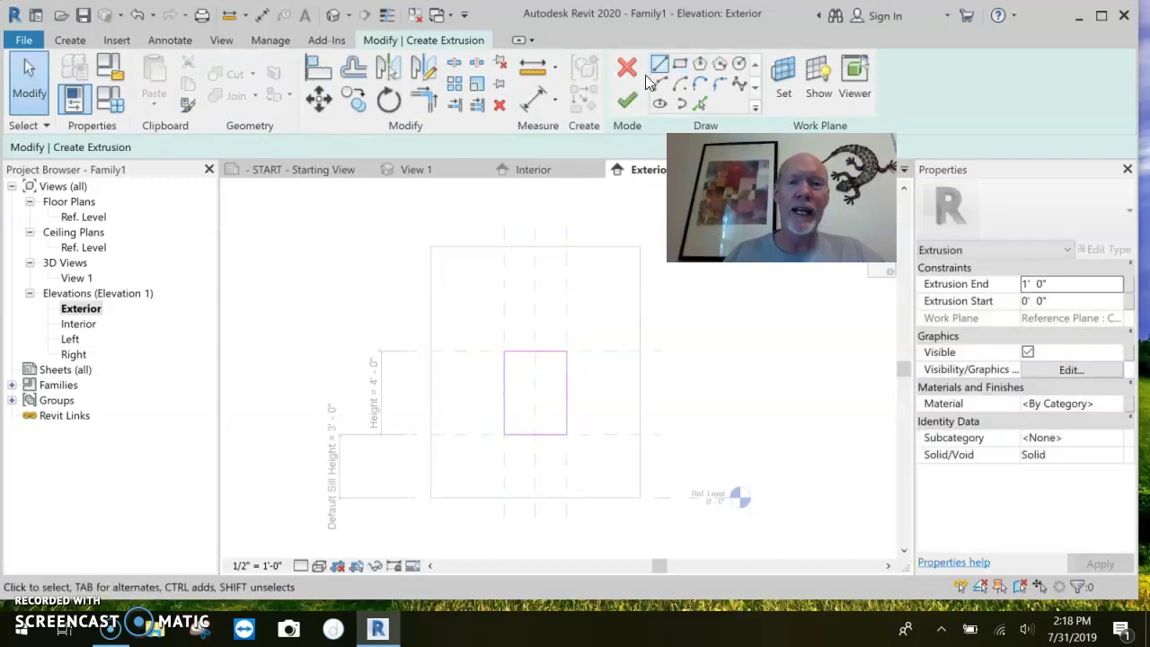
{"action": "left_click", "coordinate": [679, 68]}
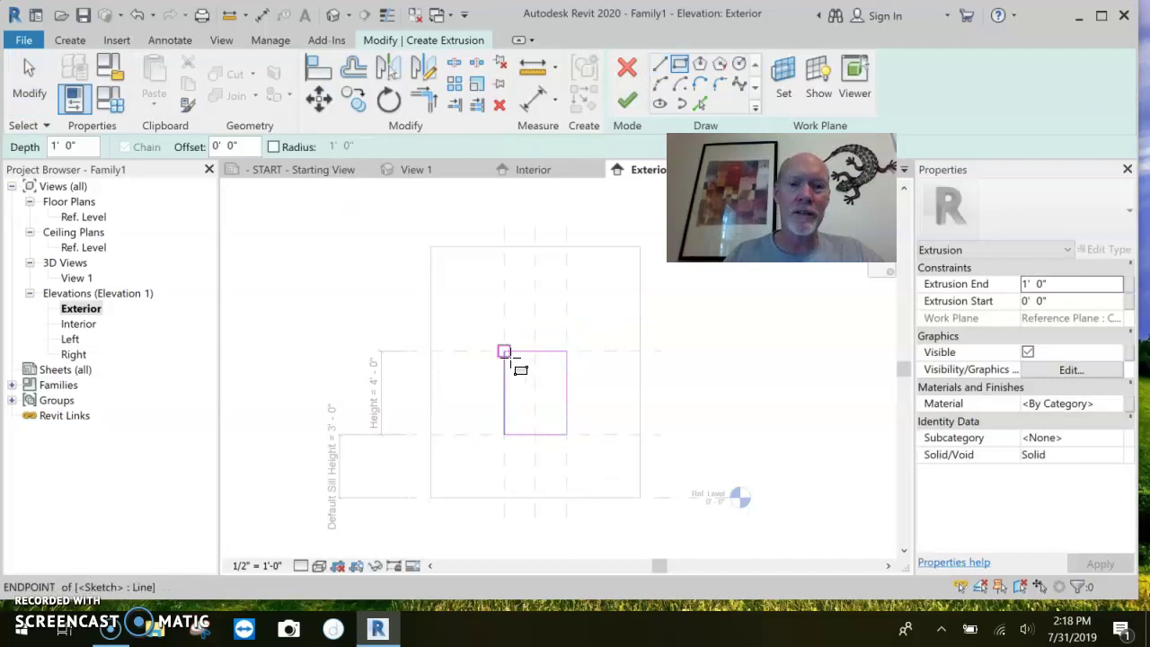
{"action": "key", "text": "Escape"}
{"action": "key", "text": "Escape"}
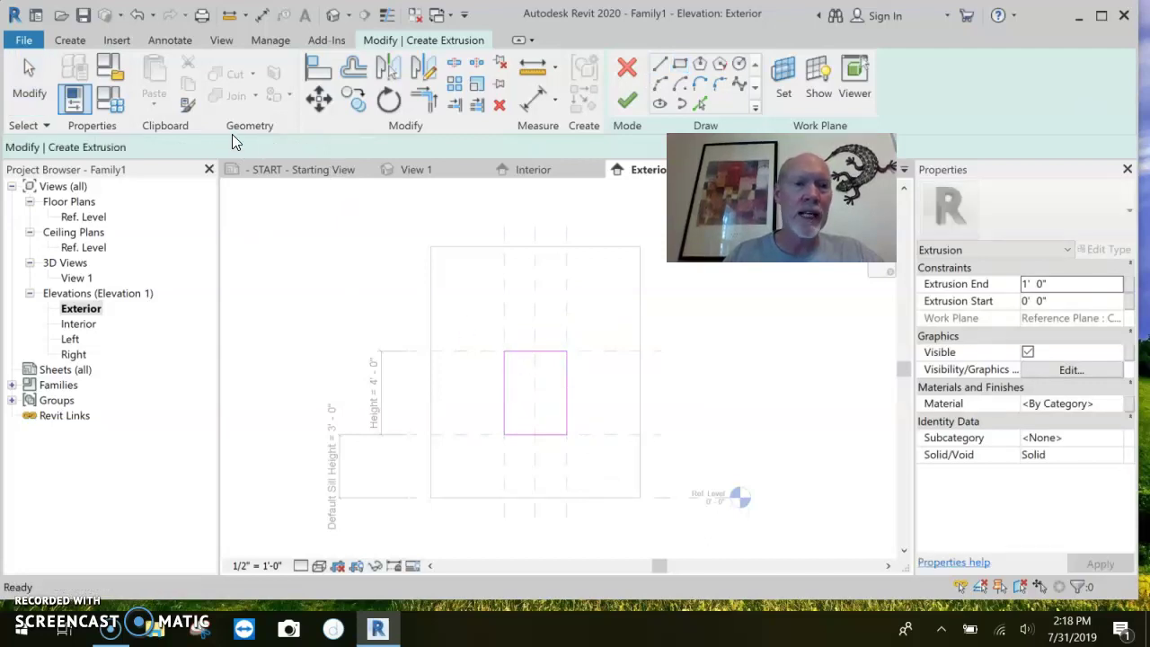
{"action": "key", "text": "Return"}
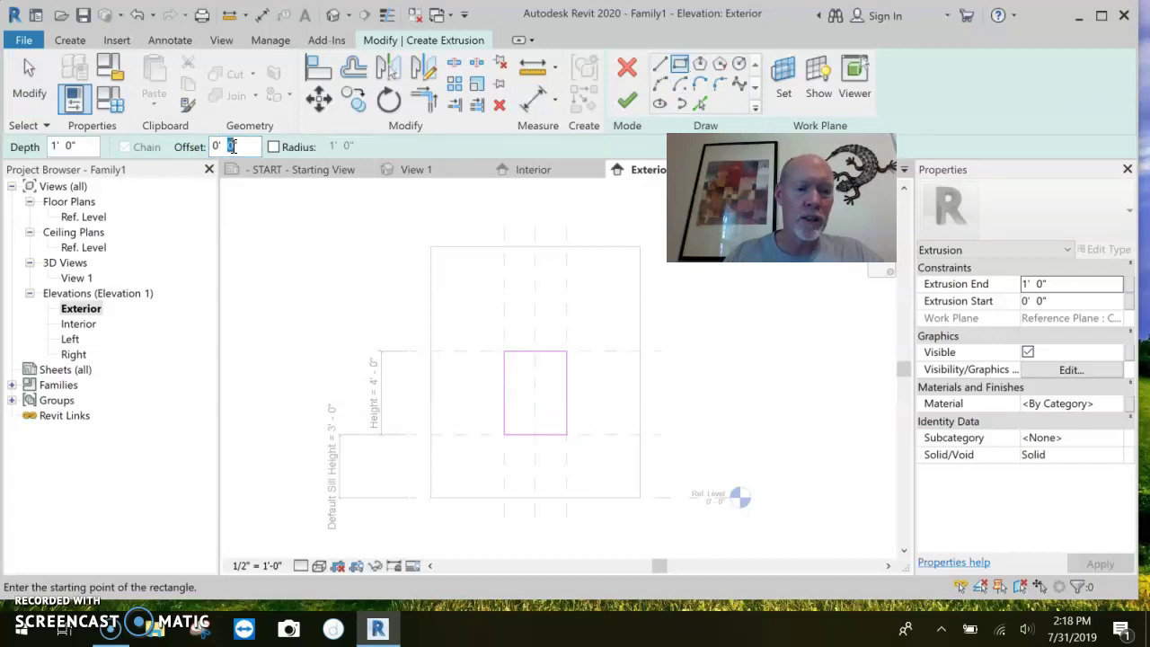
{"action": "type", "text": "2"}
{"action": "left_click", "coordinate": [504, 352]}
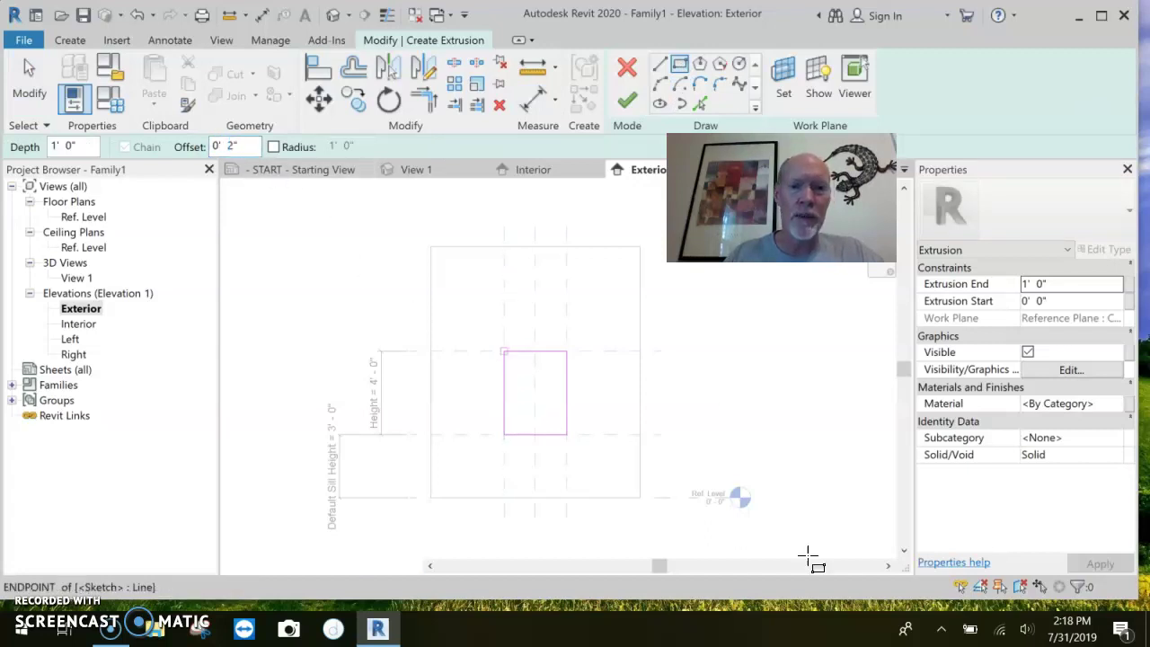
{"action": "left_click", "coordinate": [566, 435]}
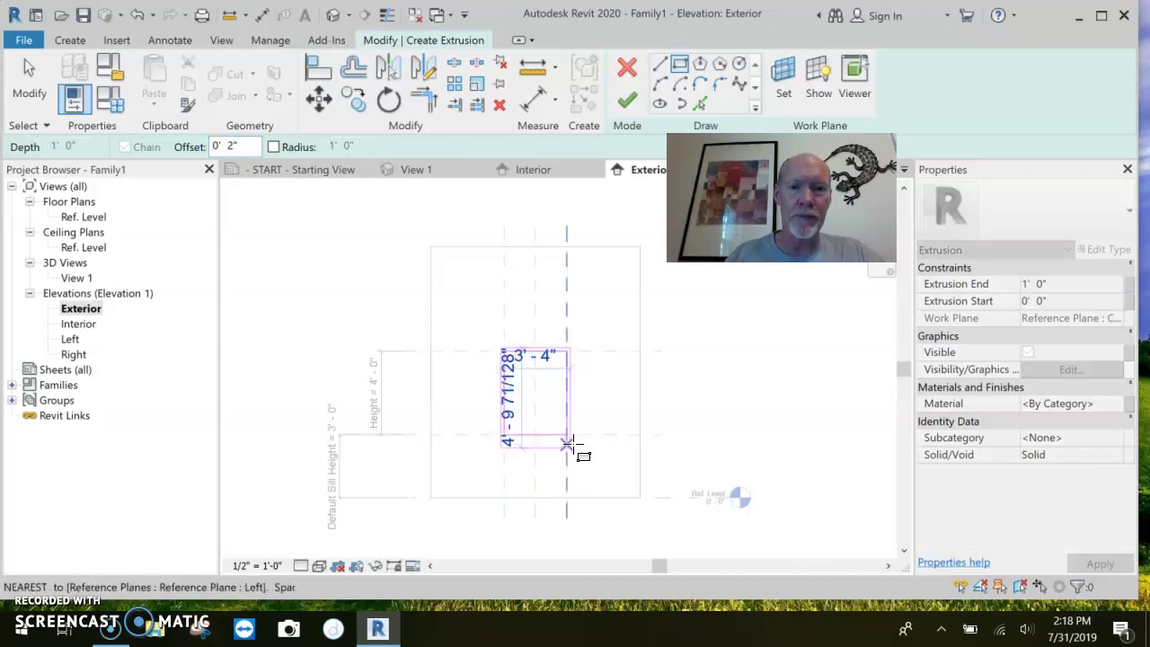
{"action": "left_click", "coordinate": [566, 435]}
{"action": "key", "text": "Escape"}
{"action": "key", "text": "Escape"}
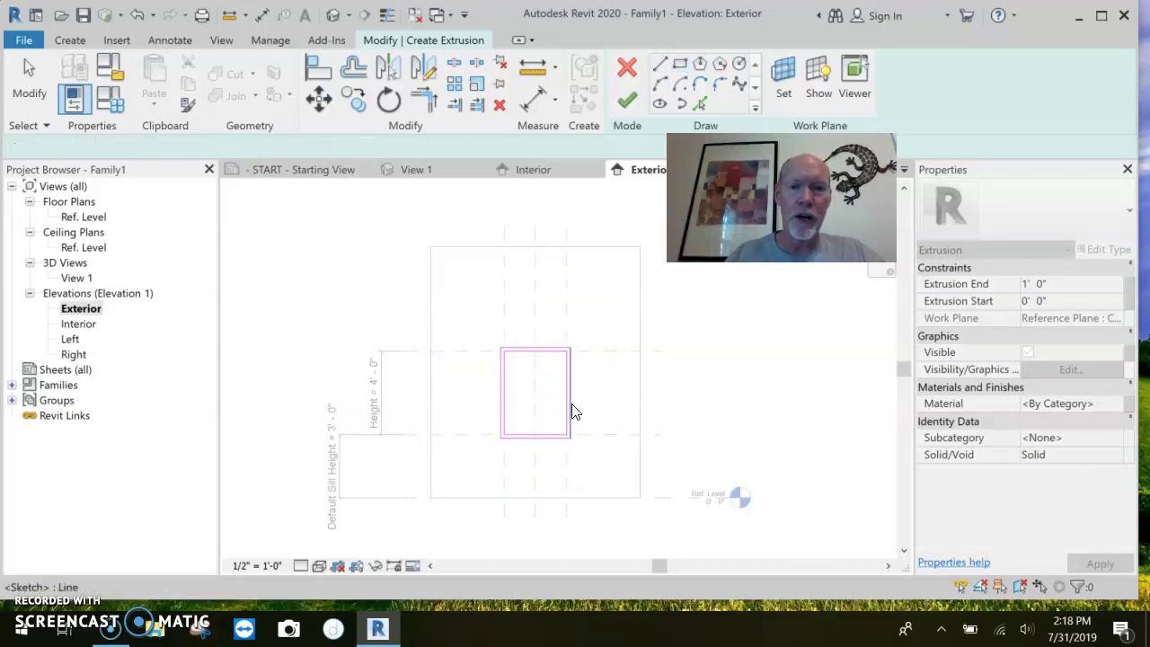
{"action": "key", "text": "Escape"}
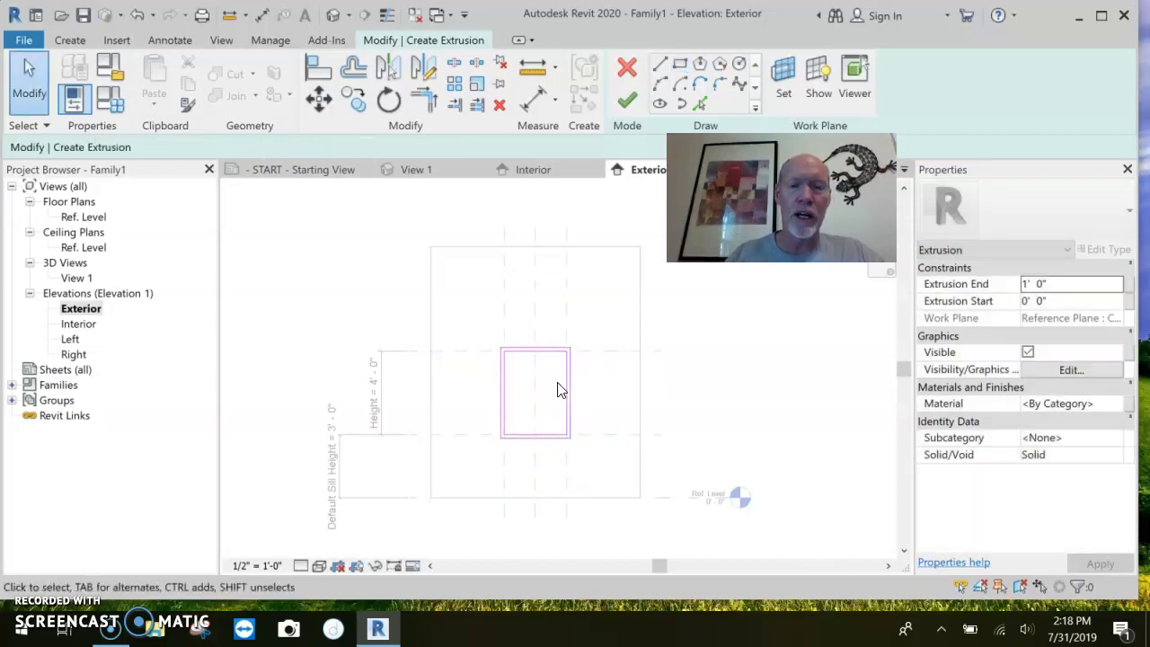
Set the Extrusion End to -0' 4" and finish the extrusion.
{"action": "left_click", "coordinate": [1054, 284]}
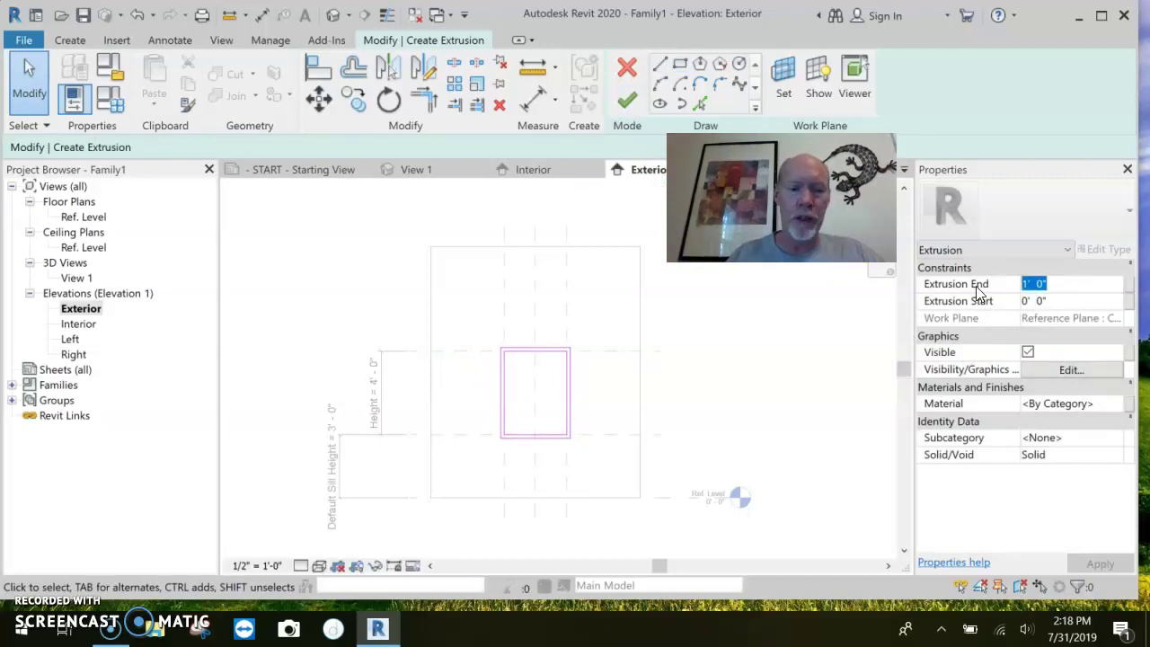
{"action": "type", "text": "4"}
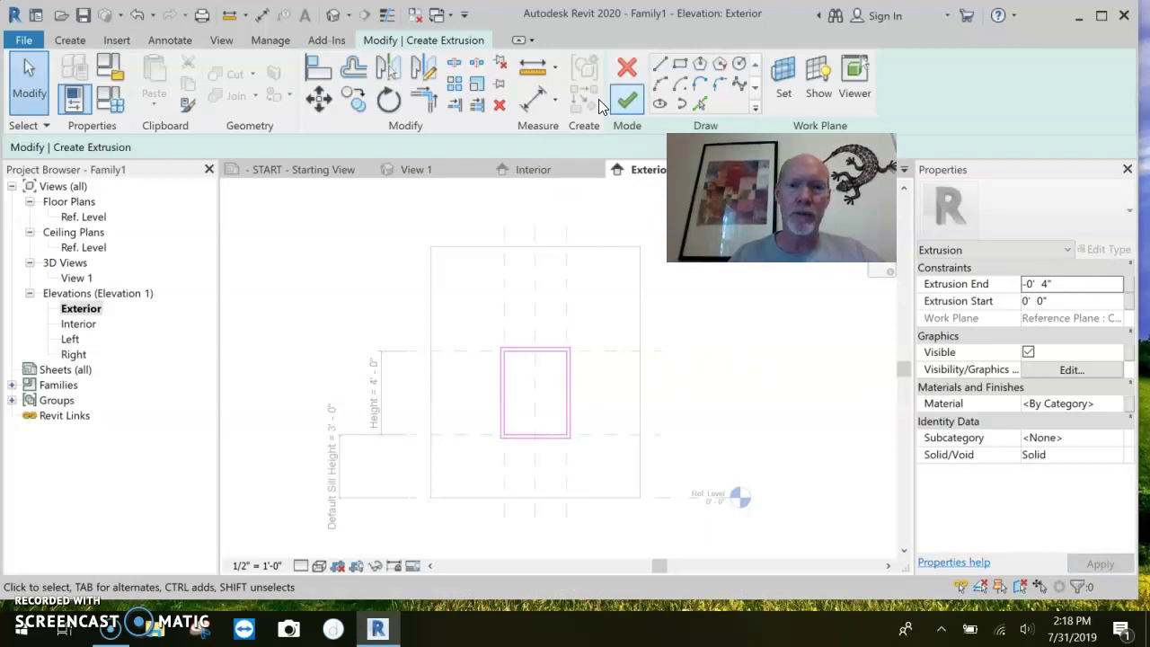
{"action": "left_click", "coordinate": [627, 101]}
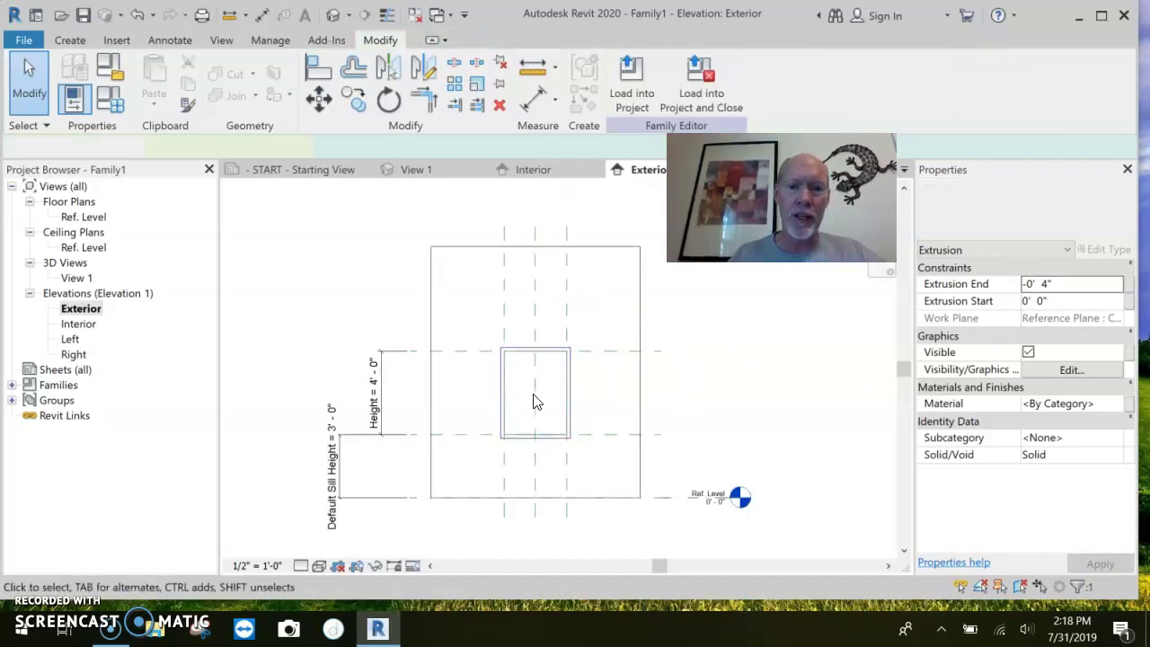
Inspect the frame in 3D, then open the frame extrusion's sketch in the Exterior elevation.
{"action": "left_click", "coordinate": [400, 169]}
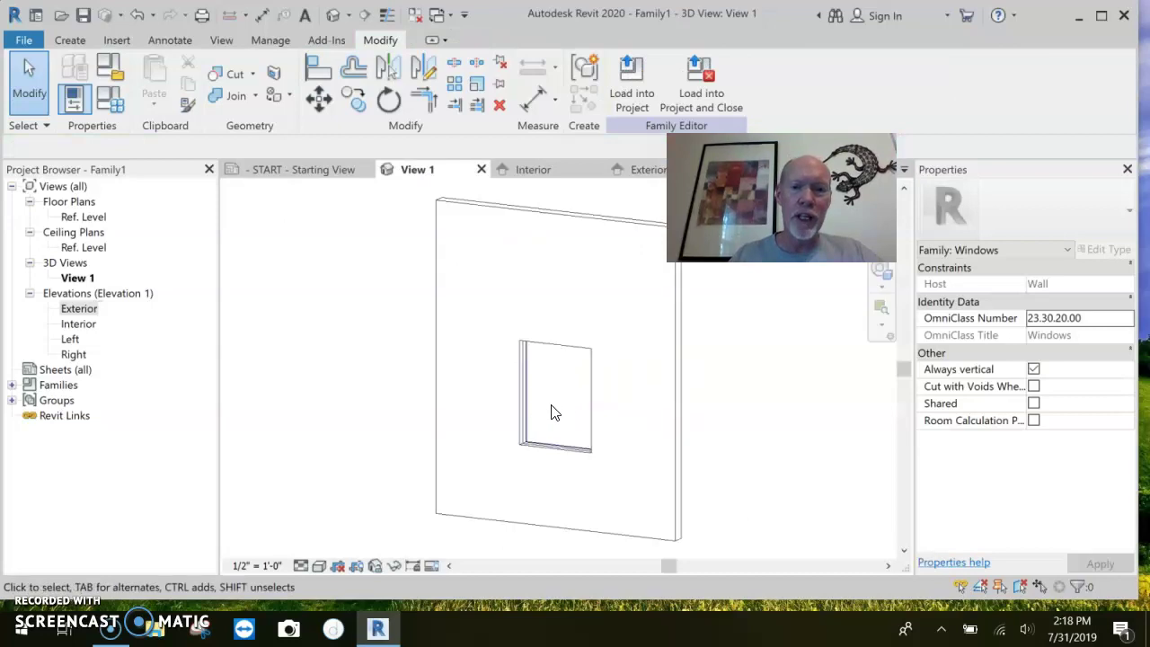
{"action": "middle_click_drag", "start_coordinate": [585, 477], "coordinate": [425, 447], "text": "shift"}
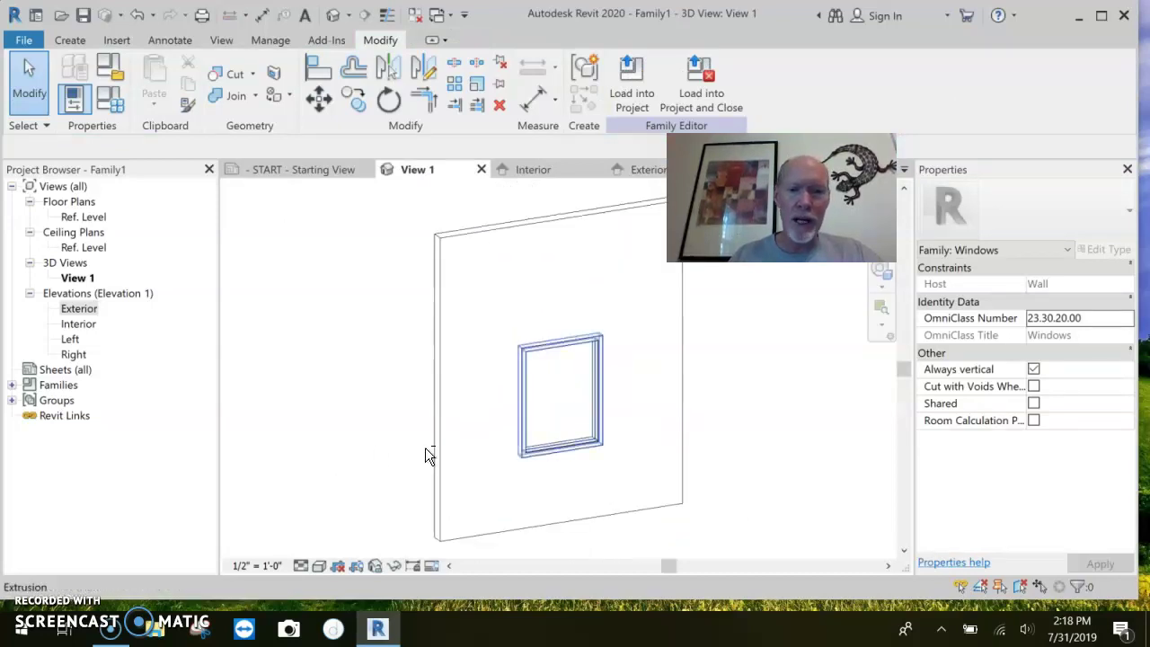
{"action": "middle_click_drag", "start_coordinate": [609, 458], "coordinate": [432, 393], "text": "shift"}
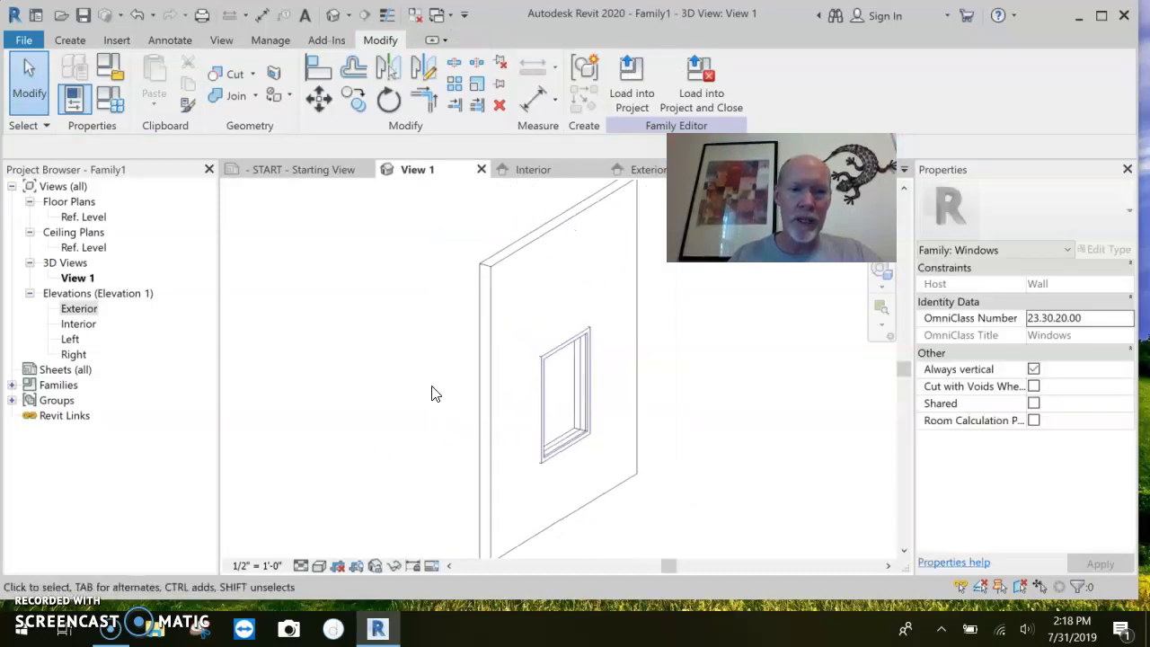
{"action": "double_click", "coordinate": [83, 217]}
{"action": "scroll", "coordinate": [549, 351], "scroll_direction": "up", "scroll_amount": 5}
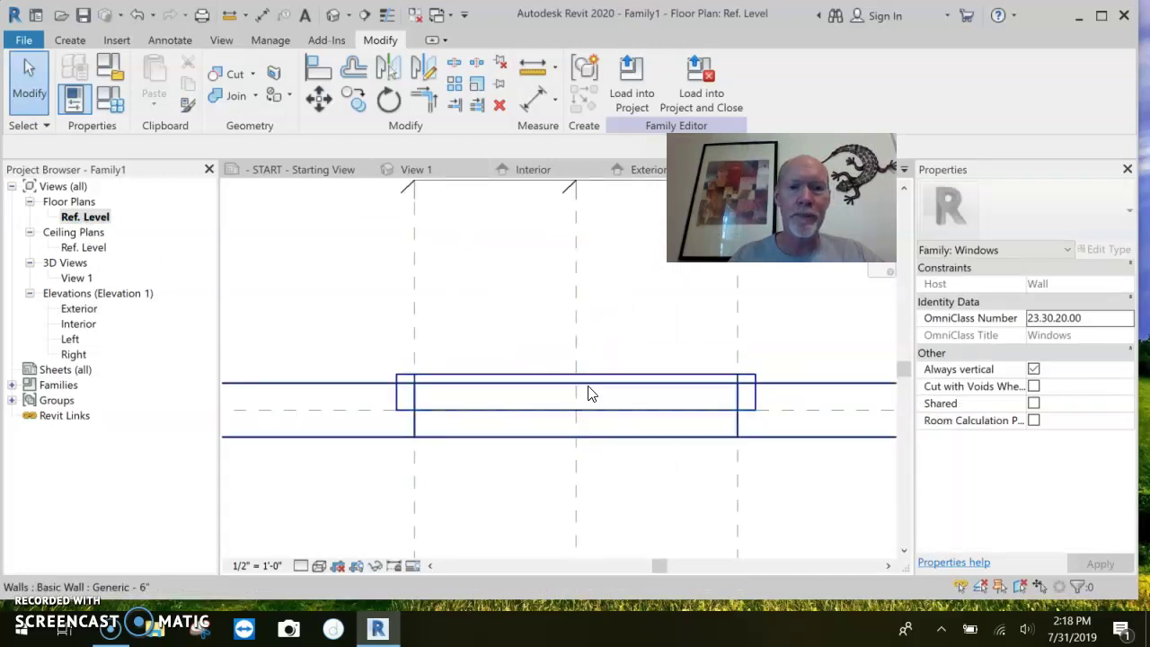
{"action": "left_click", "coordinate": [437, 378]}
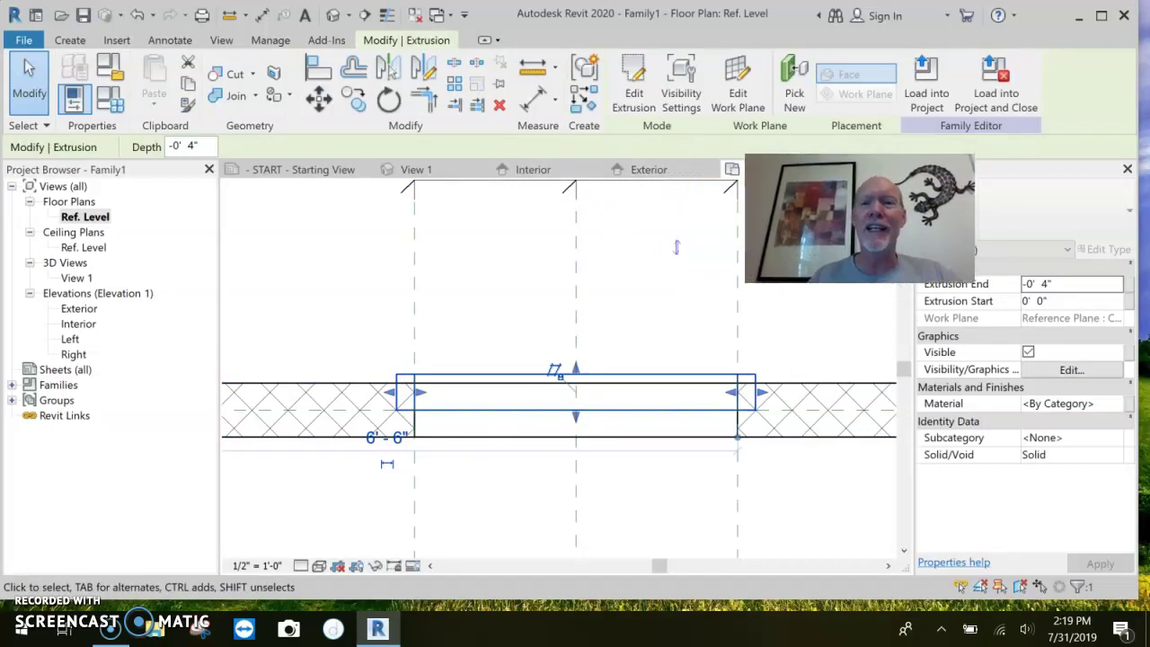
{"action": "left_click", "coordinate": [652, 169]}
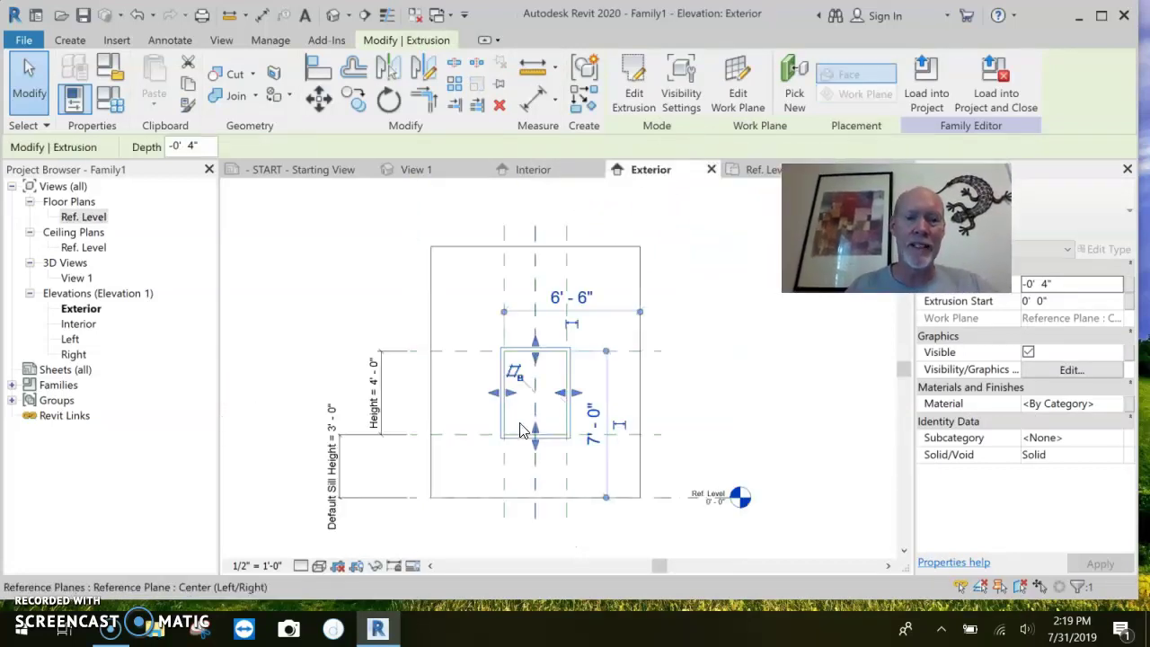
{"action": "key", "text": "Escape"}
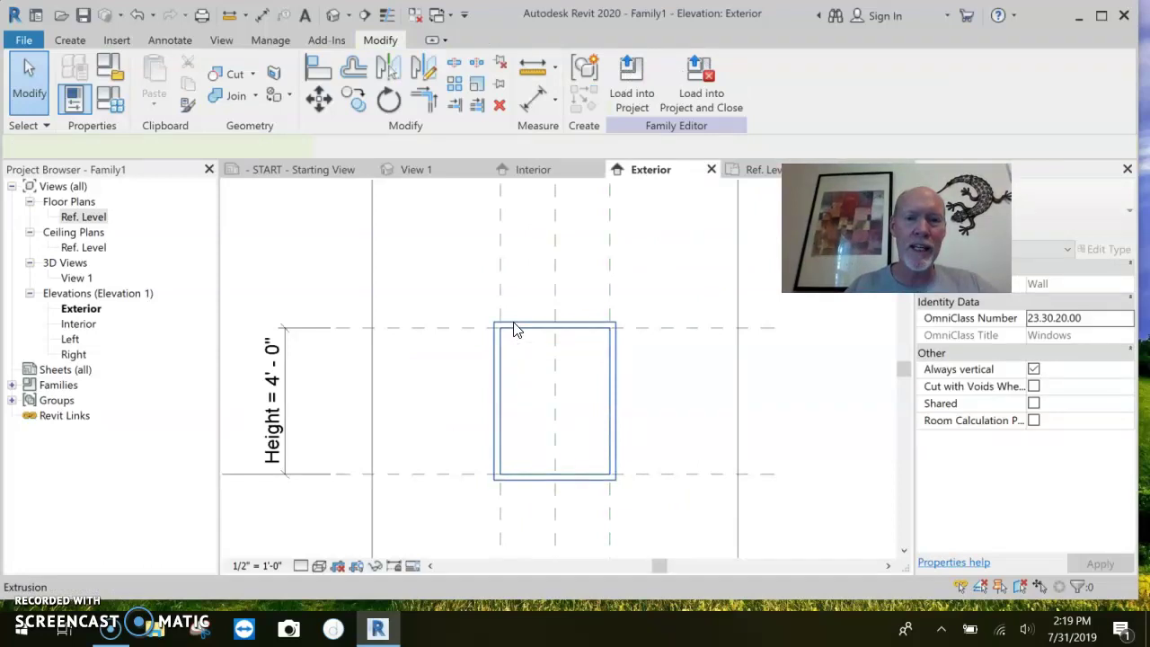
{"action": "left_click", "coordinate": [516, 330]}
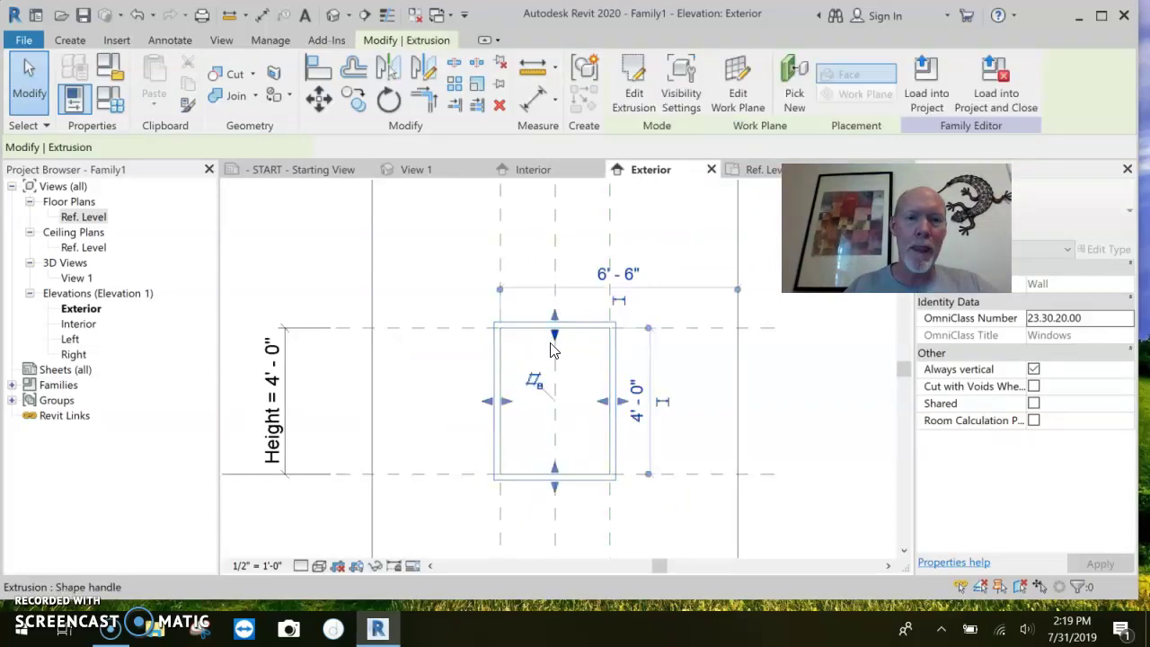
{"action": "double_click", "coordinate": [602, 402]}
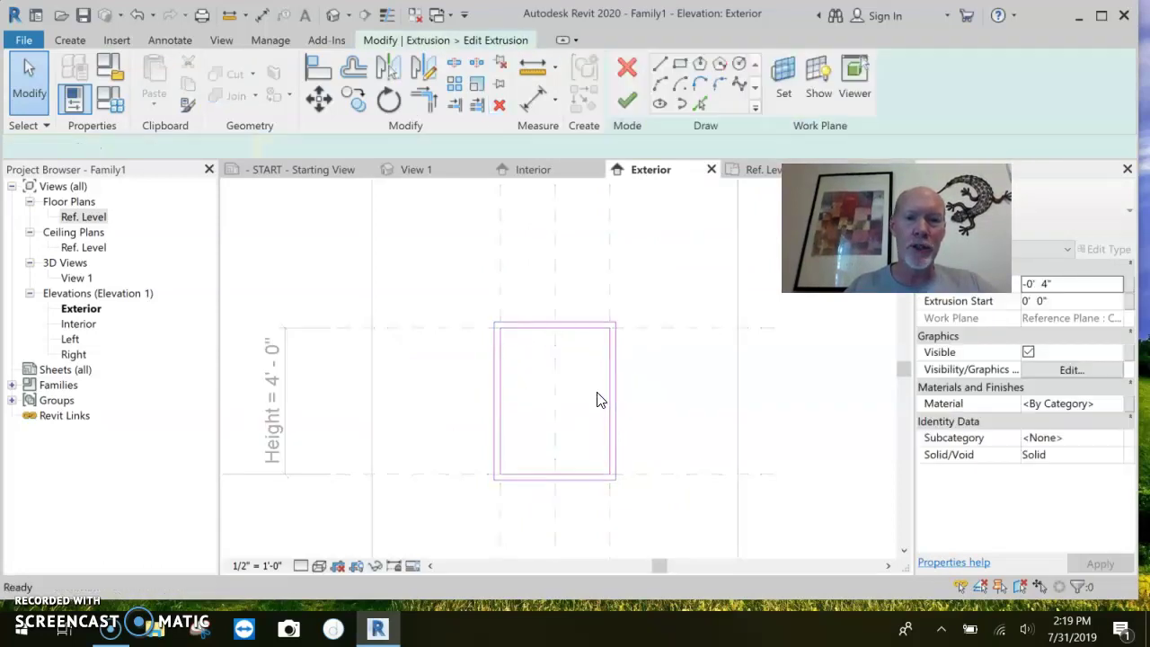
Redraw the inner outline as a rectangle with a 2-inch offset and finish the sketch.
{"action": "left_click", "coordinate": [509, 329]}
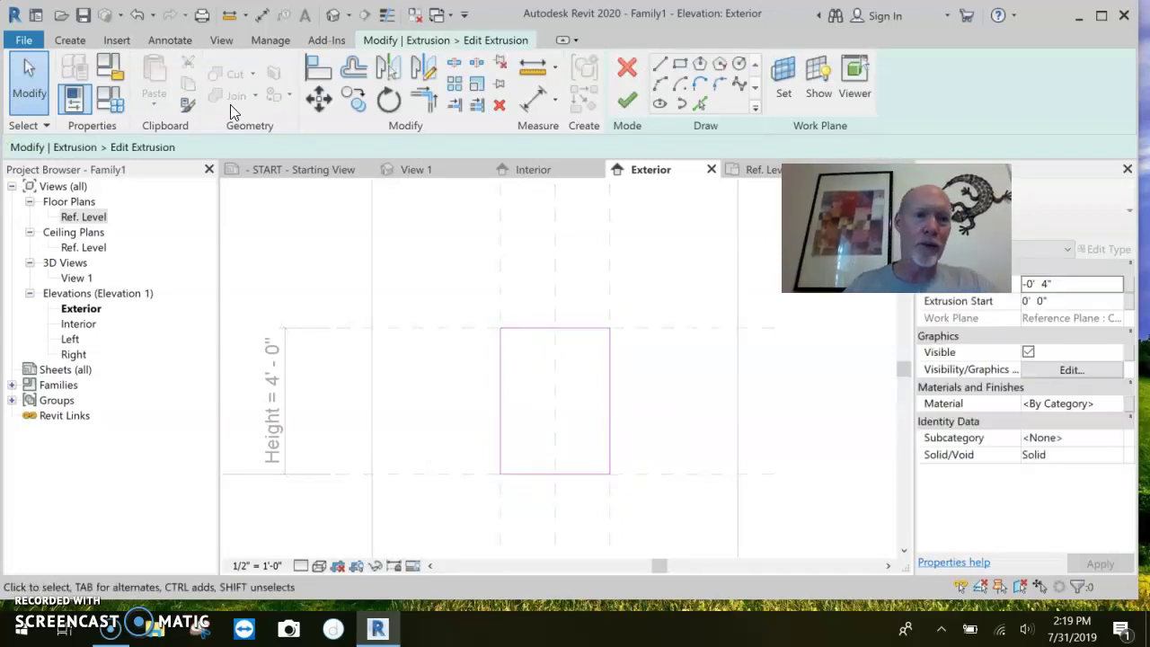
{"action": "left_click", "coordinate": [672, 70]}
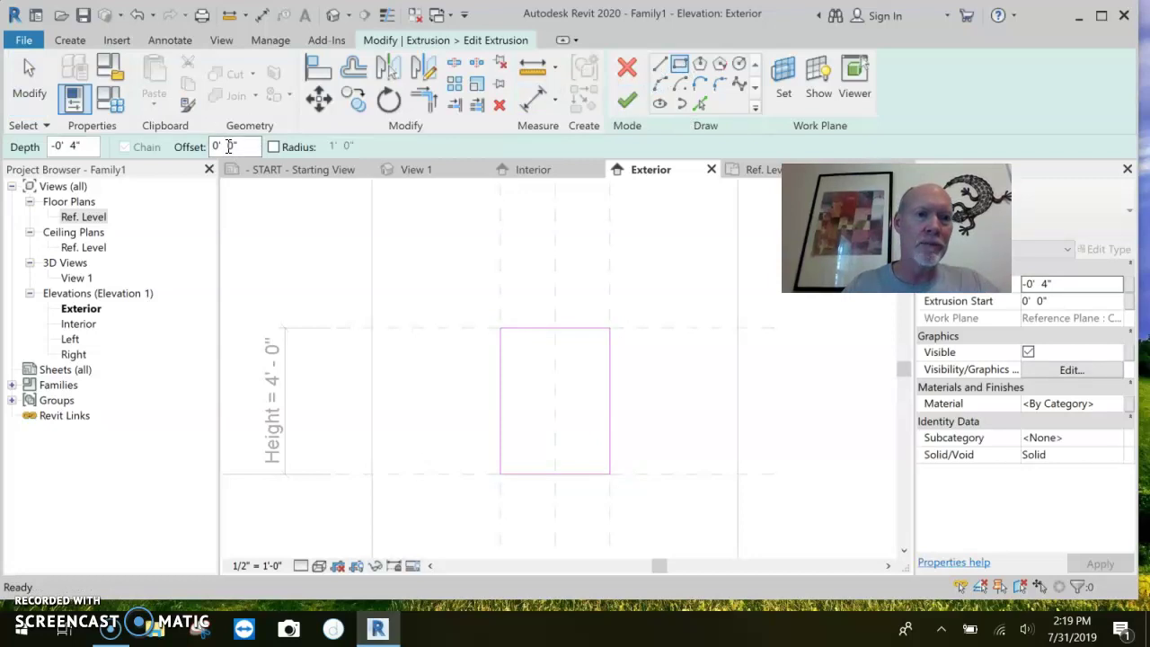
{"action": "type", "text": "2"}
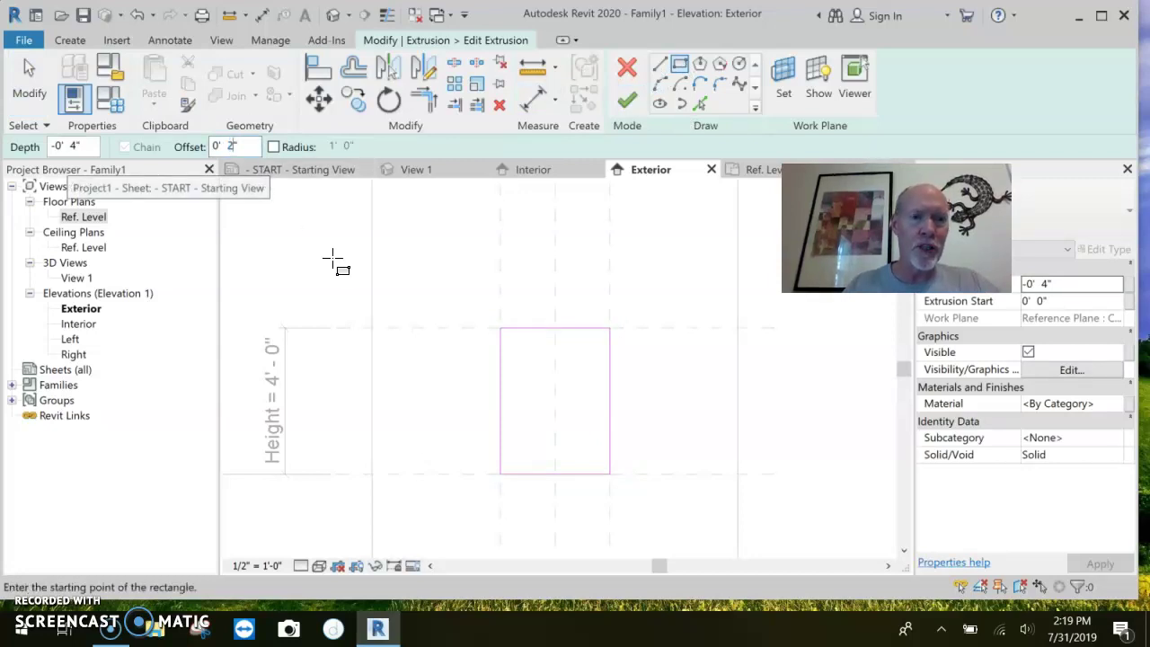
{"action": "left_click", "coordinate": [500, 473]}
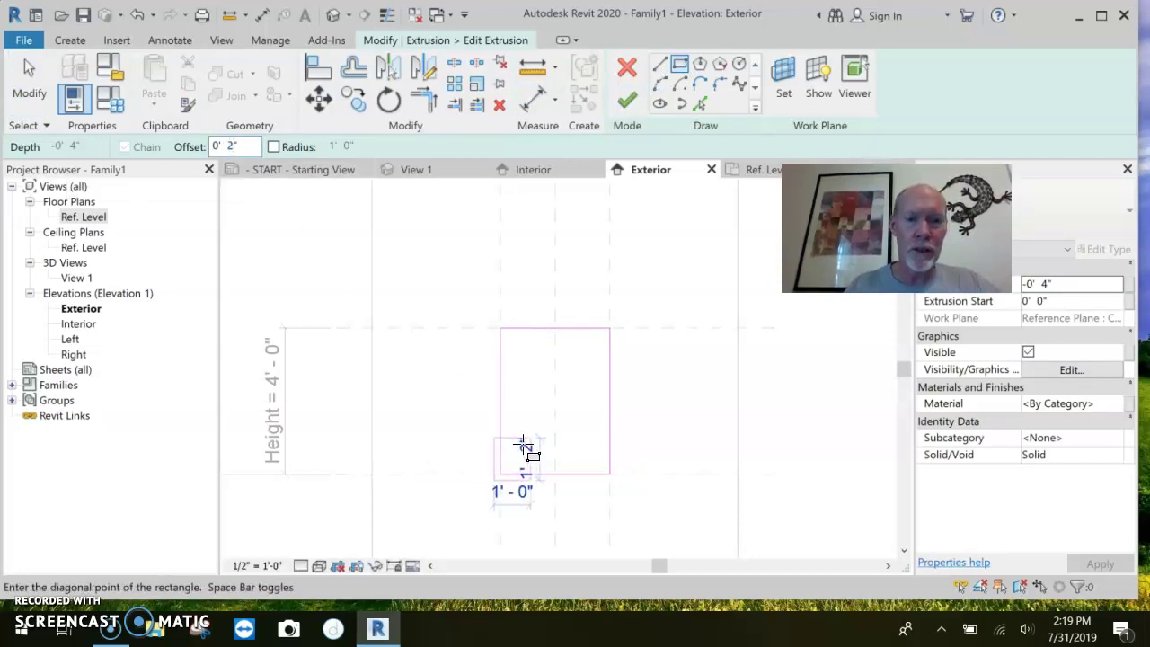
{"action": "left_click", "coordinate": [532, 445]}
{"action": "key", "text": "Escape"}
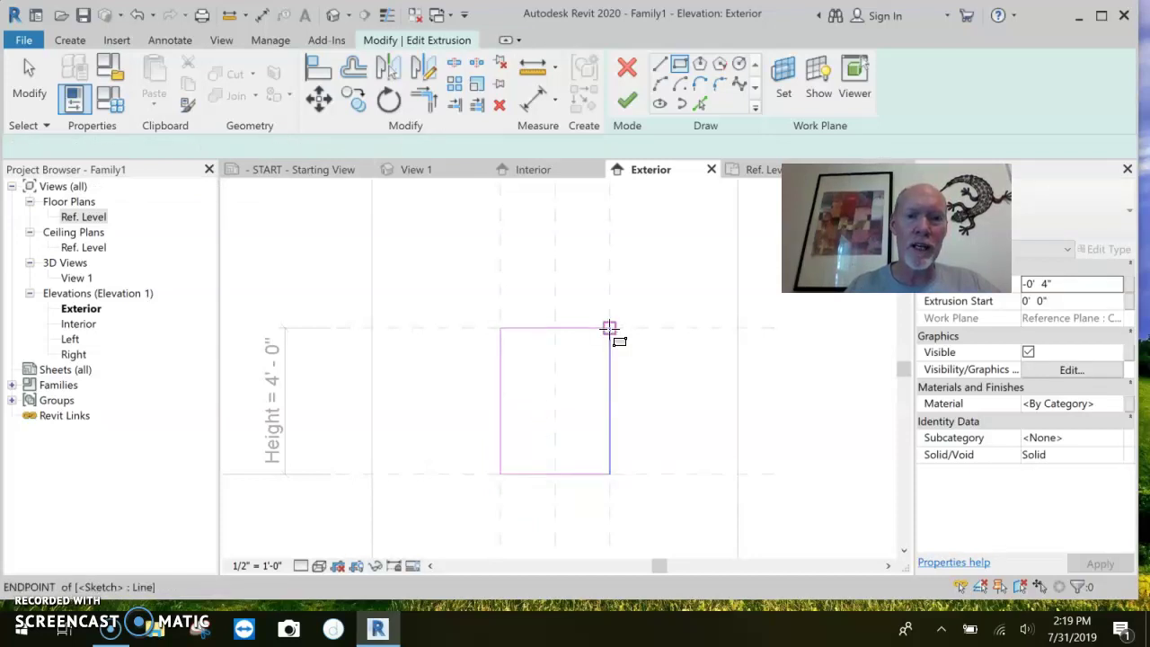
{"action": "left_click", "coordinate": [610, 329]}
{"action": "key", "text": "Escape"}
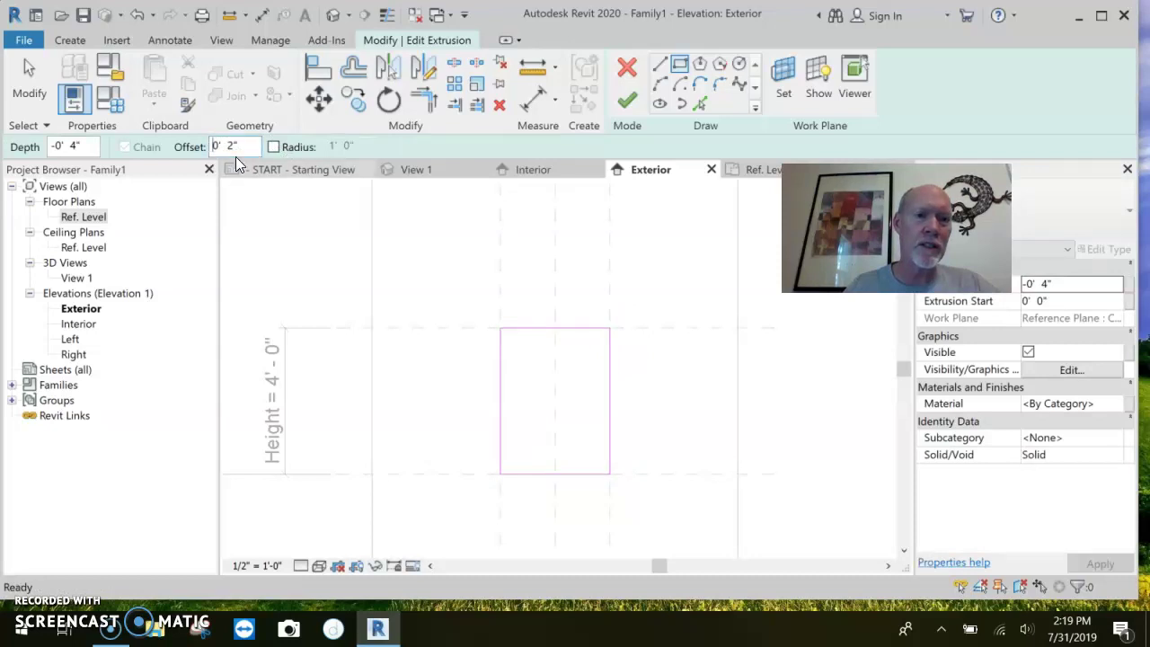
{"action": "left_click", "coordinate": [500, 328]}
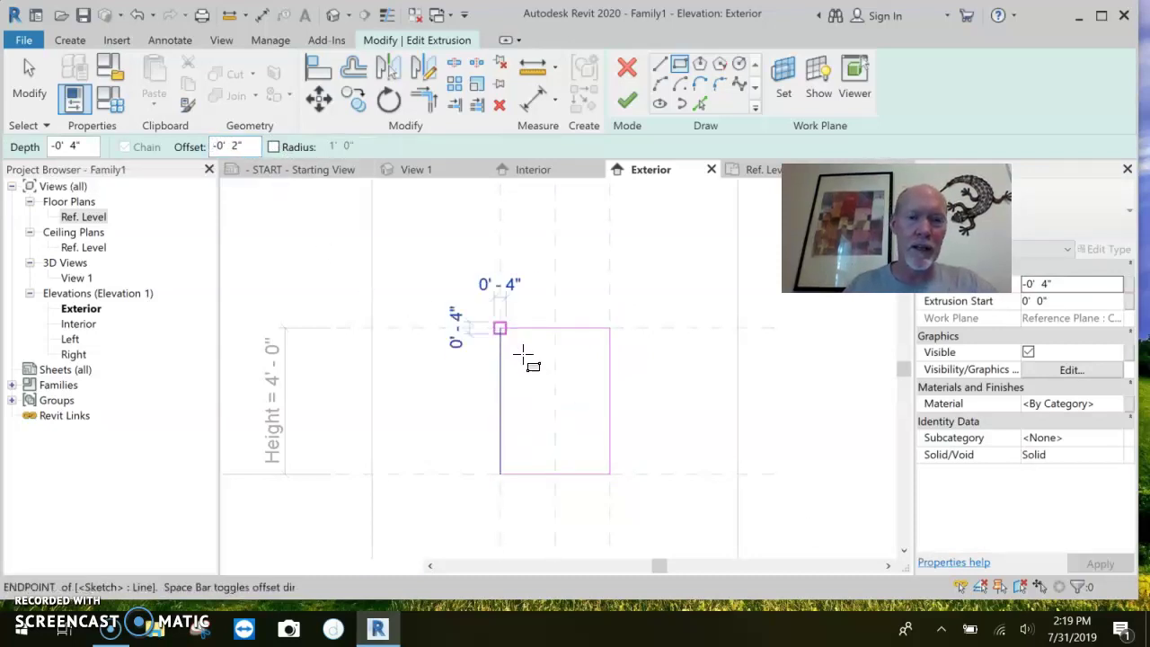
{"action": "left_click", "coordinate": [609, 474]}
{"action": "left_click", "coordinate": [627, 104]}
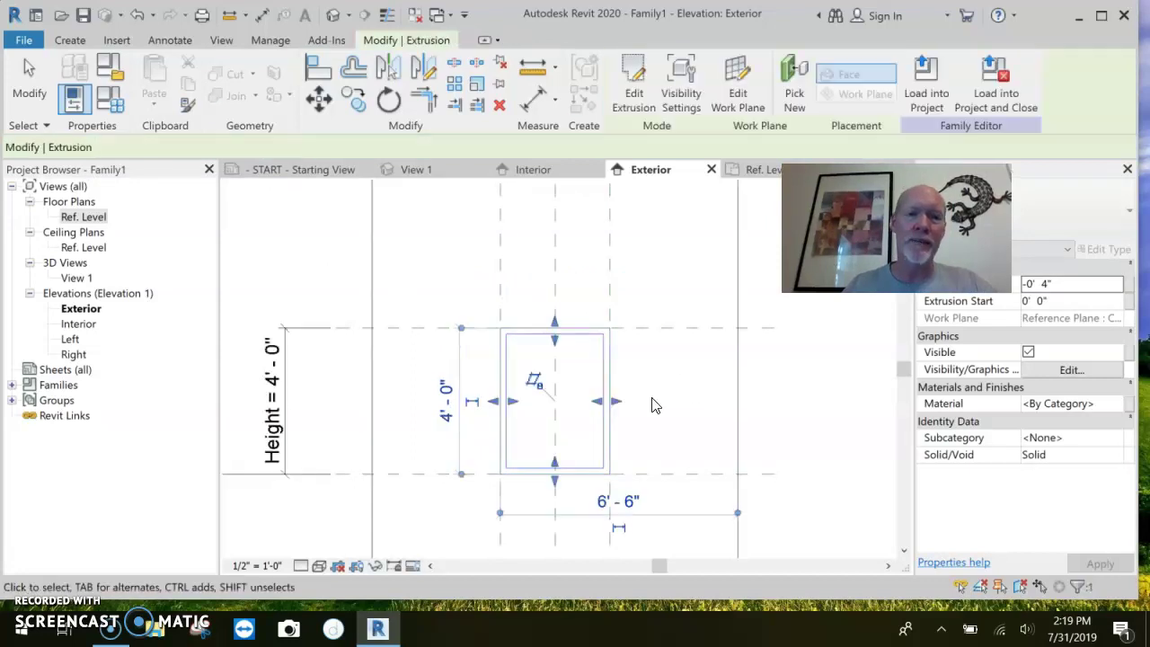
Show the Ref. Level plan zoomed out to the frame in the wall between EQ dimensions.
{"action": "key", "text": "Escape"}
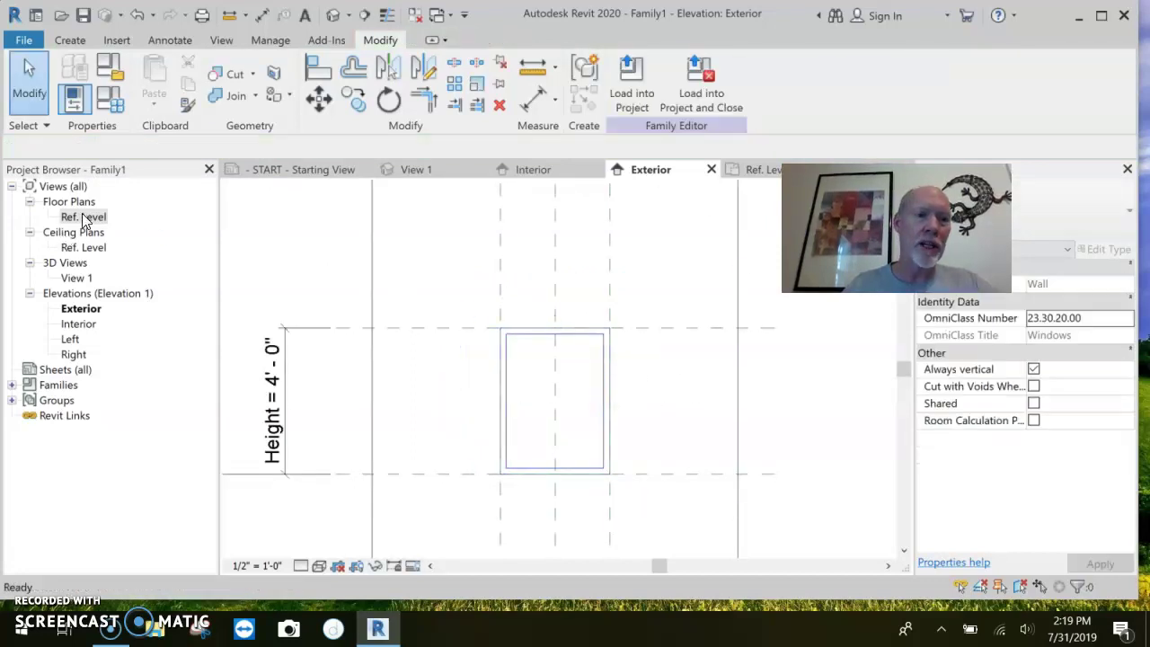
{"action": "double_click", "coordinate": [84, 217]}
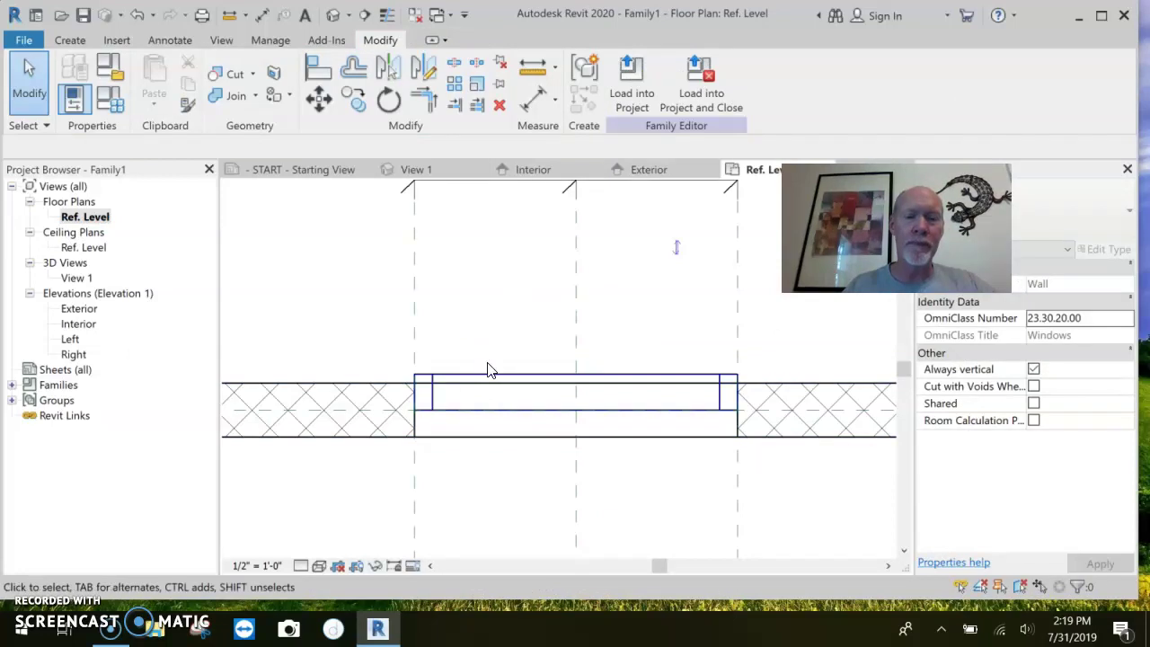
{"action": "left_click", "coordinate": [491, 379]}
{"action": "left_click", "coordinate": [359, 373]}
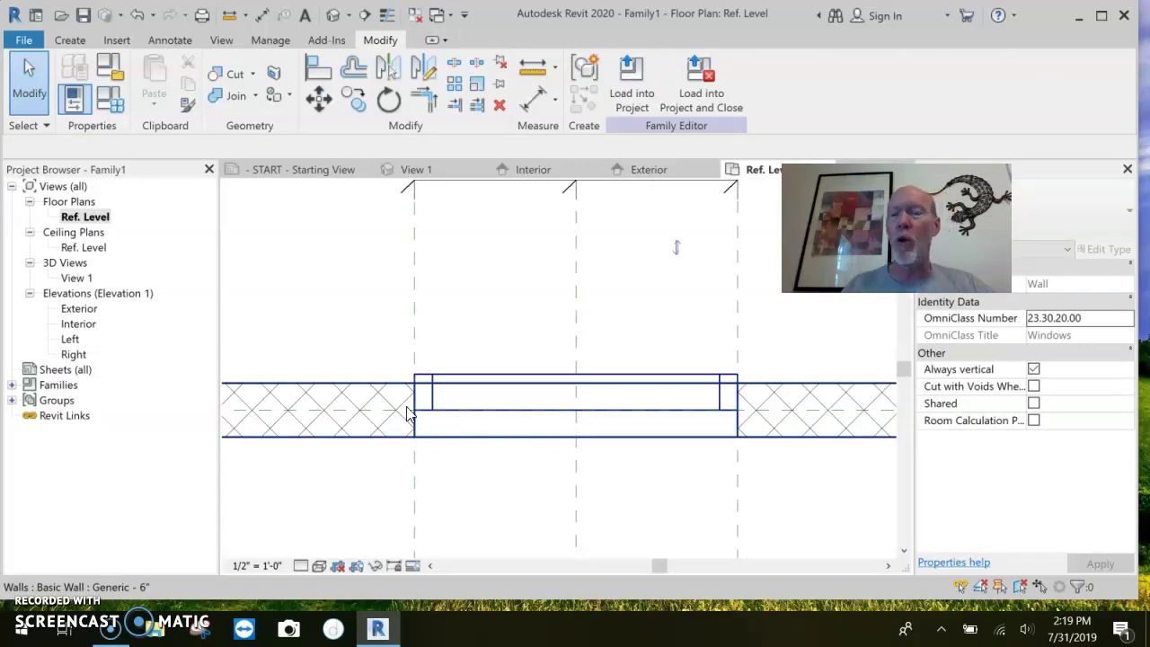
{"action": "scroll", "coordinate": [336, 403], "scroll_direction": "down", "scroll_amount": 2}
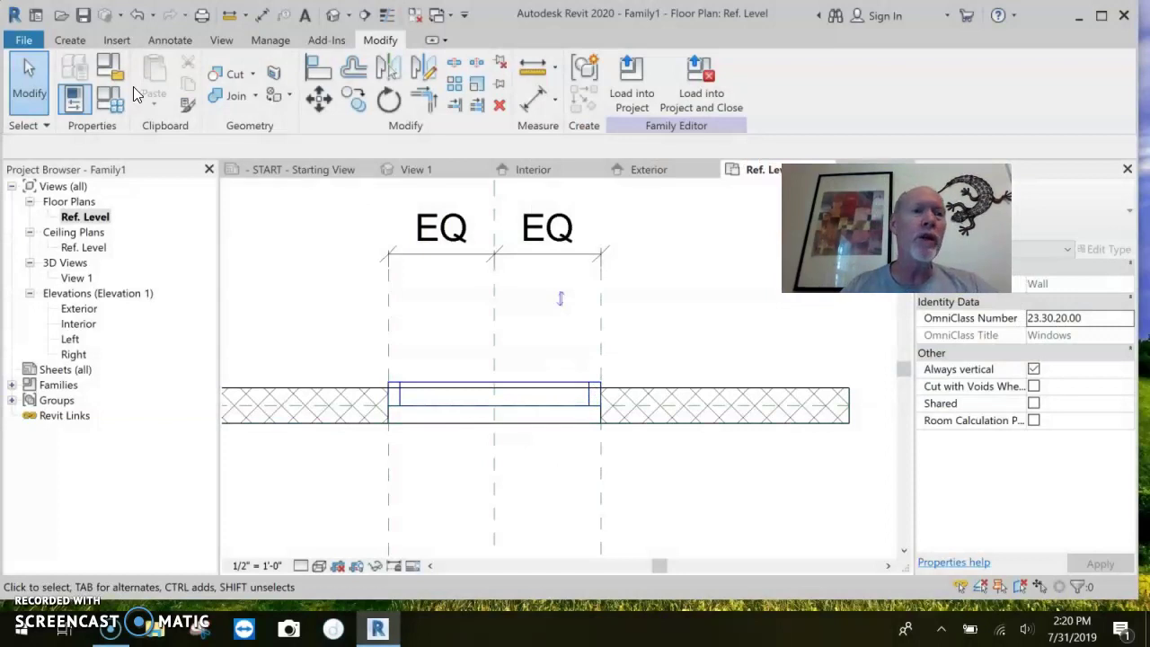
Draw a reference plane parallel to the wall across the window opening.
{"action": "left_click", "coordinate": [83, 38]}
{"action": "left_click", "coordinate": [873, 85]}
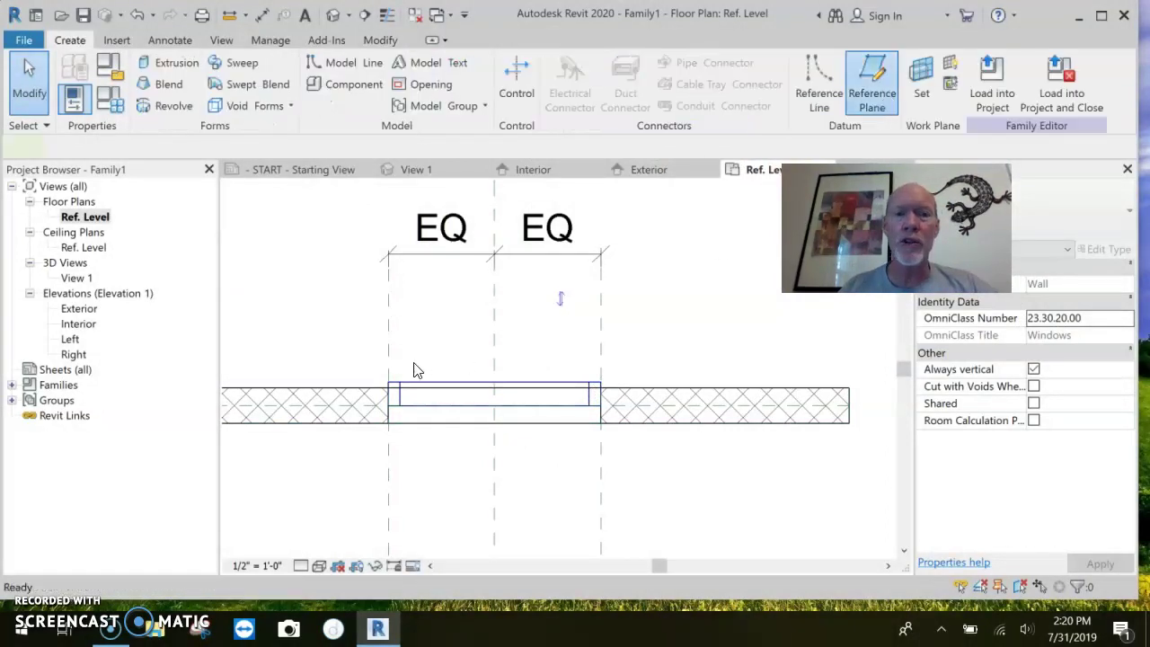
{"action": "left_click", "coordinate": [316, 336]}
{"action": "left_click", "coordinate": [741, 336]}
{"action": "key", "text": "Escape"}
{"action": "key", "text": "Escape"}
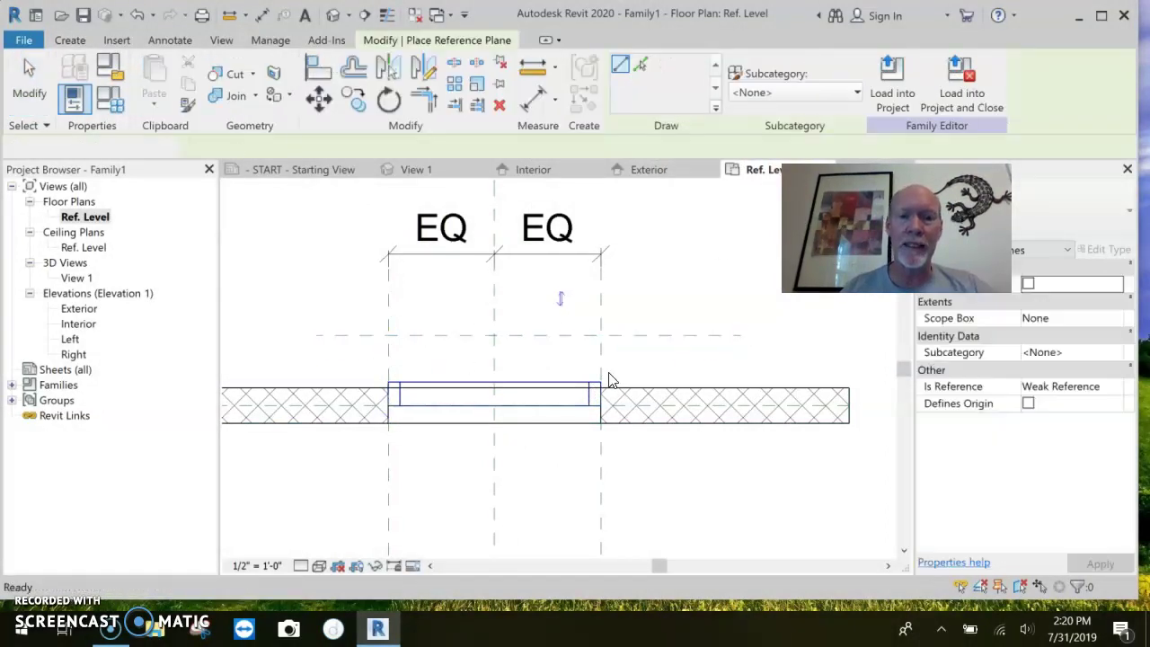
Name the new reference plane 'window'.
{"action": "left_click", "coordinate": [593, 393]}
{"action": "key", "text": "Escape"}
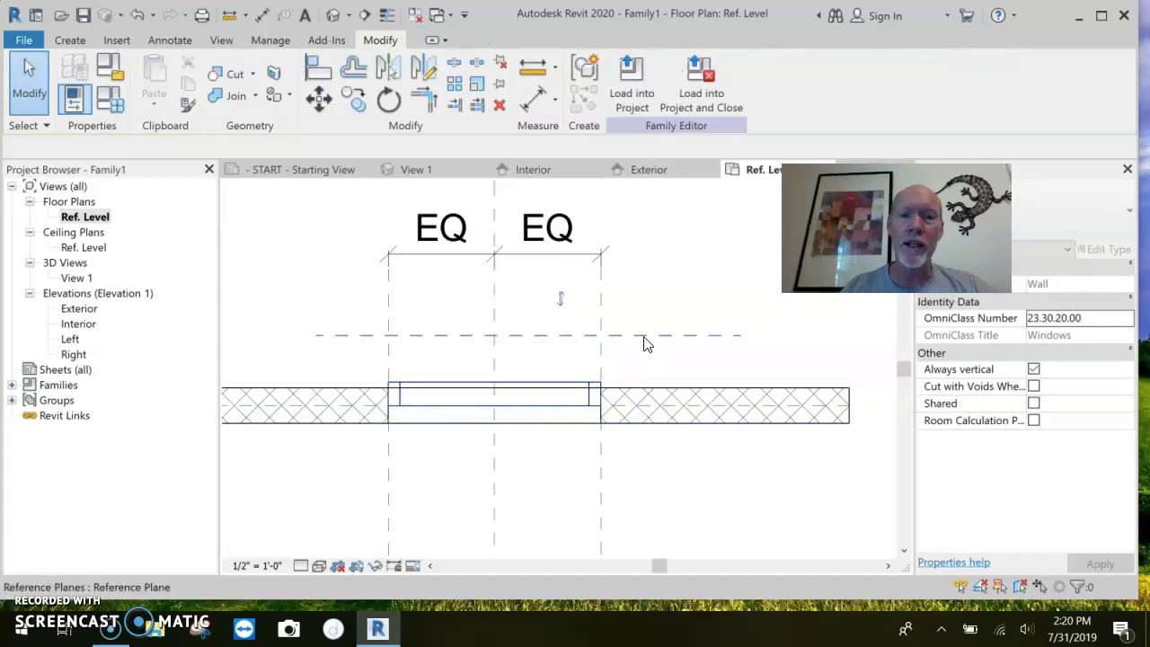
{"action": "left_click", "coordinate": [647, 337]}
{"action": "left_click", "coordinate": [679, 352]}
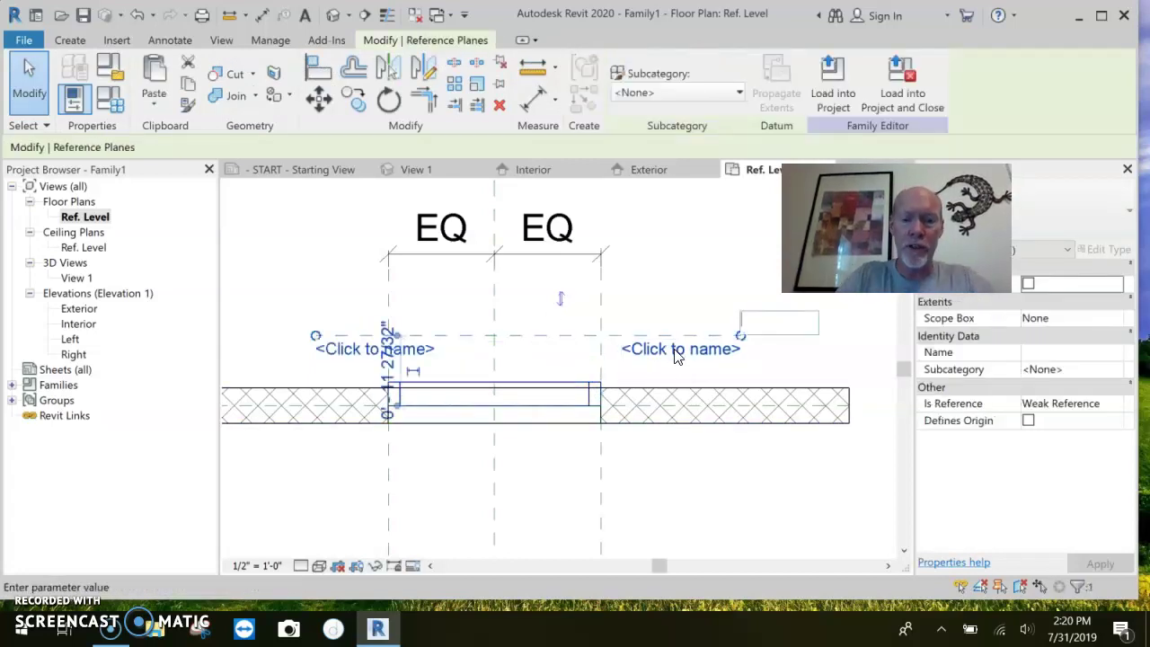
{"action": "type", "text": "window"}
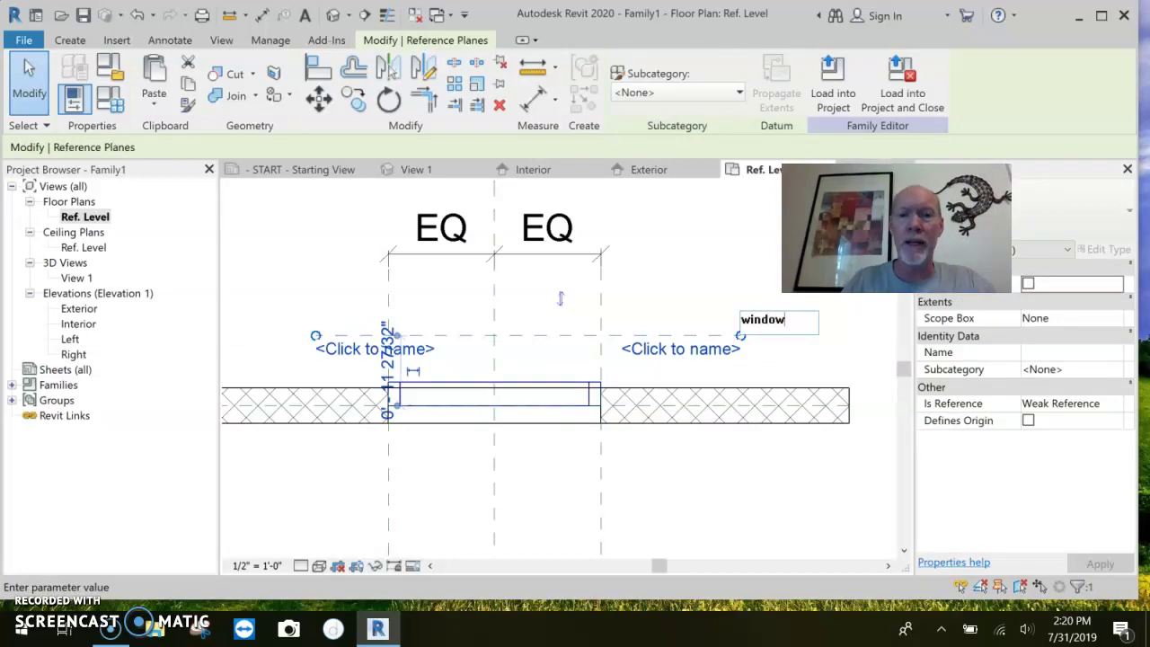
{"action": "key", "text": "Return"}
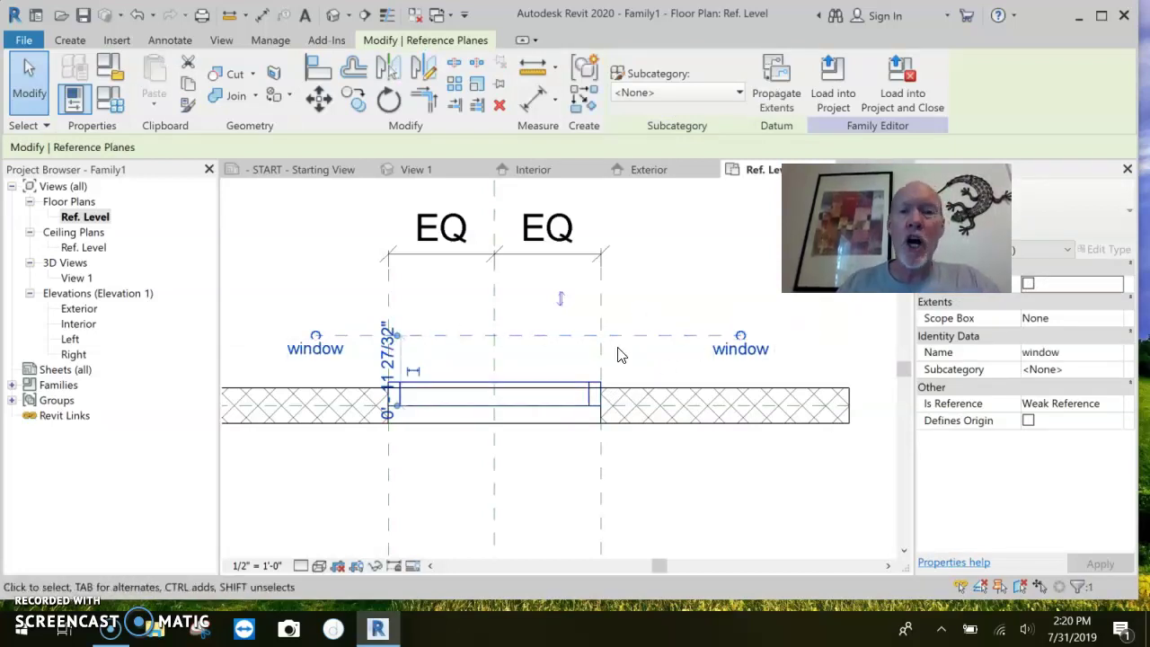
{"action": "left_click", "coordinate": [593, 389]}
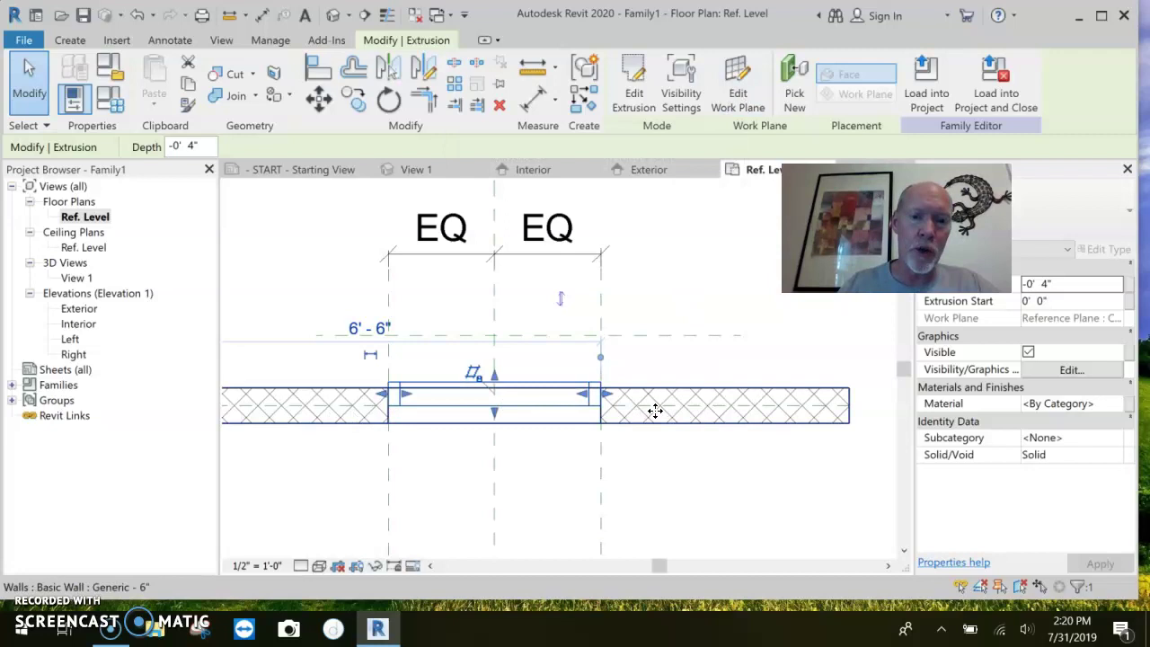
Re-host the frame extrusion on the 'window' reference plane.
{"action": "left_click", "coordinate": [743, 106]}
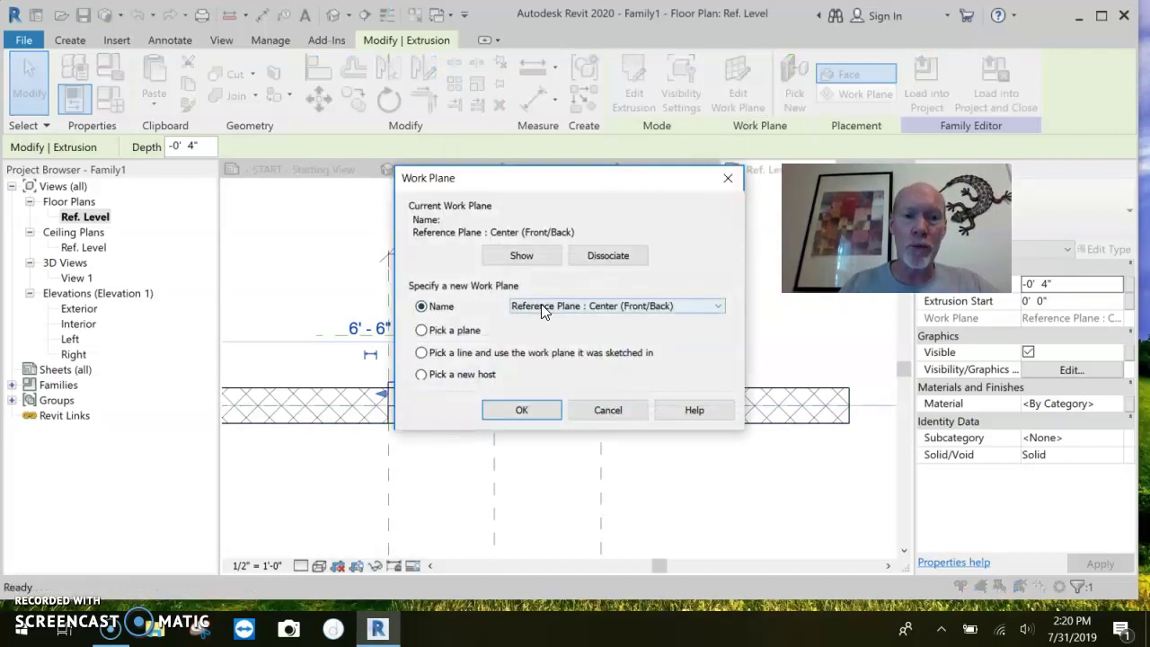
{"action": "left_click", "coordinate": [652, 305]}
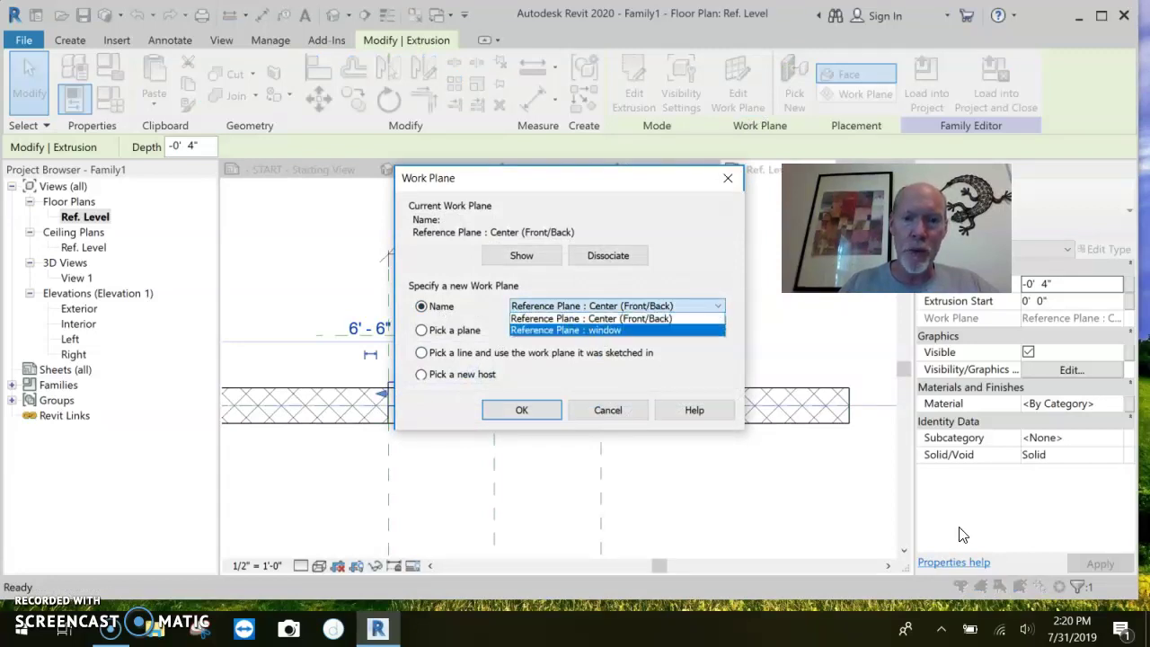
{"action": "left_click", "coordinate": [565, 330]}
{"action": "left_click", "coordinate": [521, 410]}
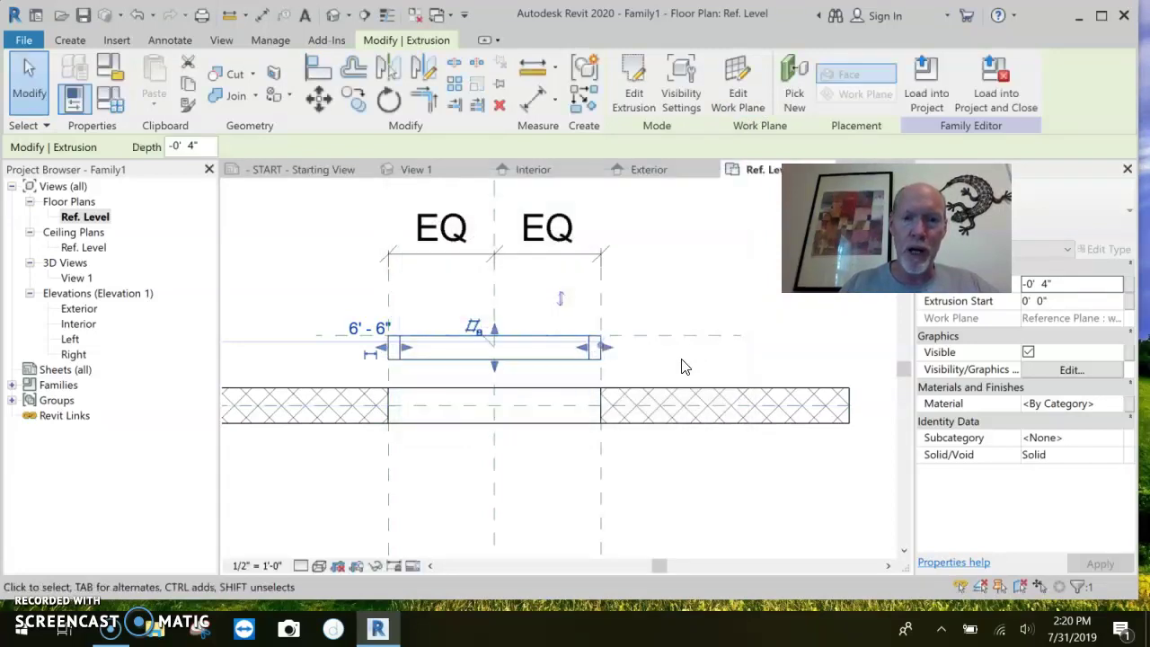
{"action": "left_click", "coordinate": [683, 365]}
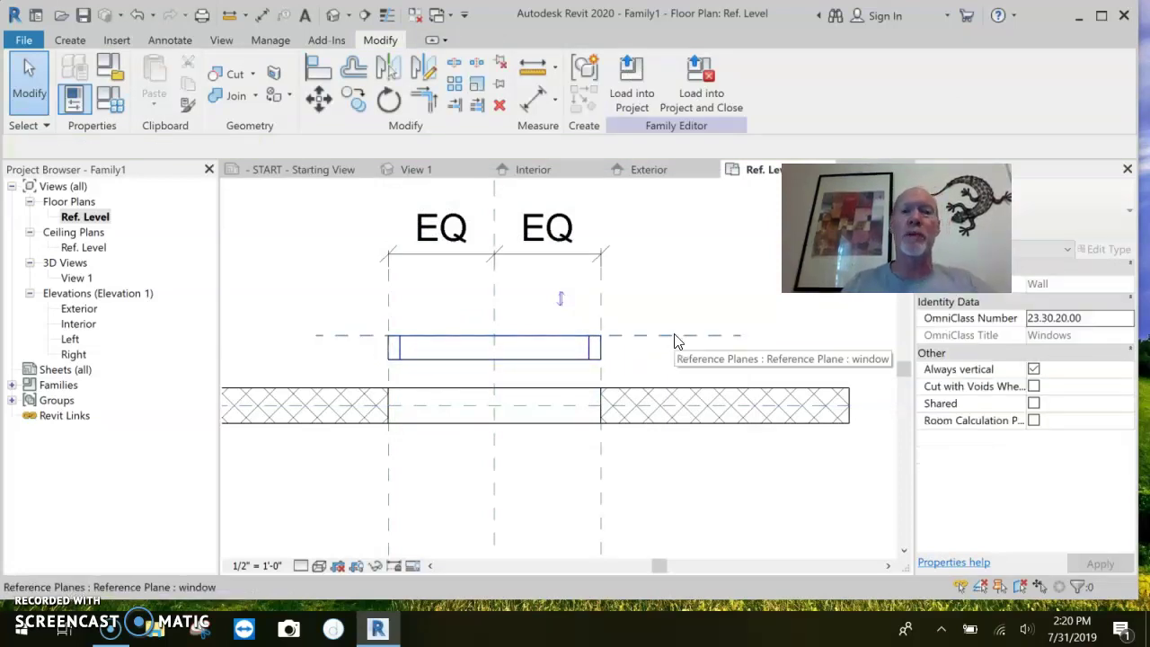
Nudge the 'window' reference plane so it moves with the frame.
{"action": "left_click", "coordinate": [703, 345]}
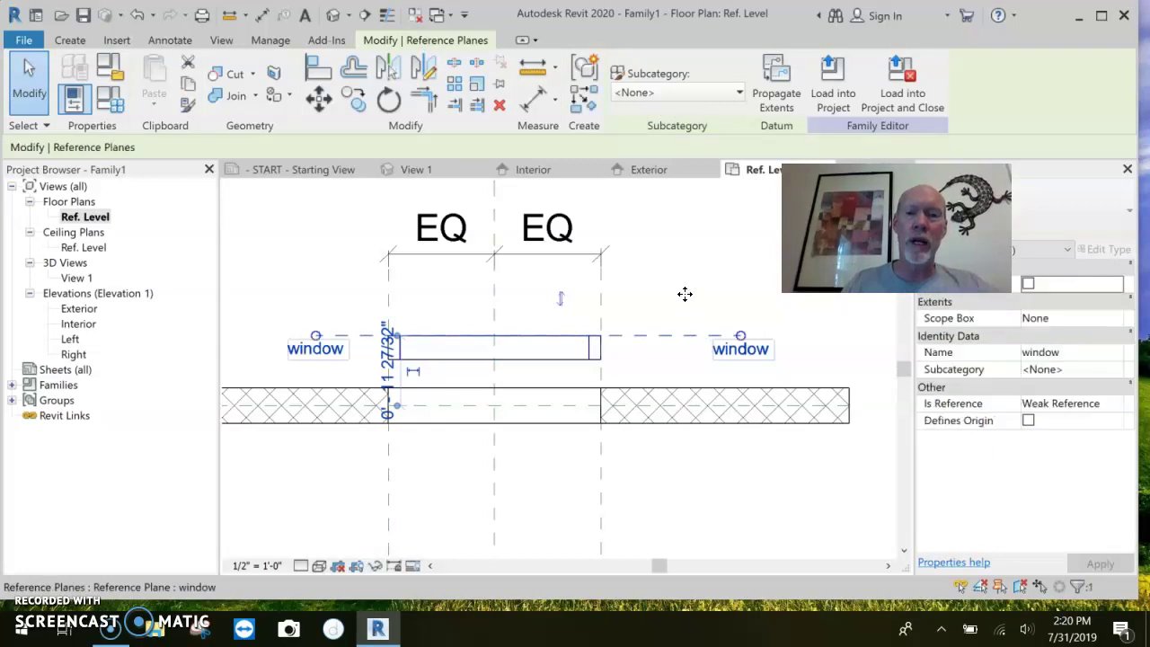
{"action": "left_click_drag", "start_coordinate": [688, 335], "coordinate": [688, 323]}
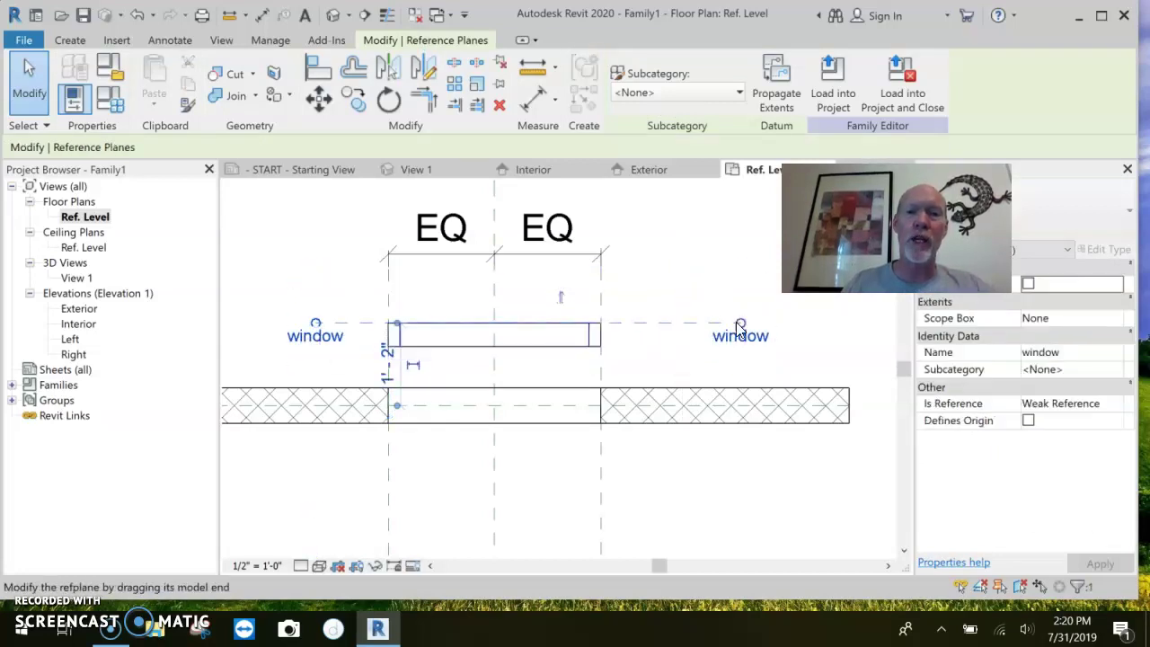
{"action": "key", "text": "Escape"}
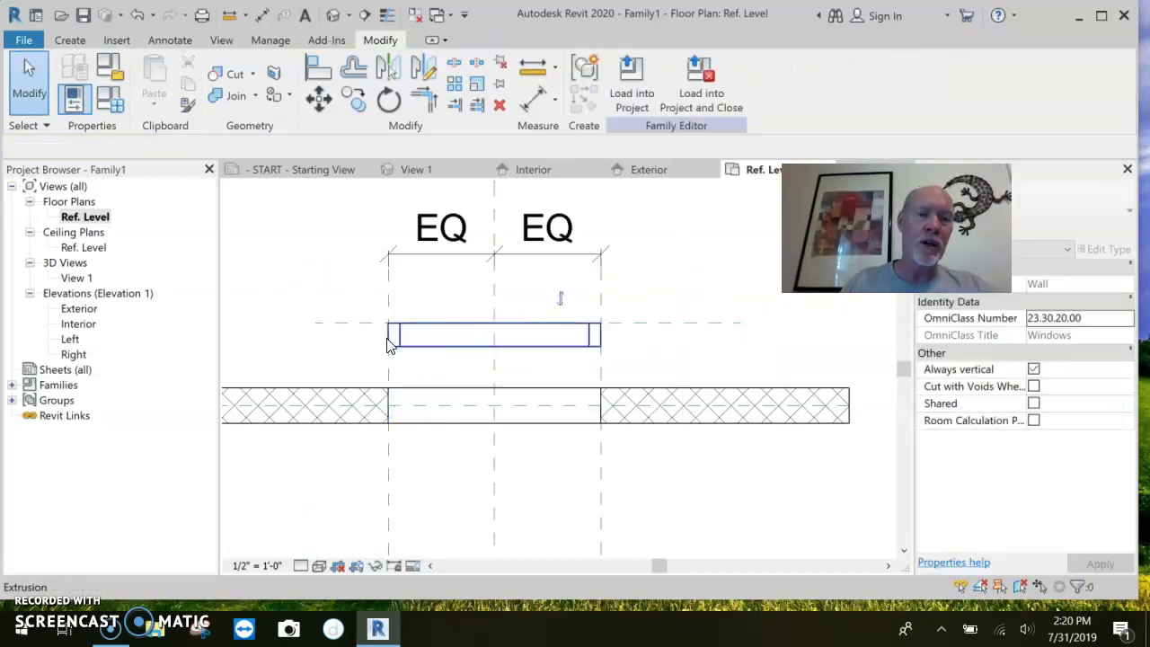
Assign the frame extrusion to the Frame/Mullion subcategory.
{"action": "left_click", "coordinate": [396, 343]}
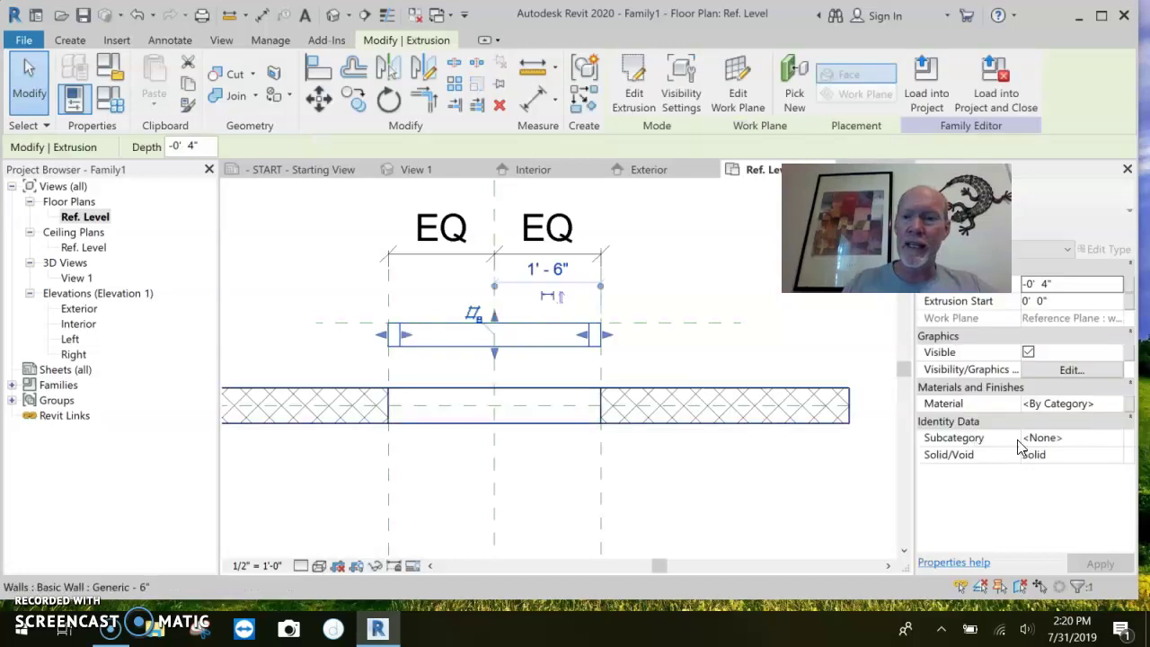
{"action": "left_click", "coordinate": [1118, 437]}
{"action": "left_click", "coordinate": [1117, 437]}
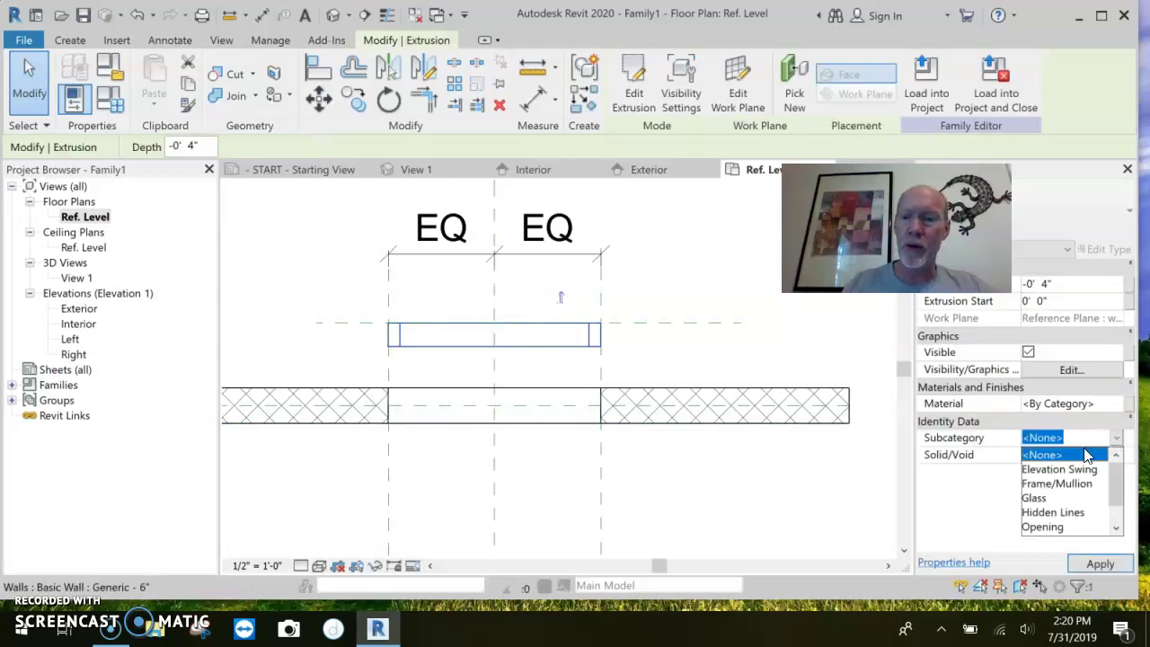
{"action": "left_click", "coordinate": [1047, 485]}
{"action": "left_click", "coordinate": [645, 359]}
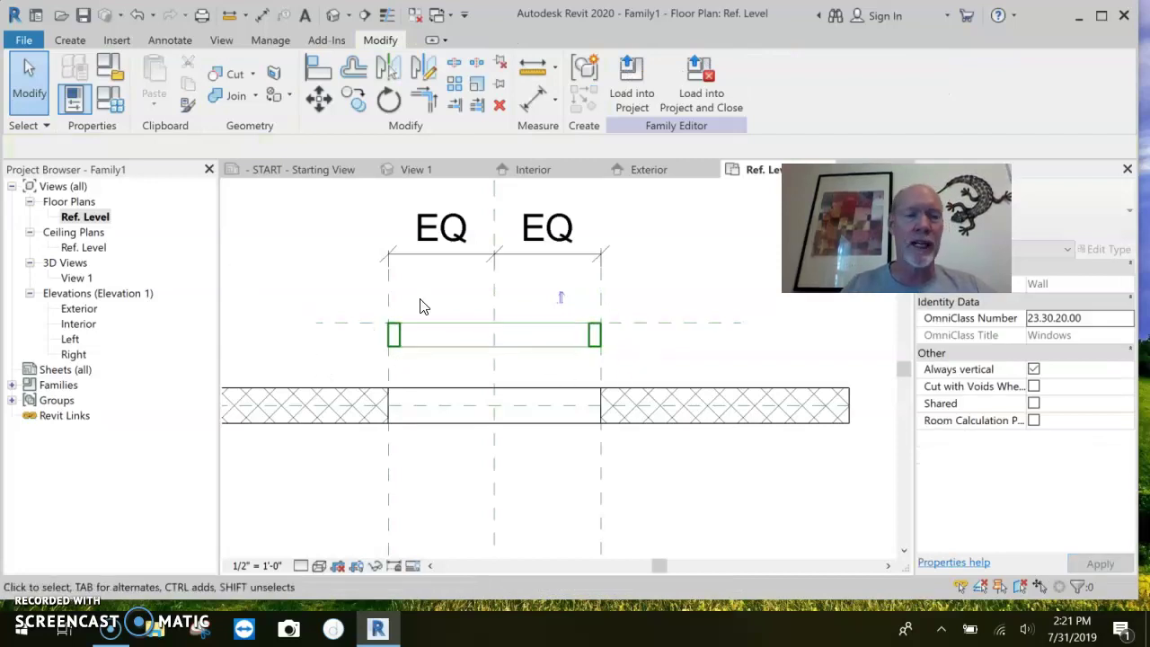
In the Exterior elevation, sketch a frame-filling rectangle extrusion on the 'window' work plane.
{"action": "double_click", "coordinate": [78, 310]}
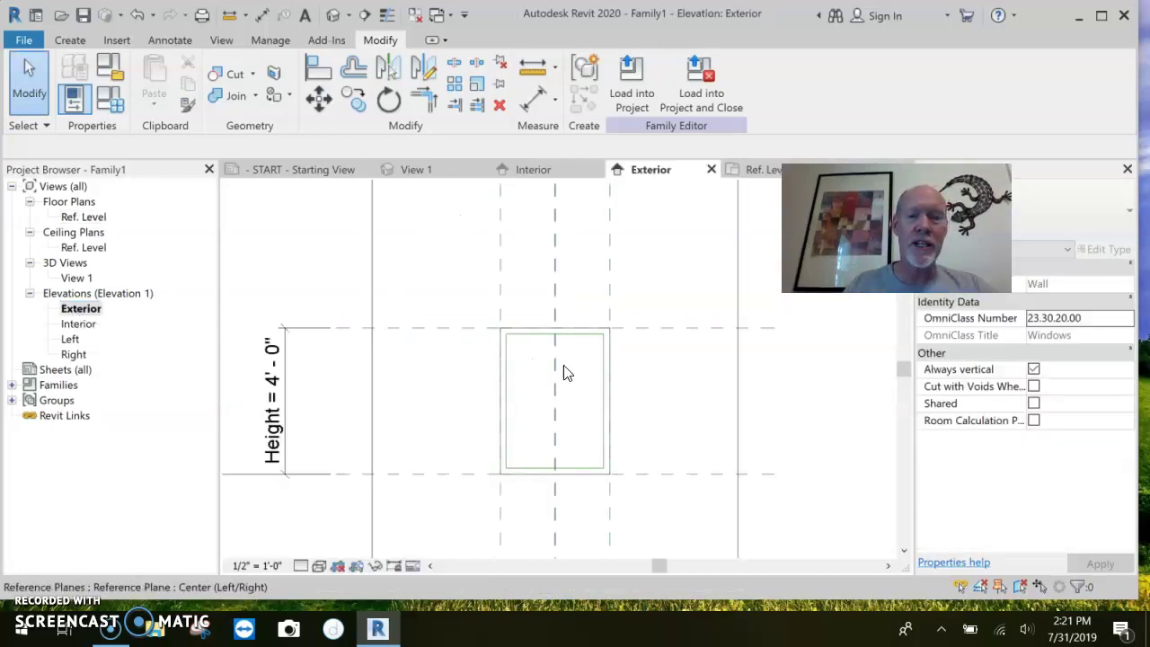
{"action": "scroll", "coordinate": [554, 372], "scroll_direction": "down", "scroll_amount": 2}
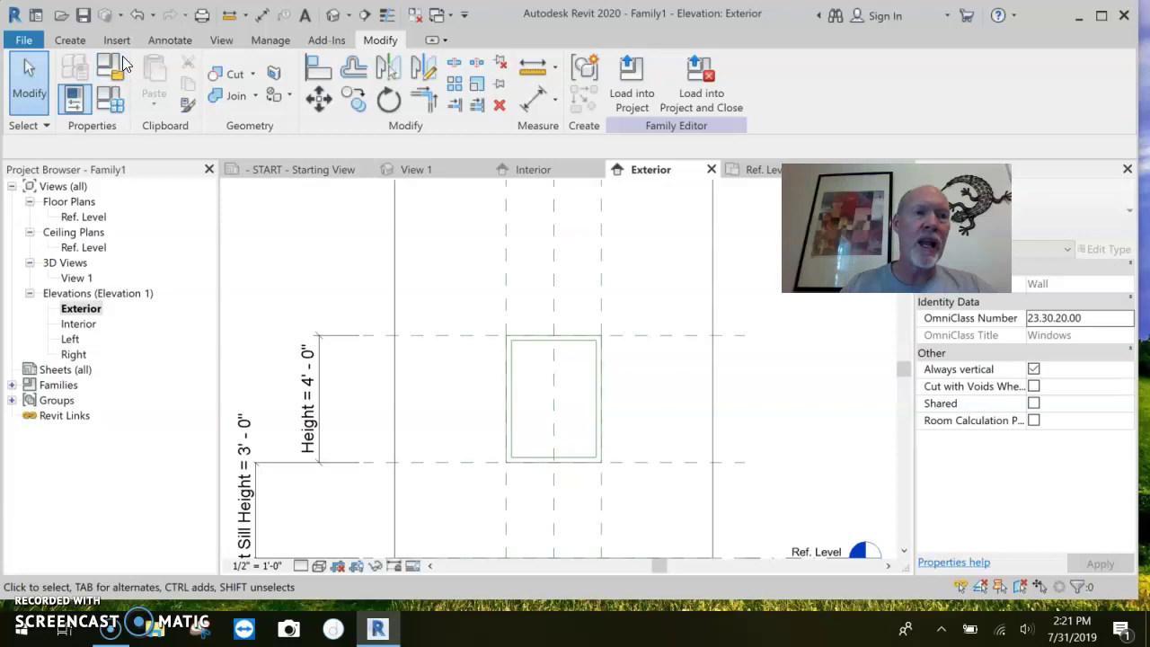
{"action": "scroll", "coordinate": [108, 65], "scroll_direction": "up", "scroll_amount": 6}
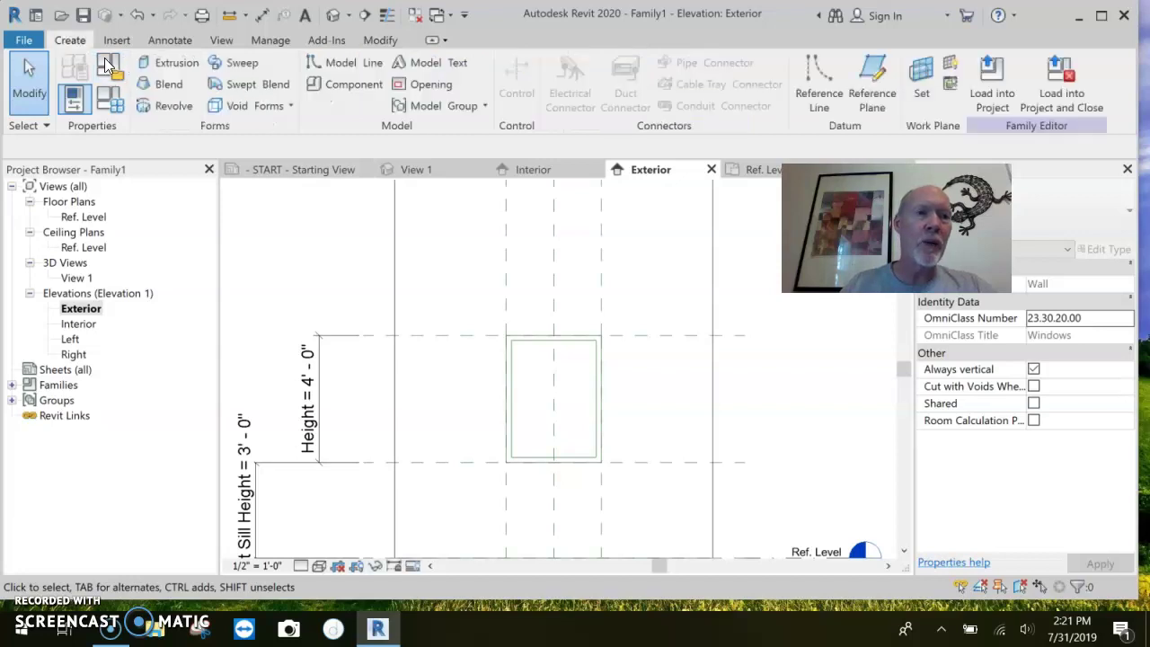
{"action": "left_click", "coordinate": [157, 59]}
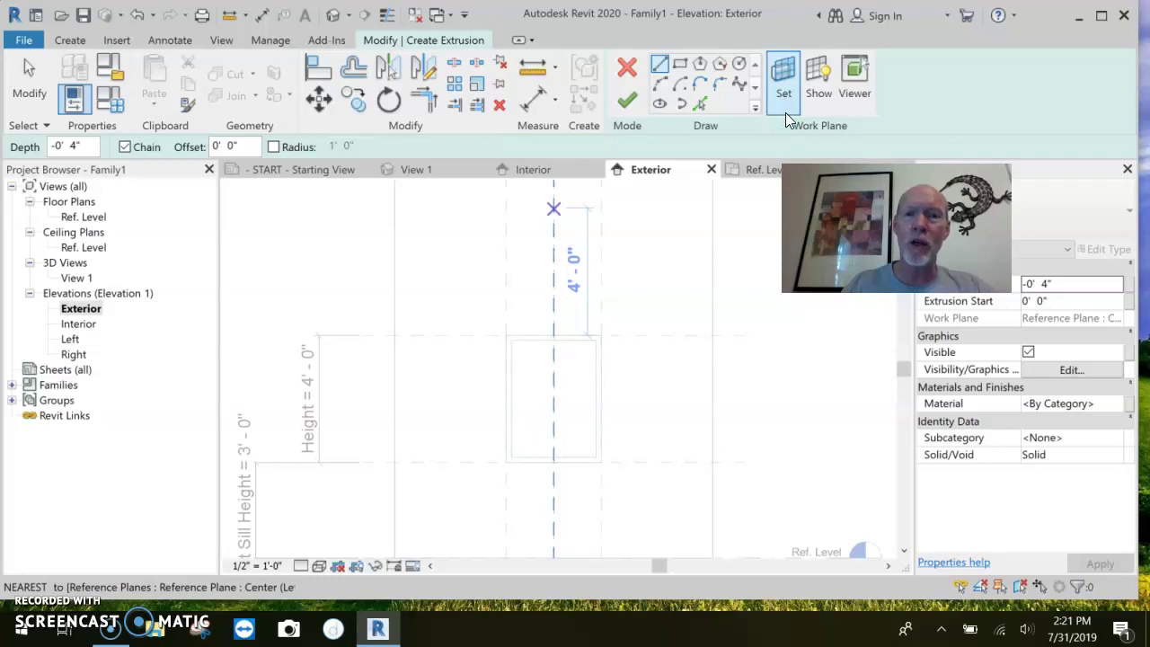
{"action": "left_click", "coordinate": [783, 87]}
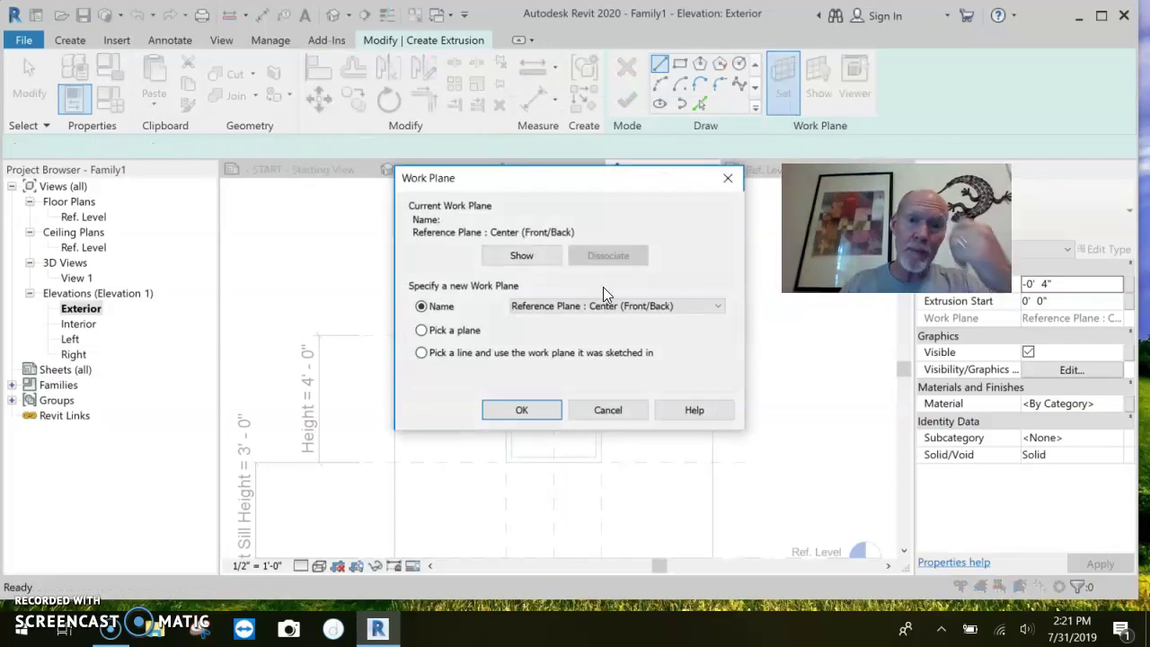
{"action": "left_click", "coordinate": [584, 305]}
{"action": "left_click", "coordinate": [597, 396]}
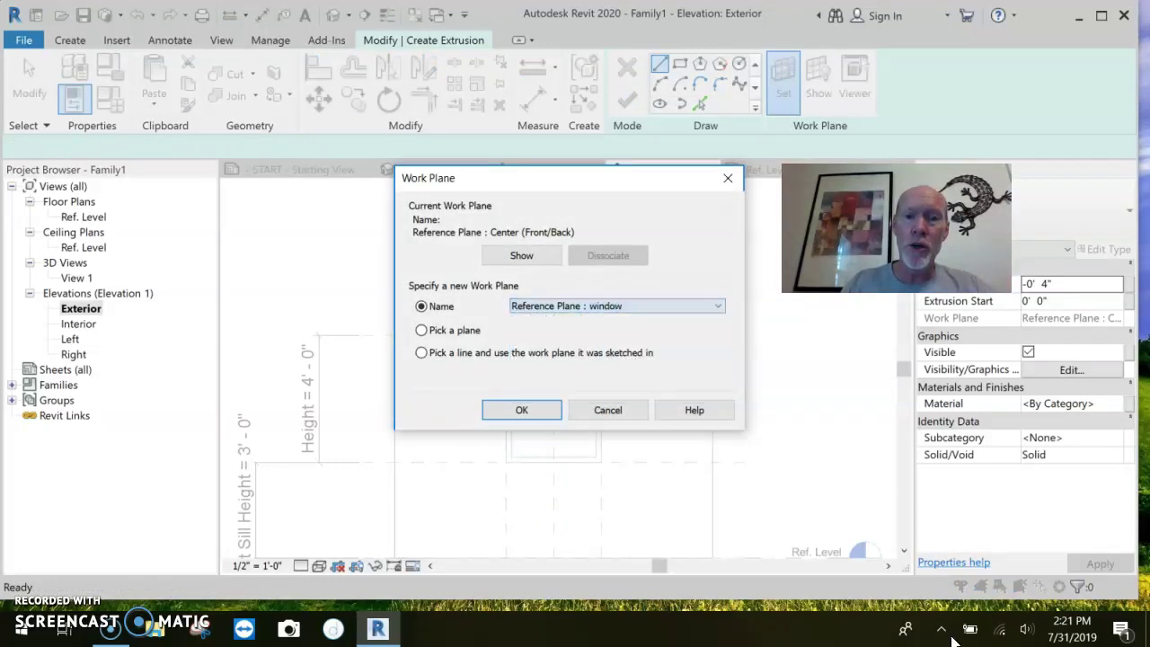
{"action": "left_click", "coordinate": [519, 412]}
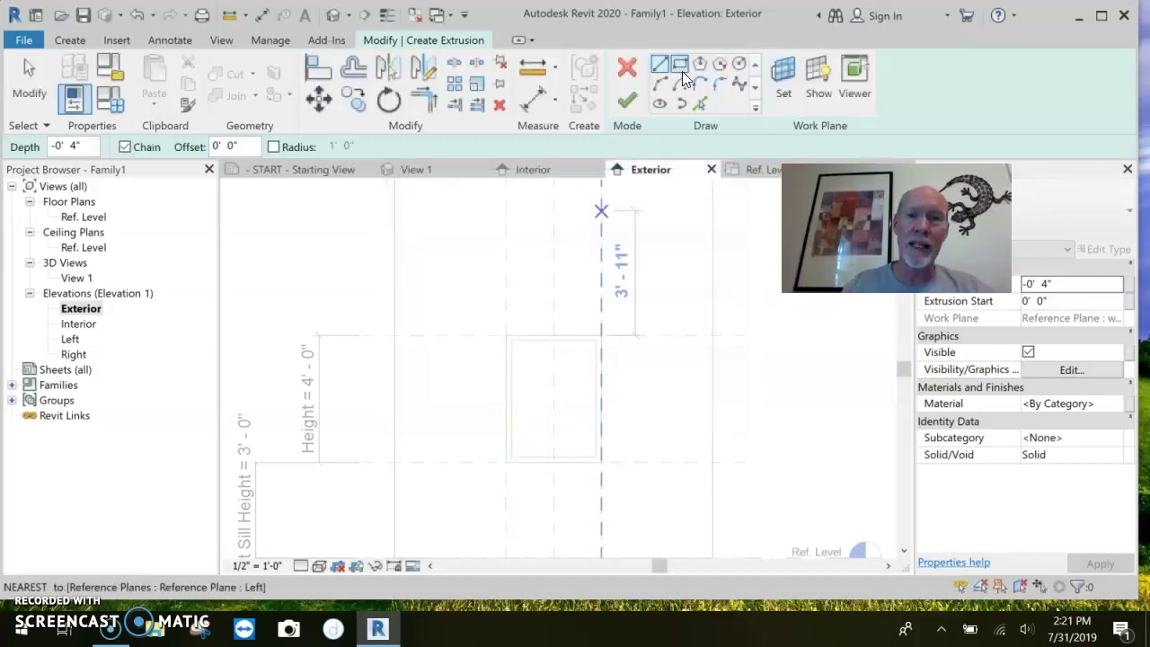
{"action": "left_click", "coordinate": [680, 64]}
{"action": "left_click", "coordinate": [511, 340]}
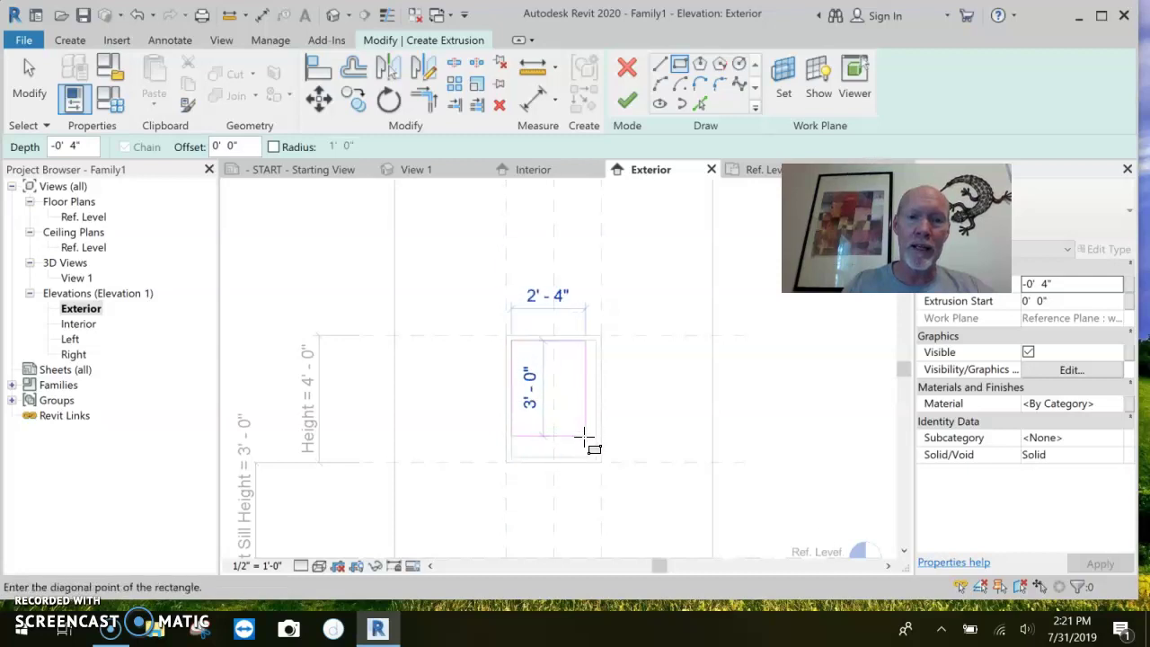
{"action": "left_click", "coordinate": [595, 457]}
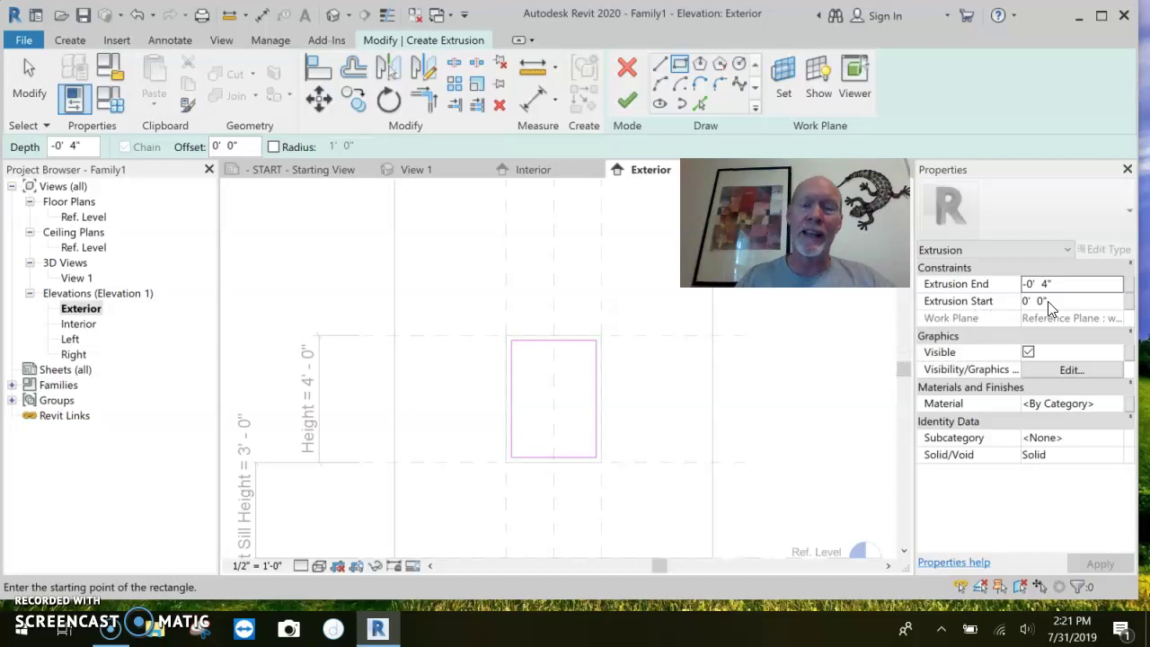
Set the glass extrusion start to -0' 1", correcting an invalid entry.
{"action": "left_click", "coordinate": [1040, 302]}
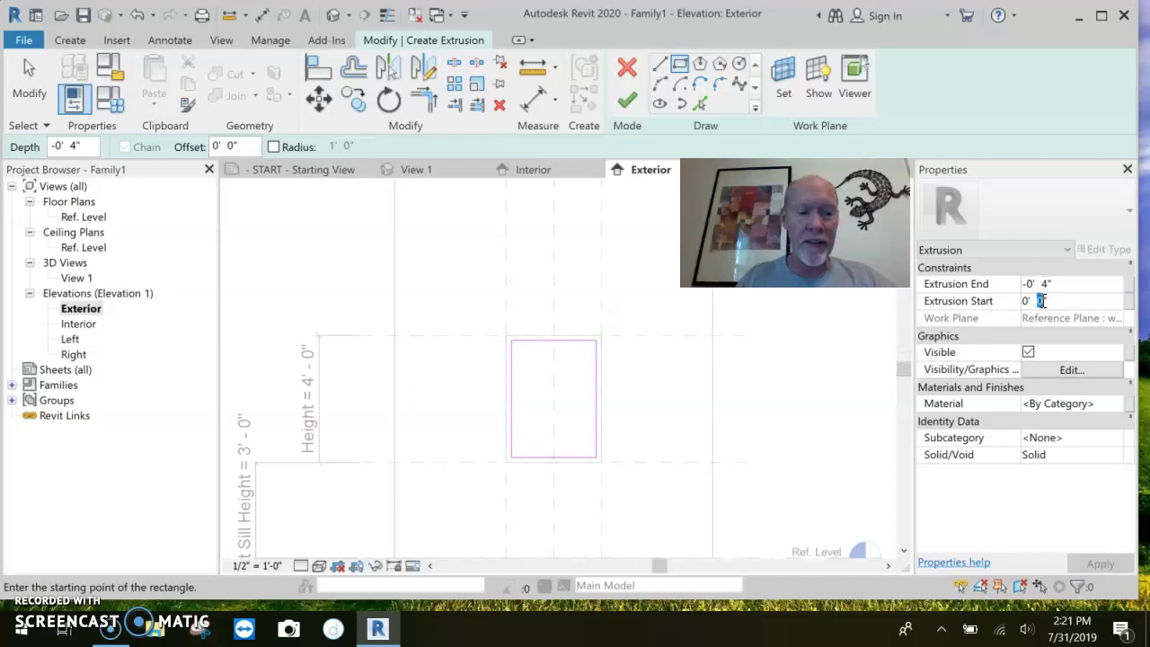
{"action": "type", "text": "1/2"}
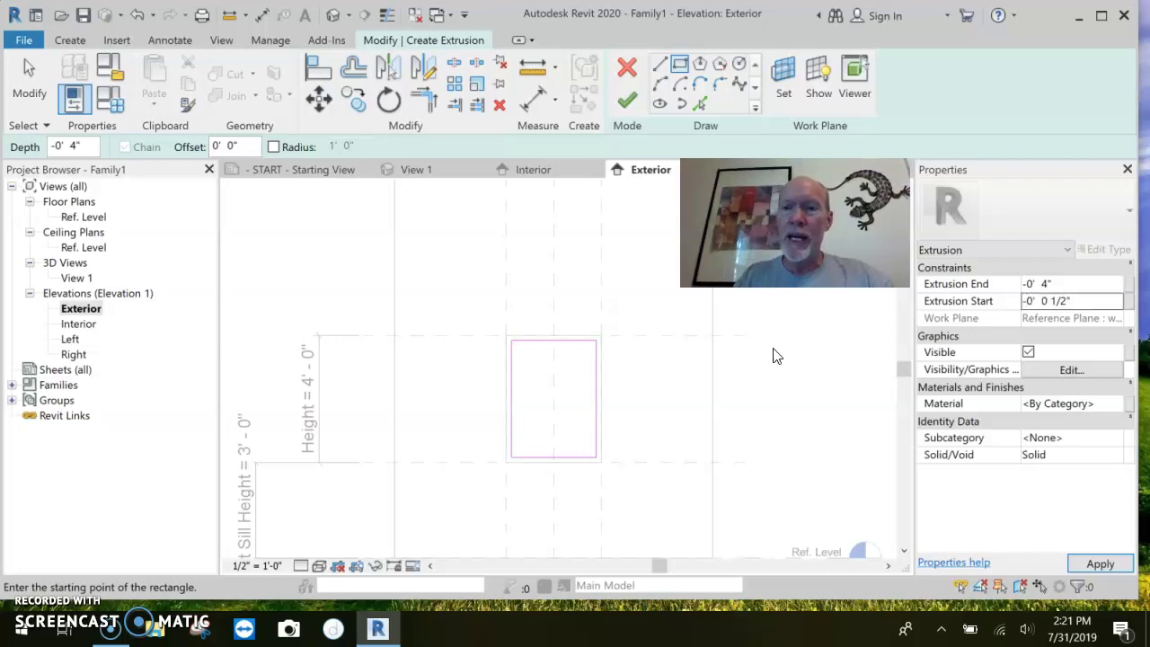
{"action": "left_click", "coordinate": [1058, 302]}
{"action": "key", "text": "Delete"}
{"action": "key", "text": "Delete"}
{"action": "key", "text": "Delete"}
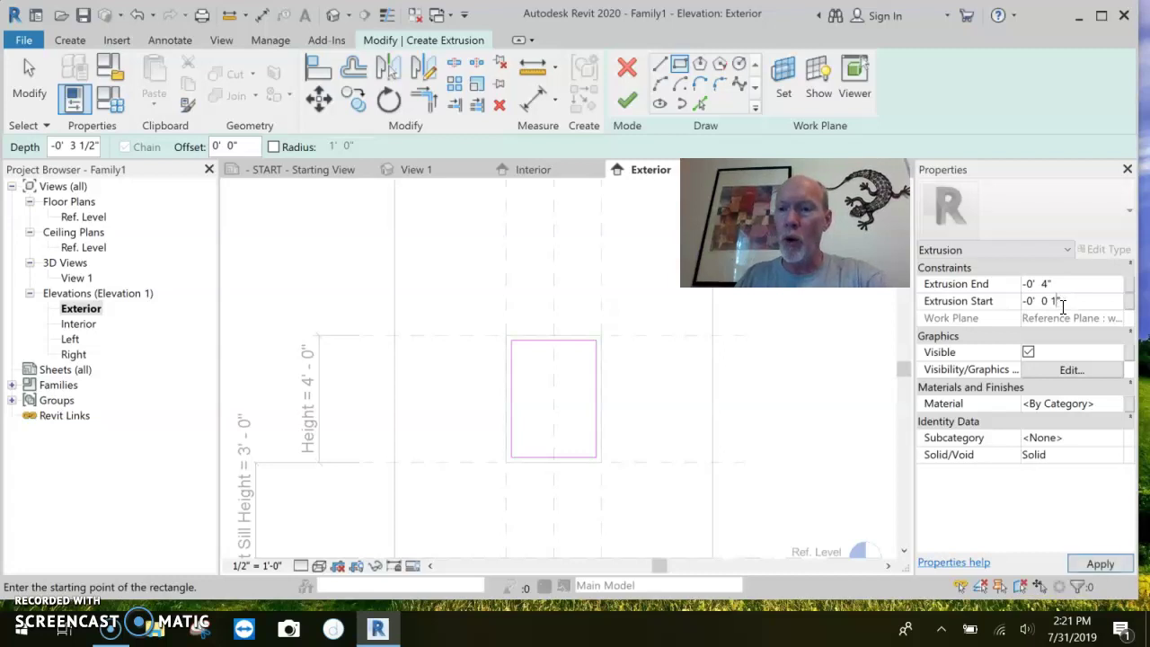
{"action": "key", "text": "Return"}
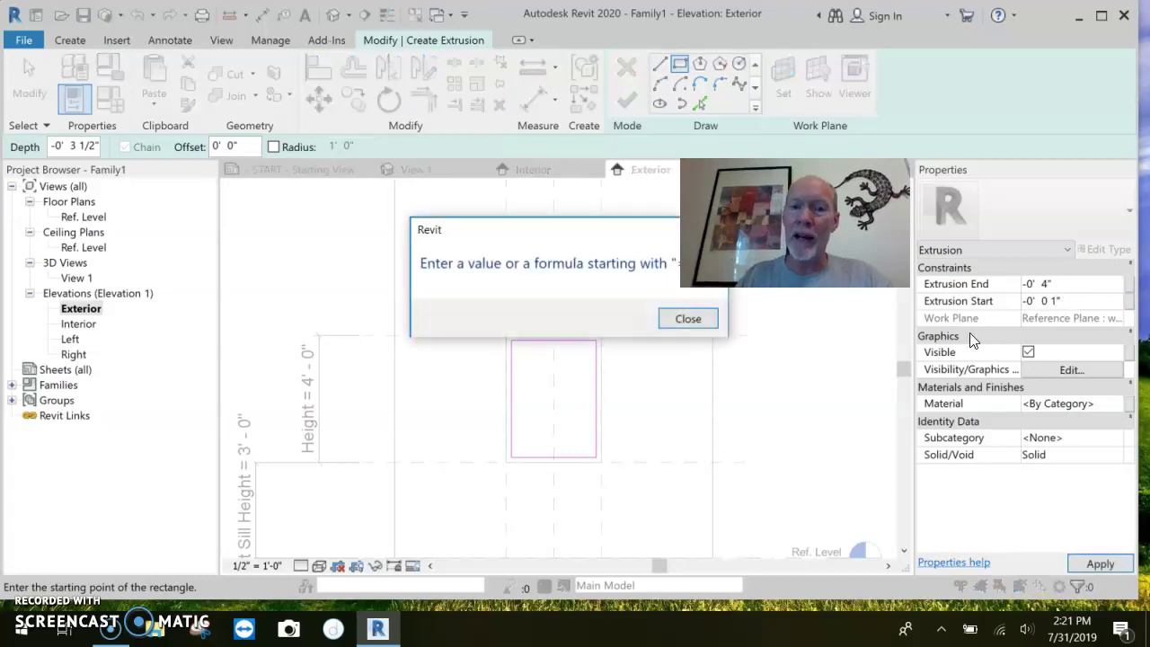
{"action": "left_click", "coordinate": [688, 320]}
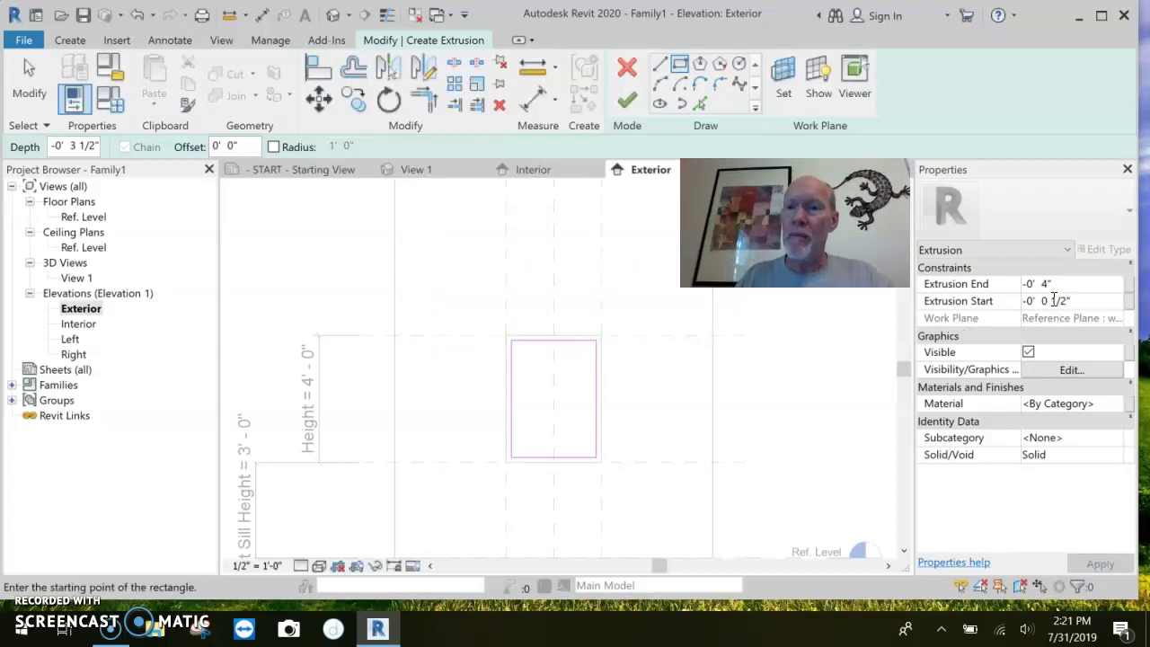
{"action": "left_click", "coordinate": [1071, 302]}
{"action": "key", "text": "BackSpace"}
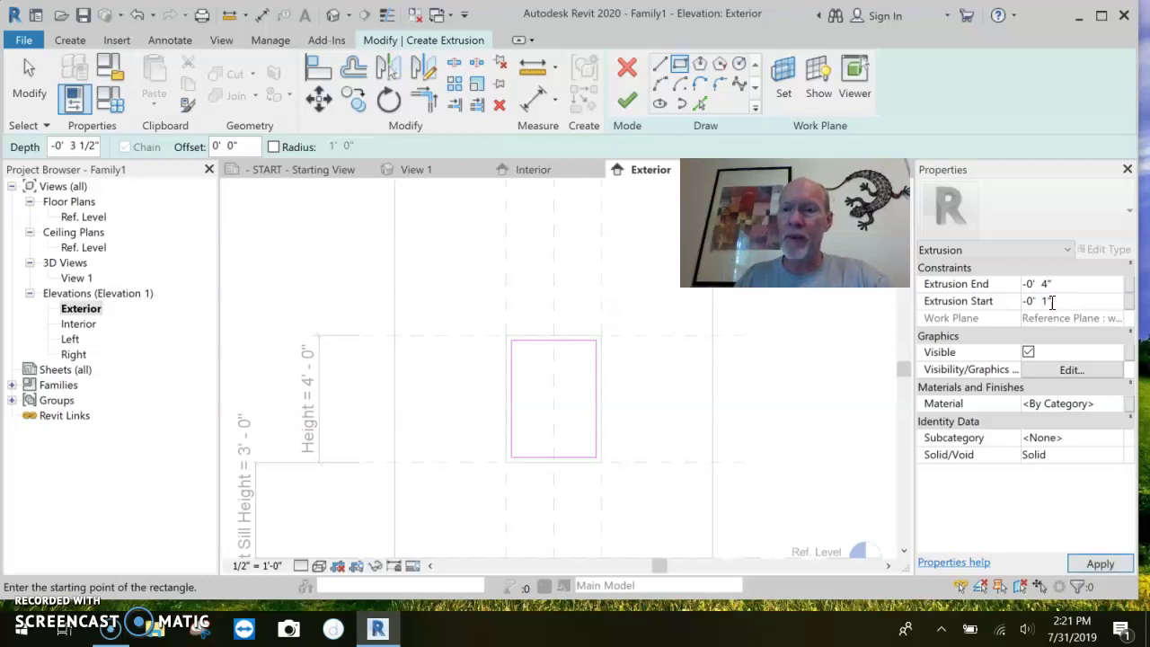
{"action": "left_click", "coordinate": [1054, 284]}
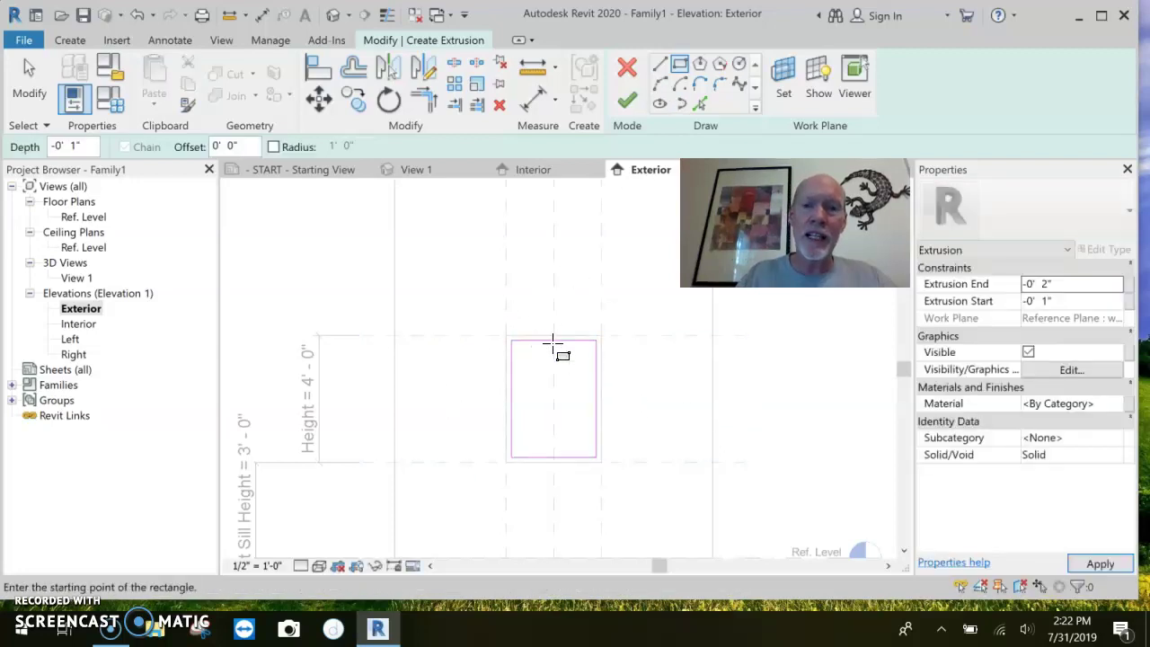
Put the pane in the Glass subcategory and finish the extrusion.
{"action": "left_click", "coordinate": [1123, 438]}
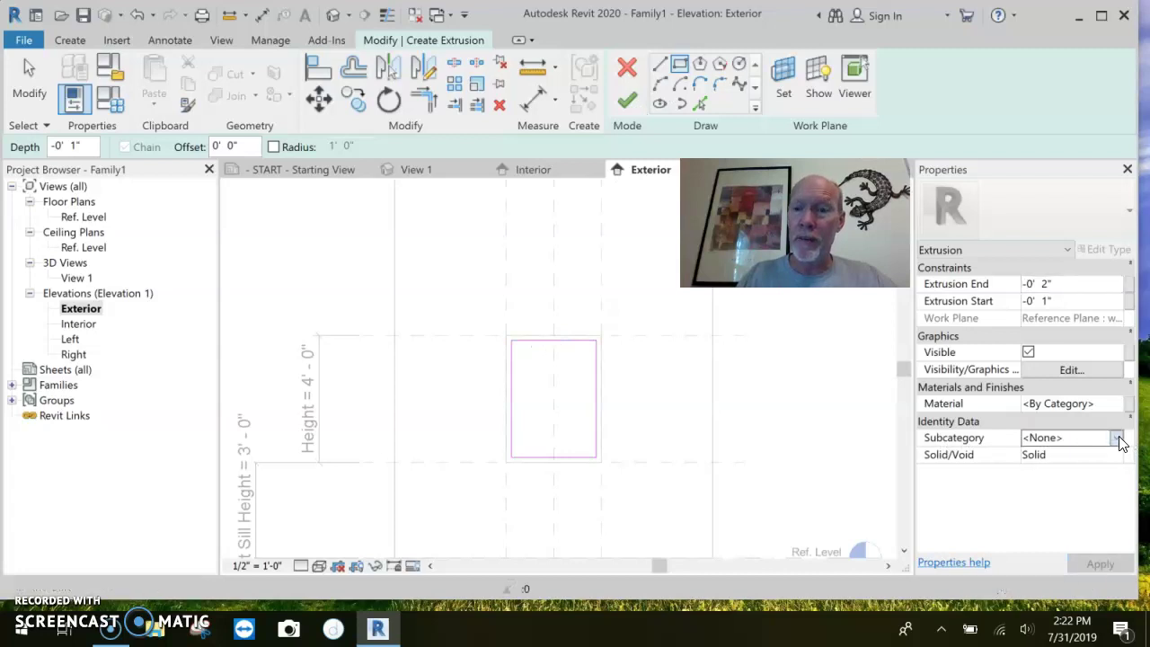
{"action": "left_click", "coordinate": [1118, 438]}
{"action": "left_click", "coordinate": [1060, 495]}
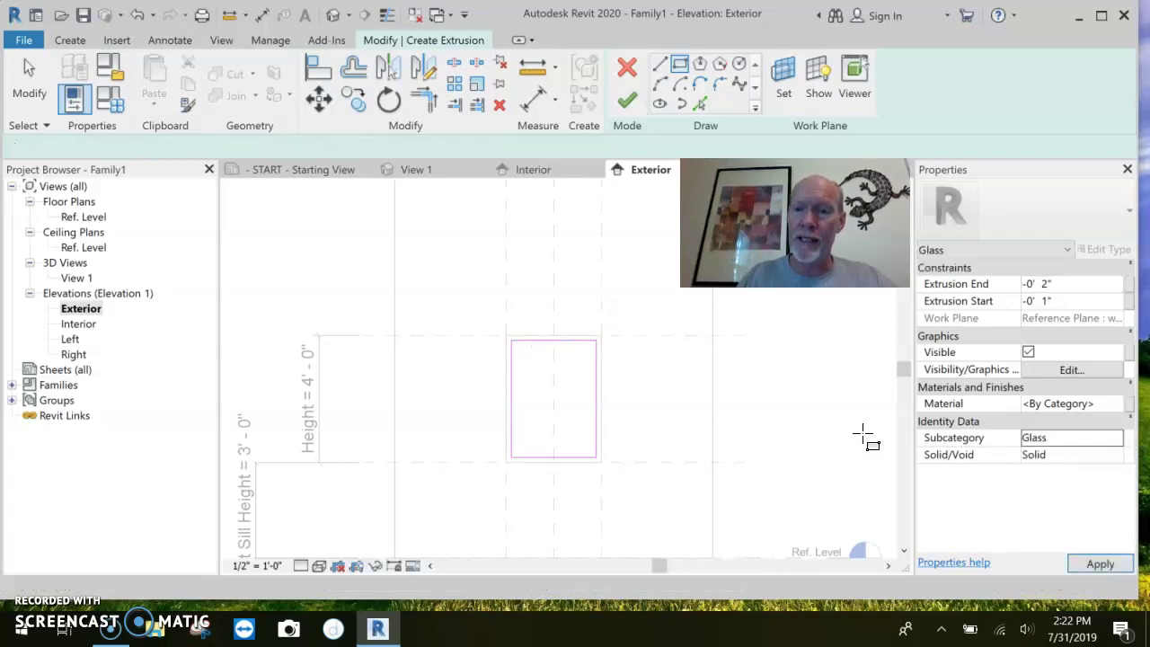
{"action": "left_click", "coordinate": [627, 100]}
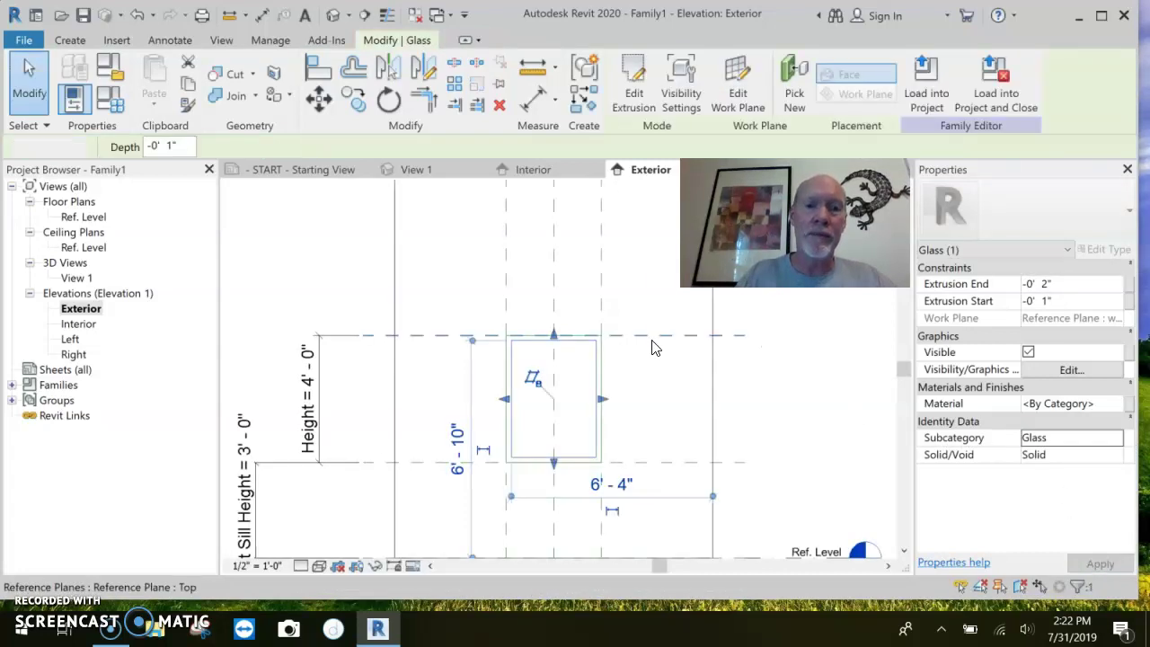
In the Ref. Level plan, move the 'window' plane and glass away from the wall.
{"action": "key", "text": "Escape"}
{"action": "double_click", "coordinate": [81, 218]}
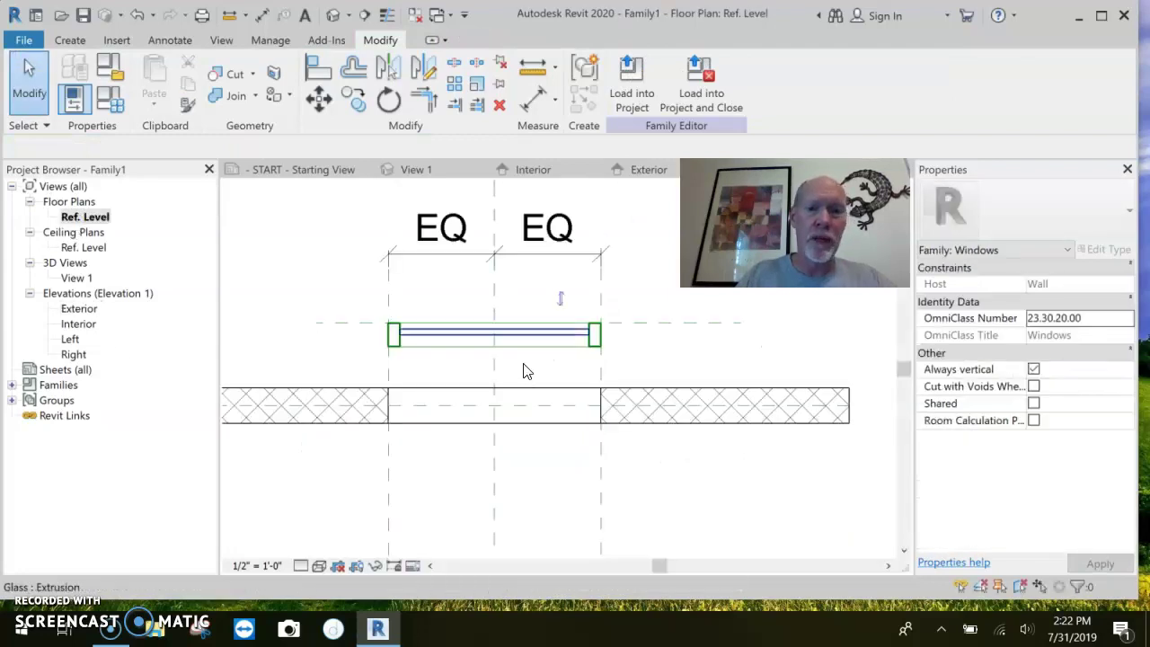
{"action": "left_click", "coordinate": [655, 336]}
{"action": "left_click_drag", "start_coordinate": [660, 326], "coordinate": [686, 341]}
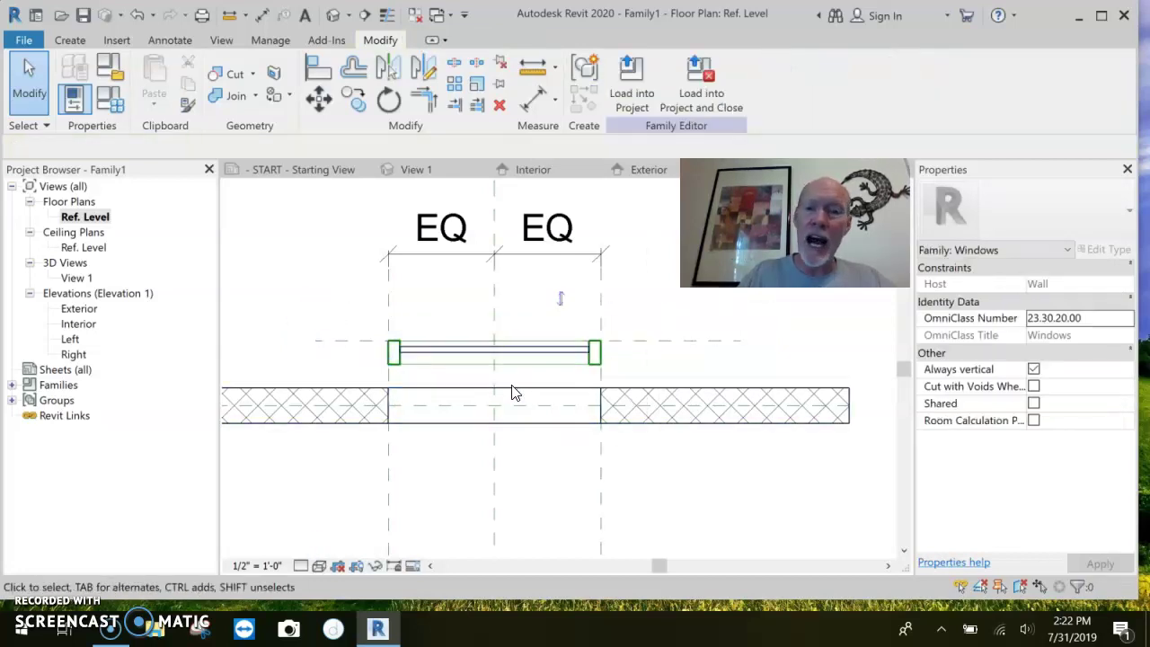
{"action": "left_click", "coordinate": [636, 341]}
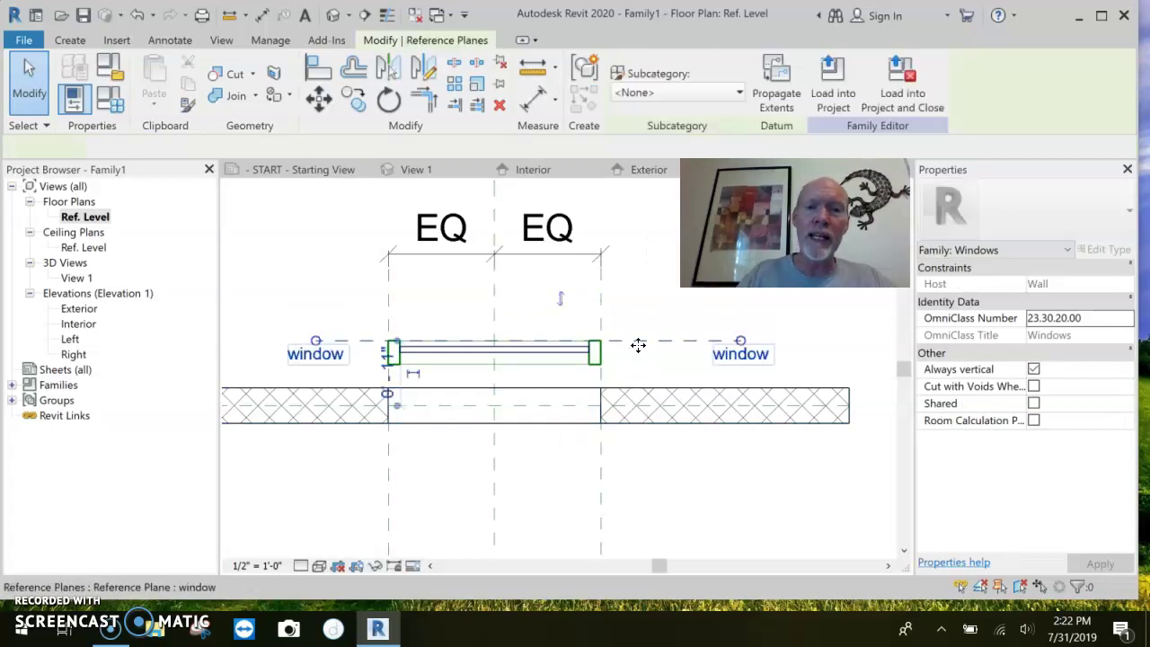
{"action": "left_click_drag", "start_coordinate": [638, 318], "coordinate": [639, 318]}
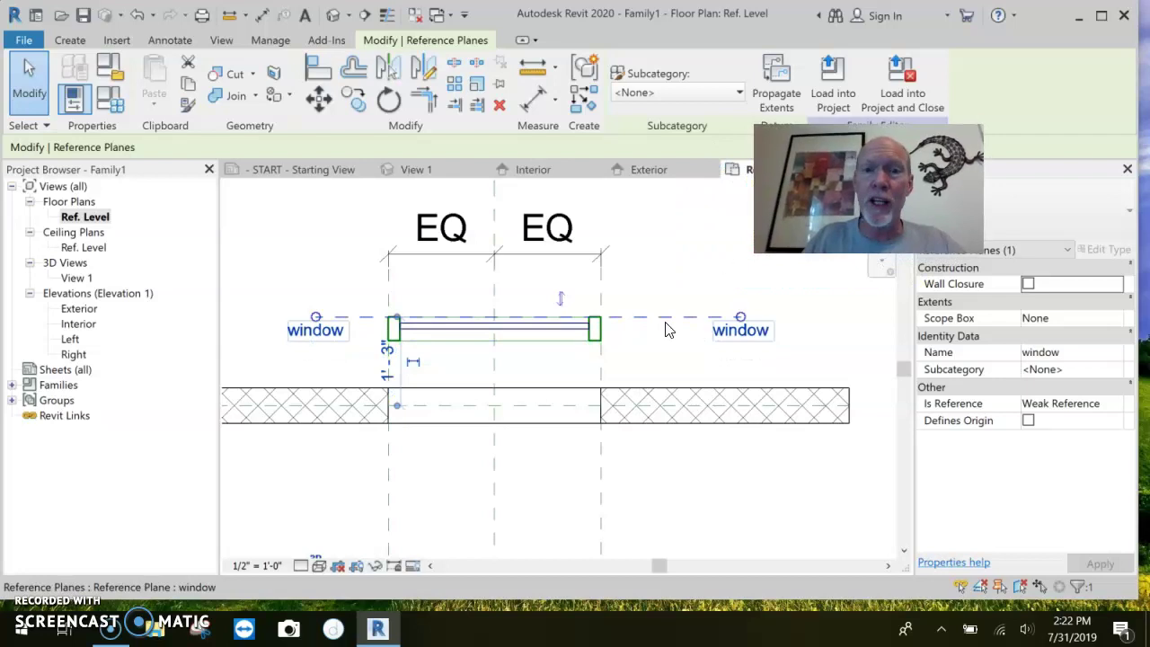
{"action": "key", "text": "Escape"}
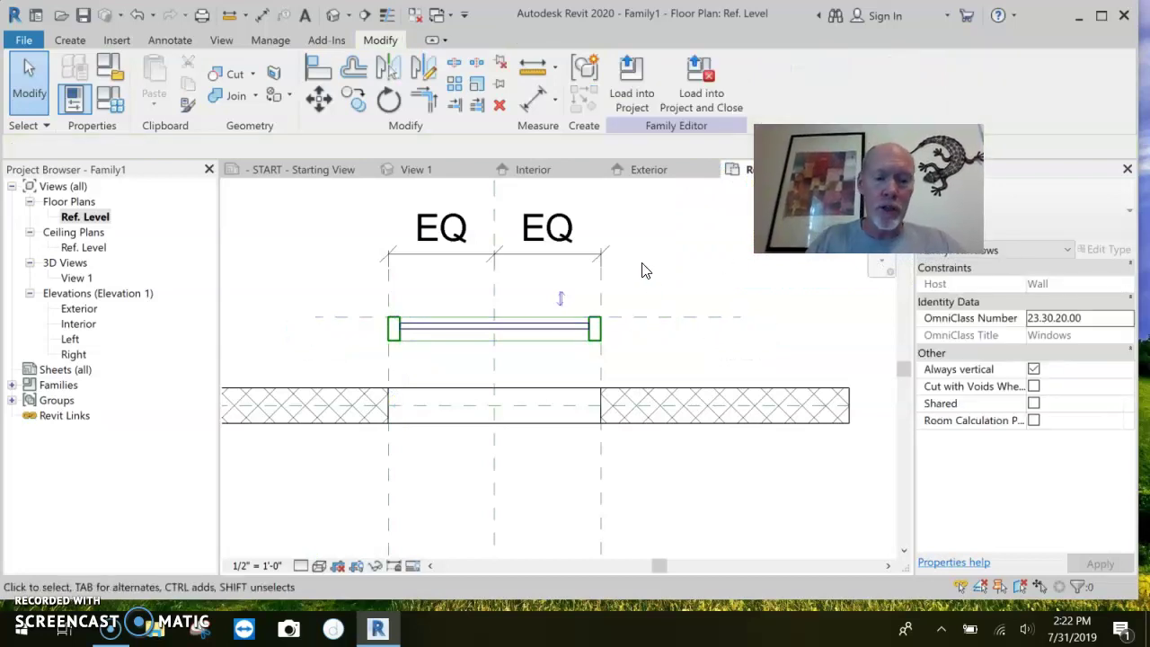
Add a 1' - 0" aligned dimension from wall face to window plane and list label parameters.
{"action": "key", "text": "d"}
{"action": "key", "text": "i"}
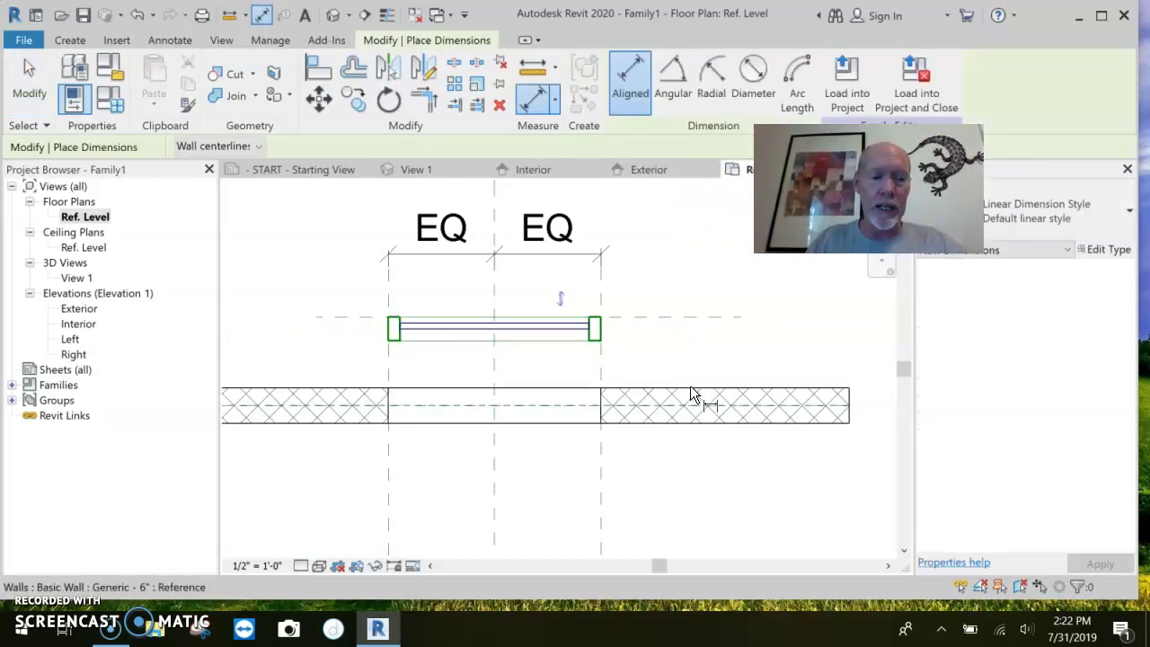
{"action": "left_click", "coordinate": [690, 387]}
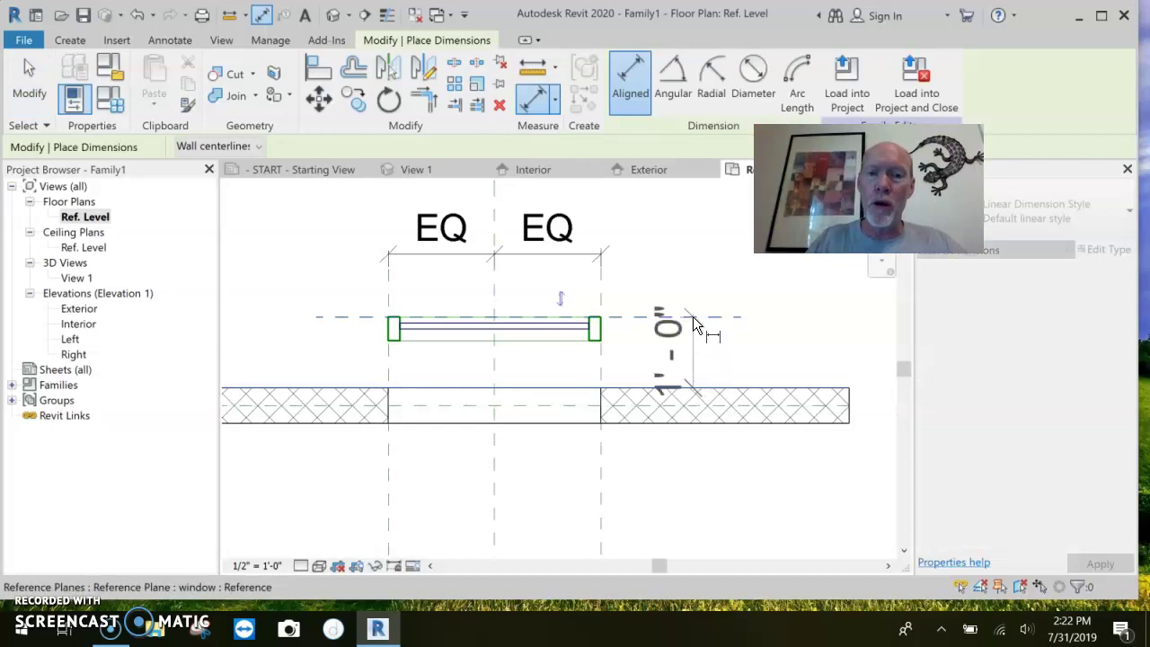
{"action": "left_click", "coordinate": [692, 316]}
{"action": "left_click", "coordinate": [690, 333]}
{"action": "key", "text": "Escape"}
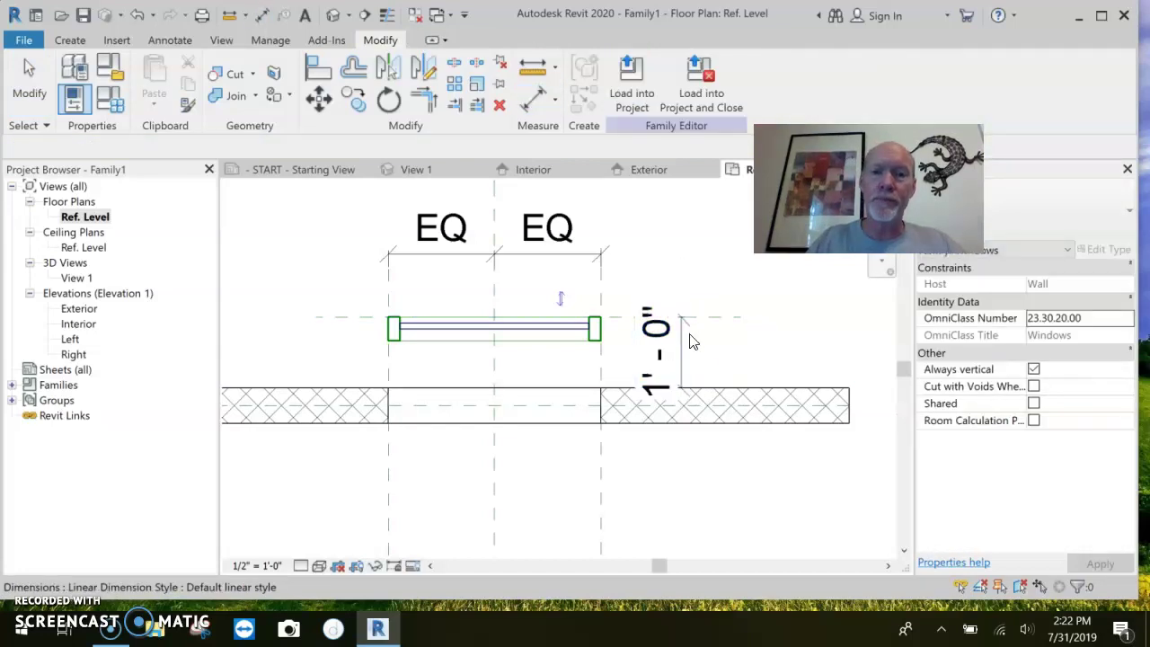
{"action": "left_click", "coordinate": [685, 346]}
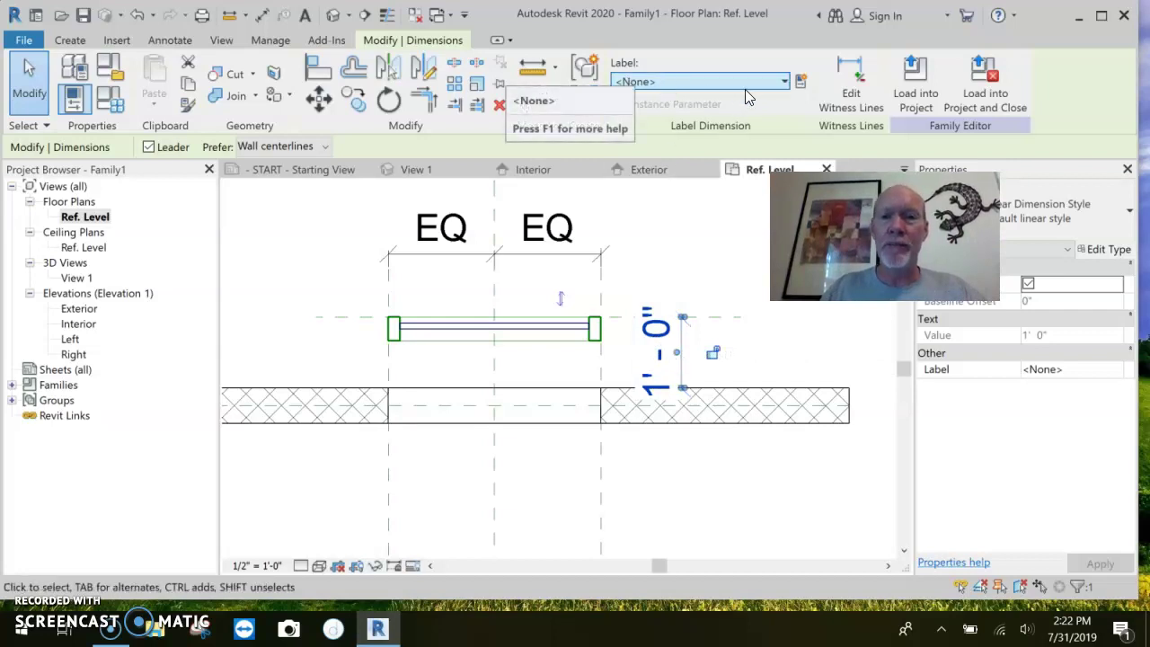
{"action": "left_click", "coordinate": [774, 81]}
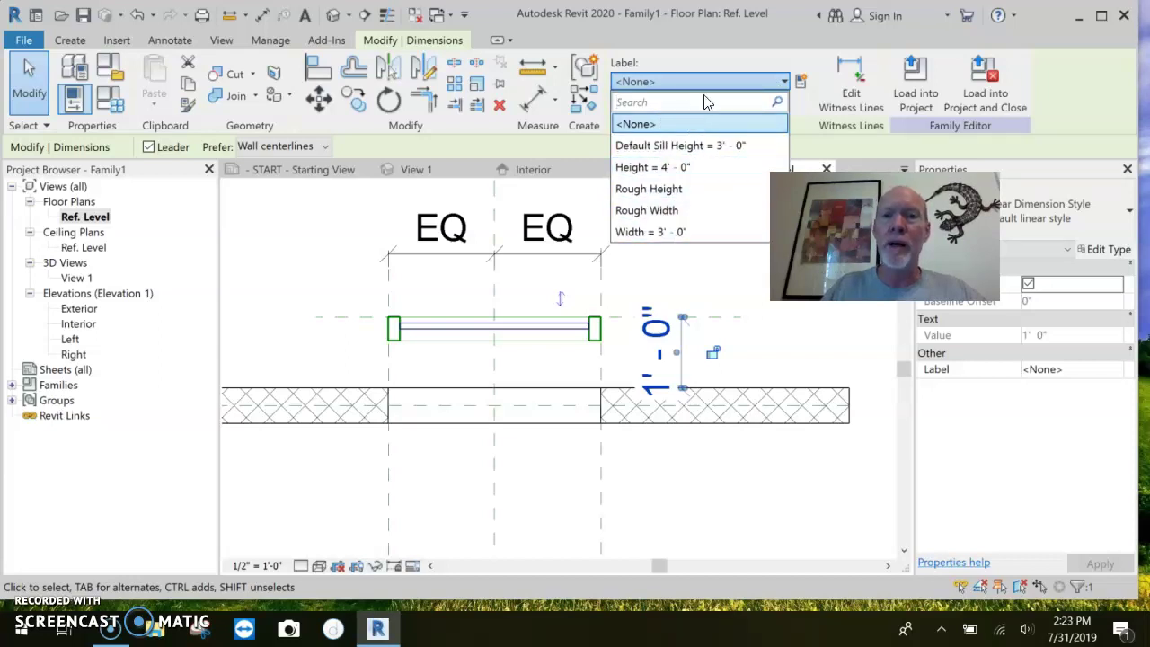
Label the dimension with a new type parameter 'setback from face of wall'.
{"action": "left_click", "coordinate": [808, 84]}
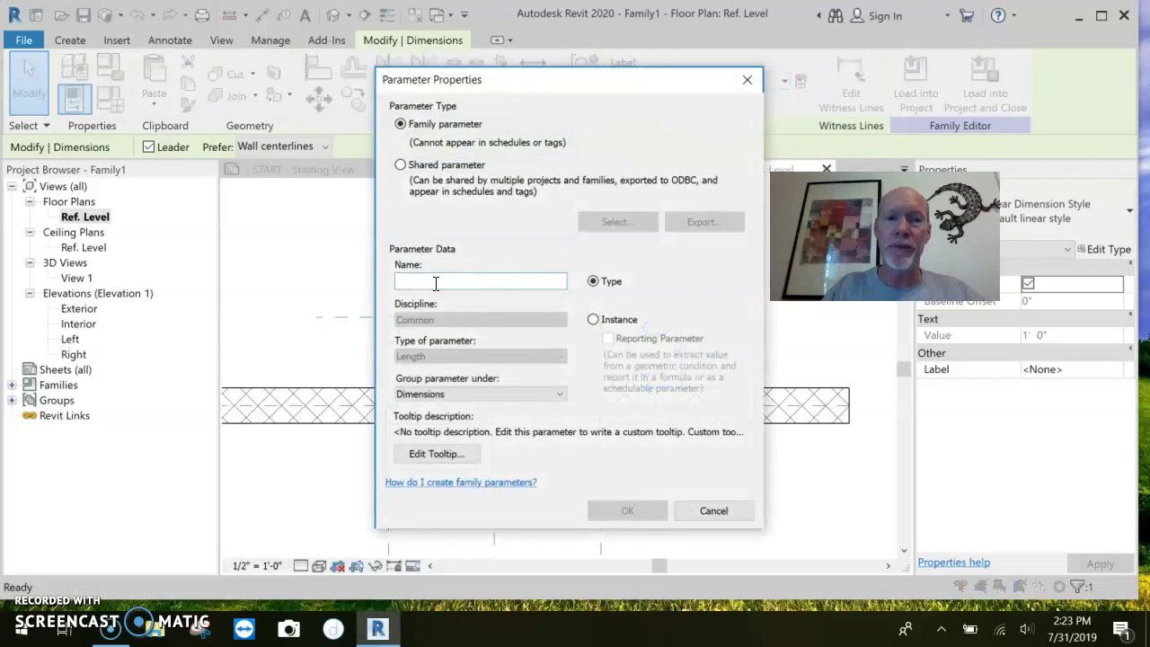
{"action": "type", "text": "setbac"}
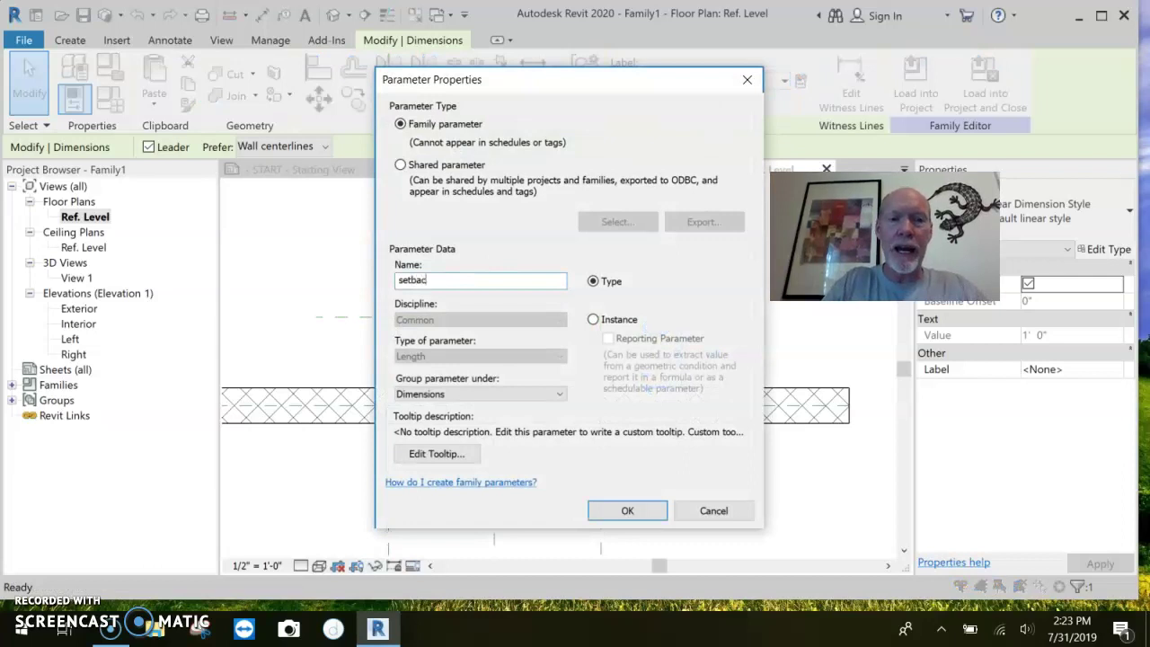
{"action": "type", "text": "k from face of wall"}
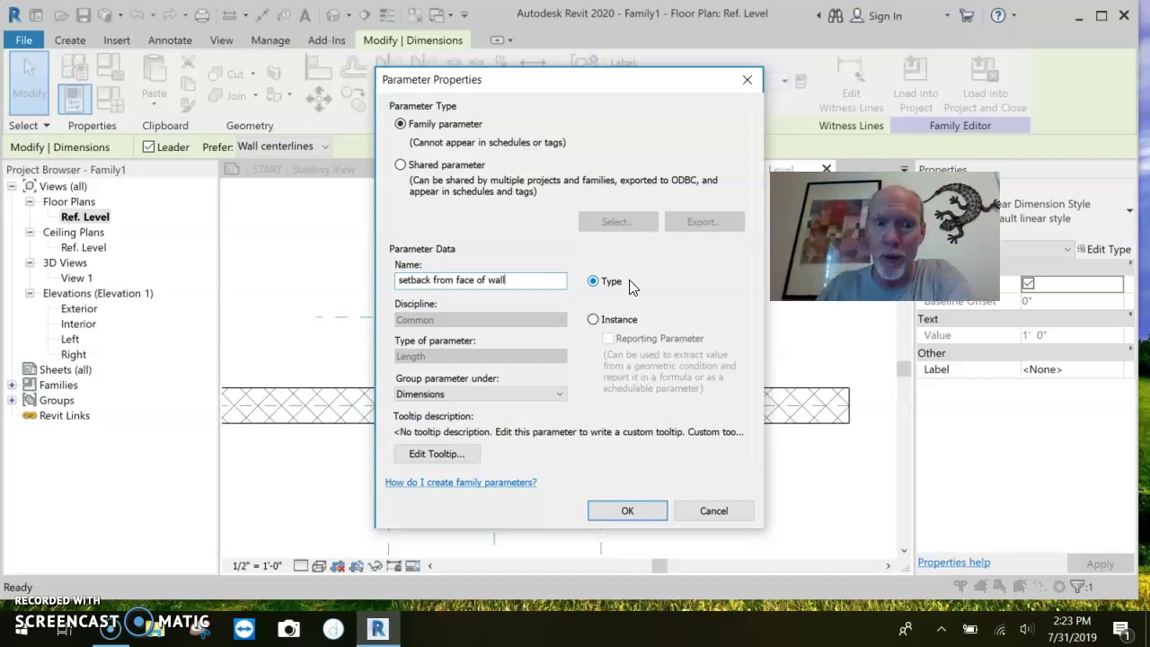
{"action": "left_click", "coordinate": [629, 513]}
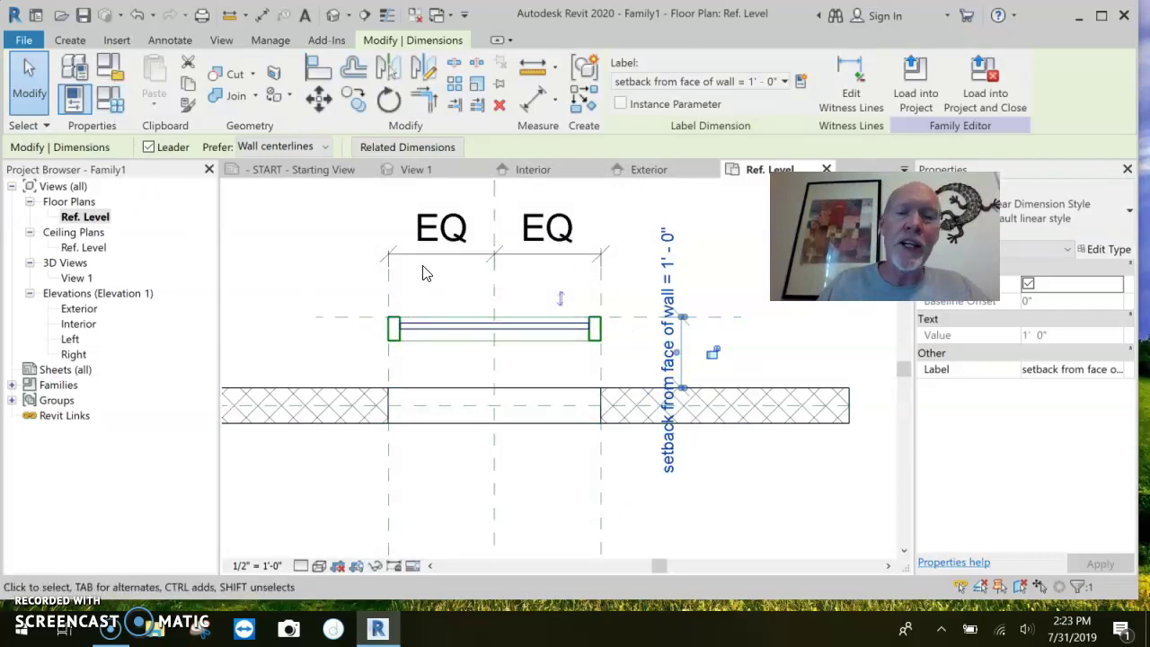
In Family Types, change the setback from face of wall from 1' 0" to 6" and apply it.
{"action": "left_click", "coordinate": [118, 95]}
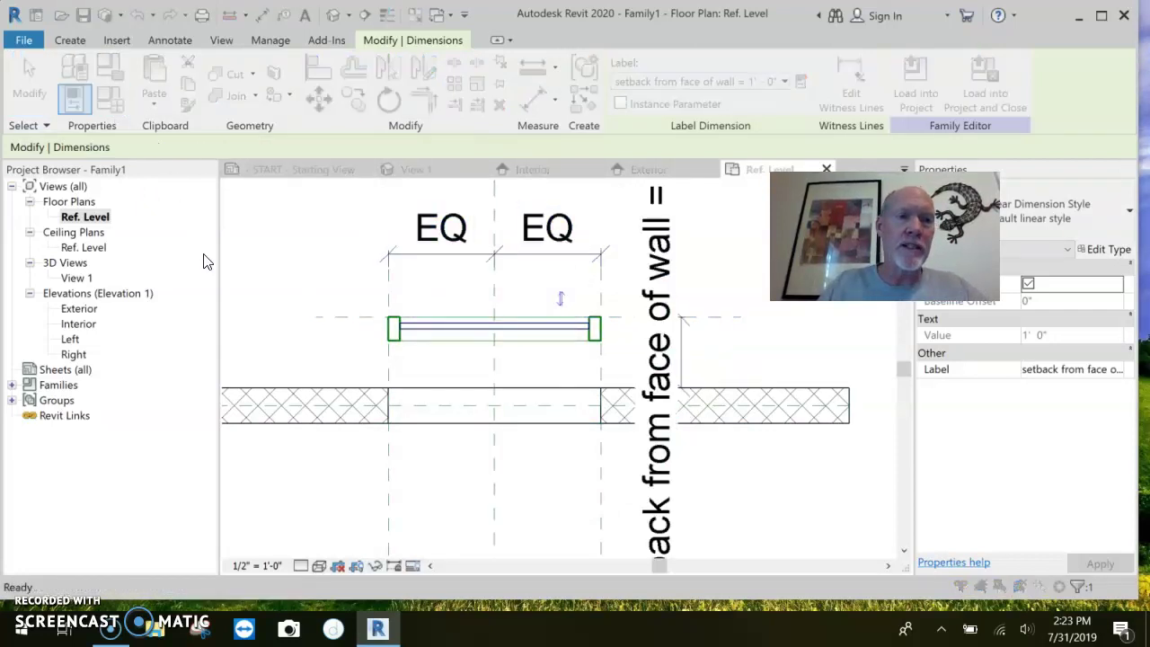
{"action": "left_click", "coordinate": [699, 516]}
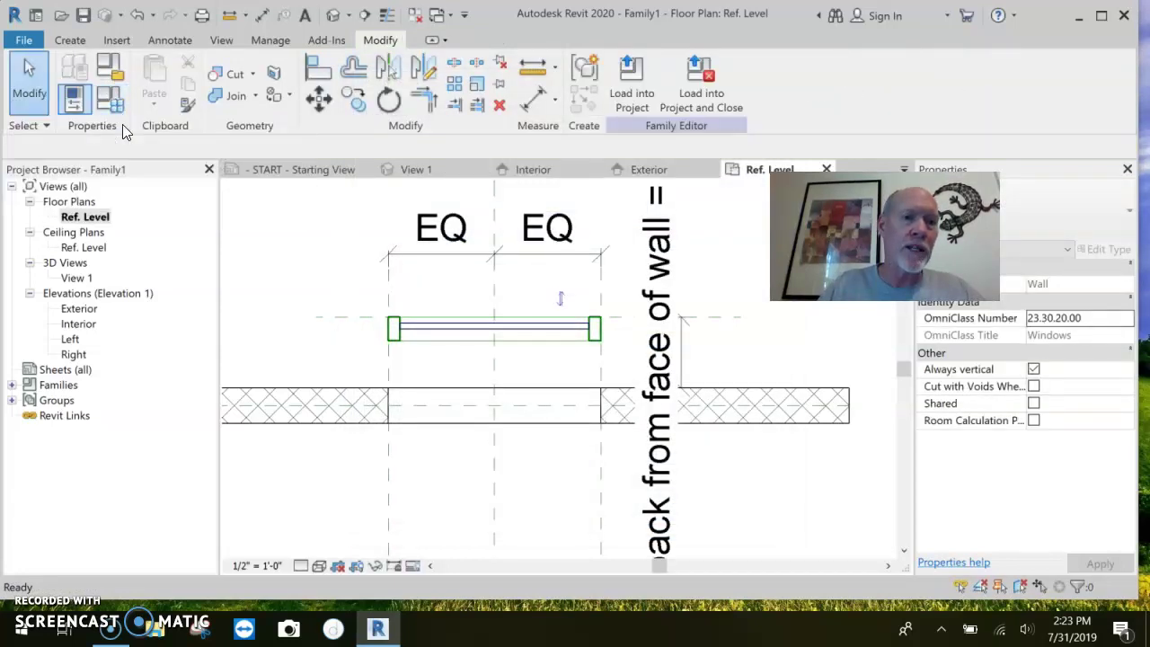
{"action": "left_click", "coordinate": [111, 102]}
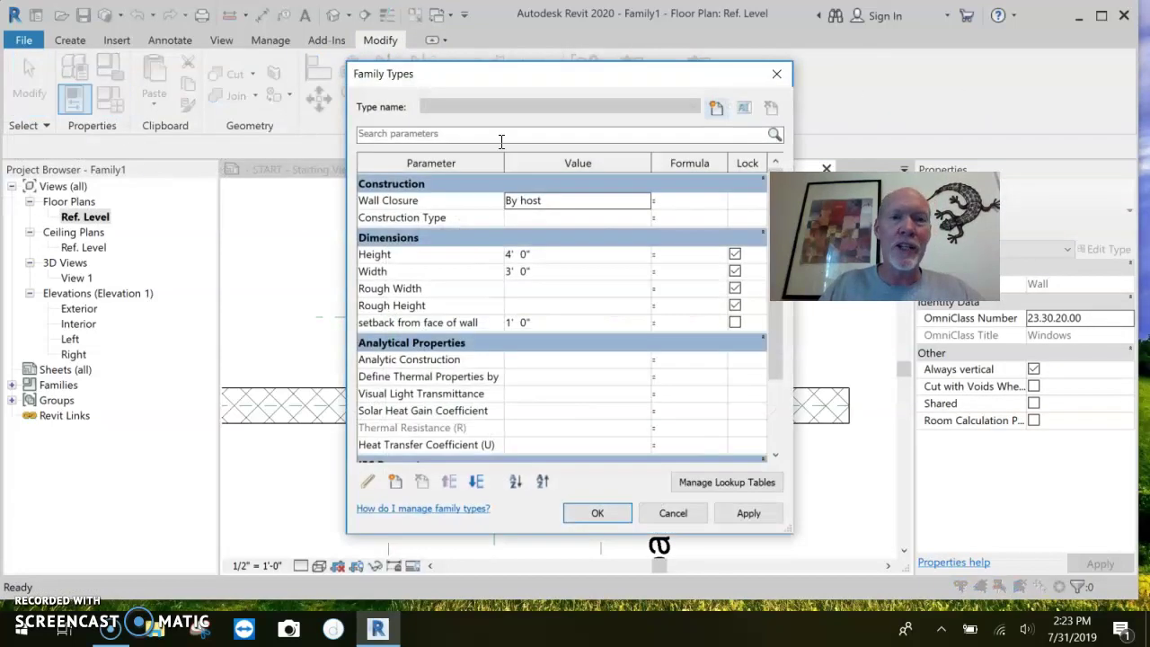
{"action": "left_click_drag", "start_coordinate": [501, 81], "coordinate": [239, 70]}
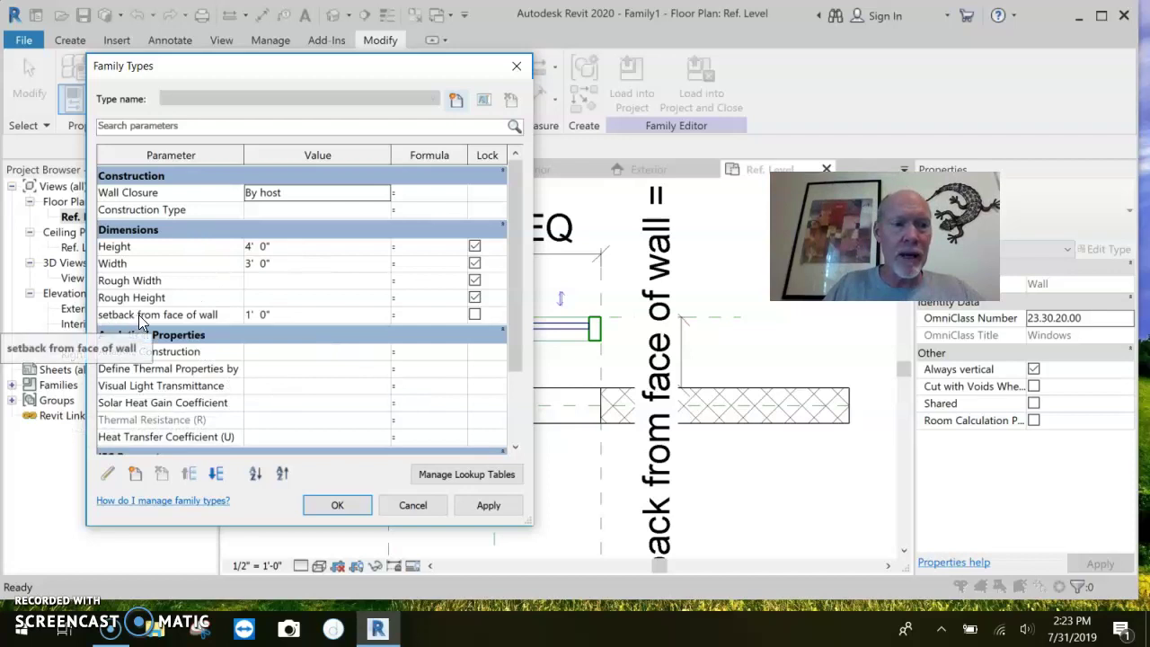
{"action": "left_click", "coordinate": [250, 315]}
{"action": "left_click_drag", "start_coordinate": [271, 314], "coordinate": [227, 312]}
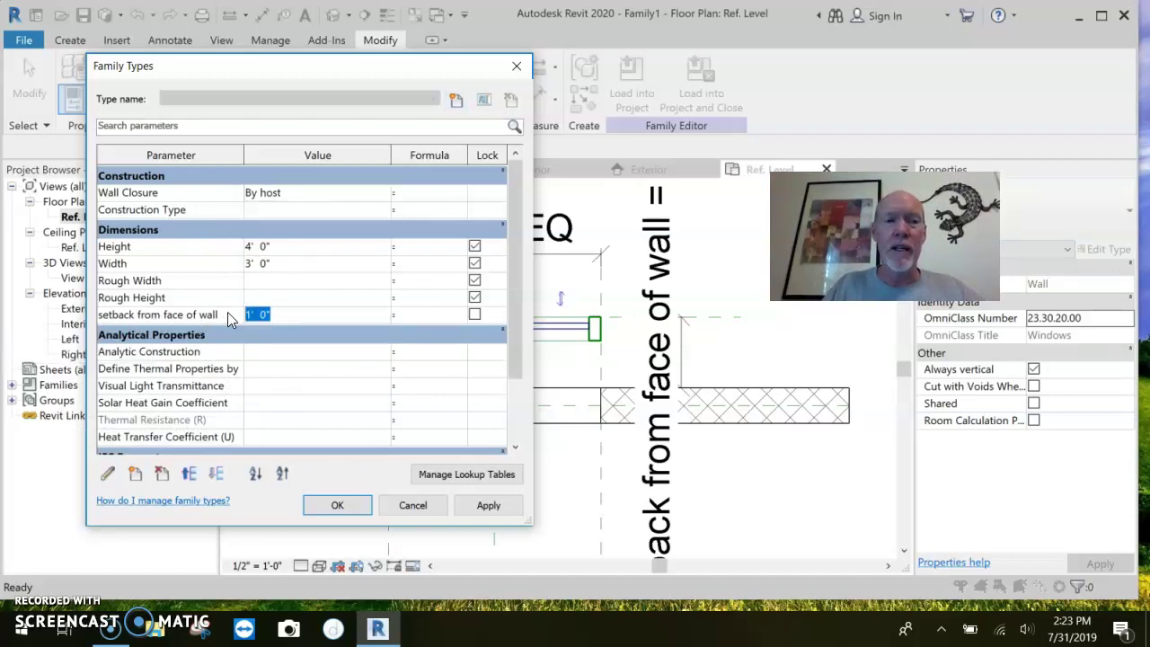
{"action": "type", "text": "6"}
{"action": "left_click", "coordinate": [489, 505]}
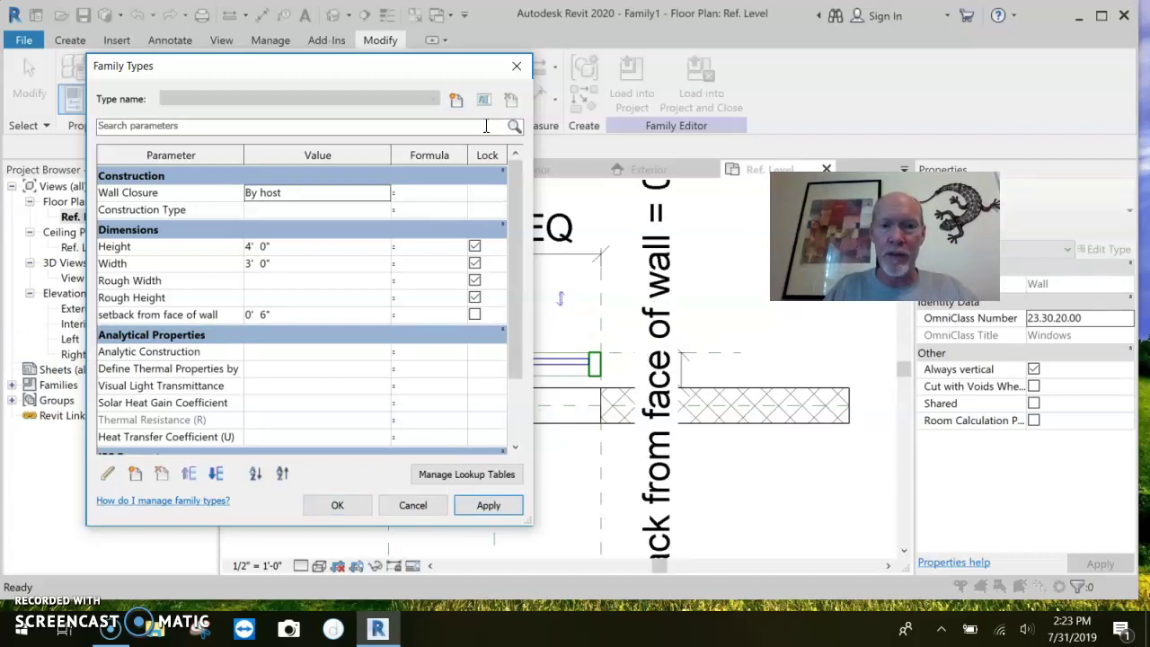
Change the setback from face of wall to 2" and apply, moving the window into the wall.
{"action": "left_click_drag", "start_coordinate": [503, 66], "coordinate": [443, 63]}
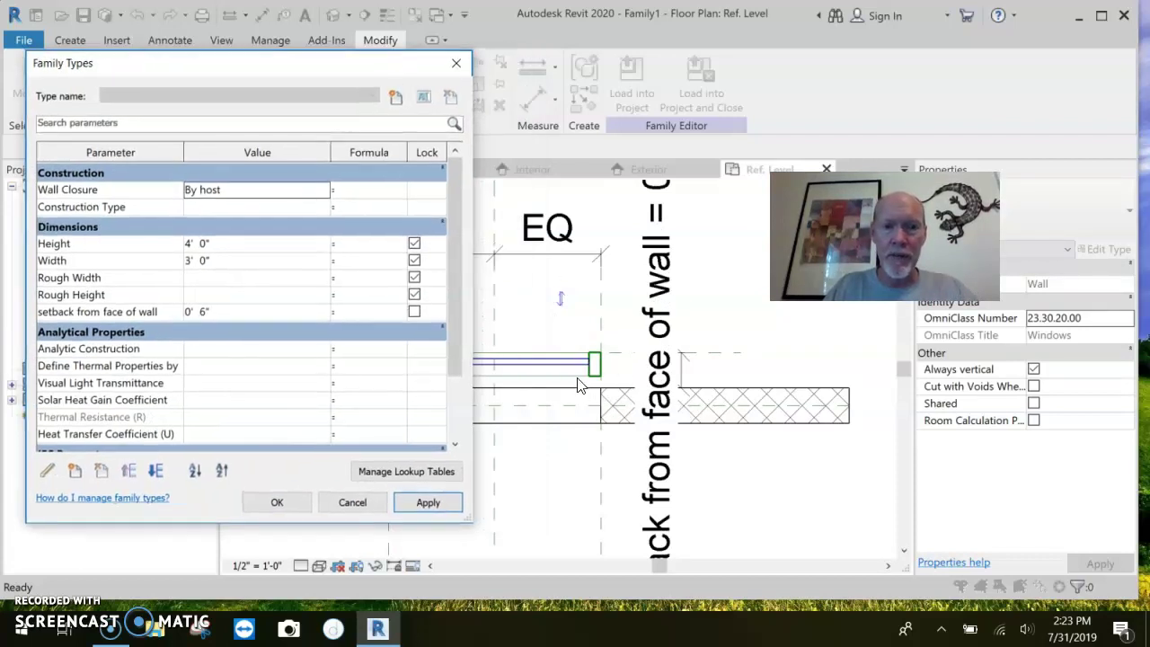
{"action": "left_click", "coordinate": [377, 499]}
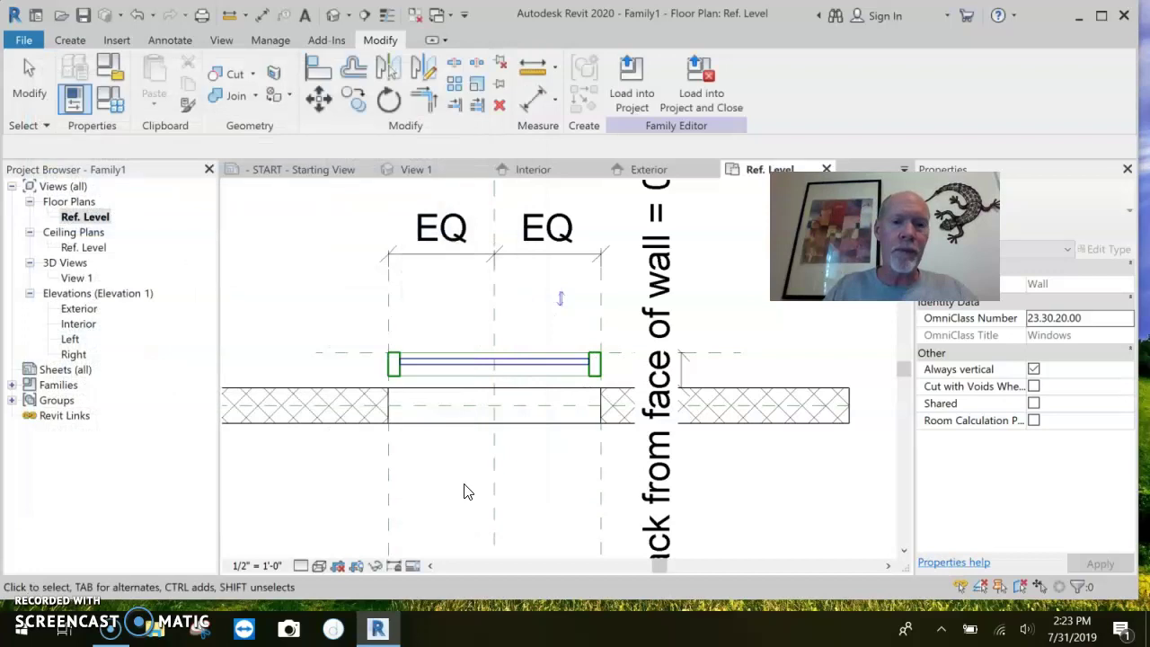
{"action": "middle_click_drag", "start_coordinate": [465, 488], "coordinate": [664, 551]}
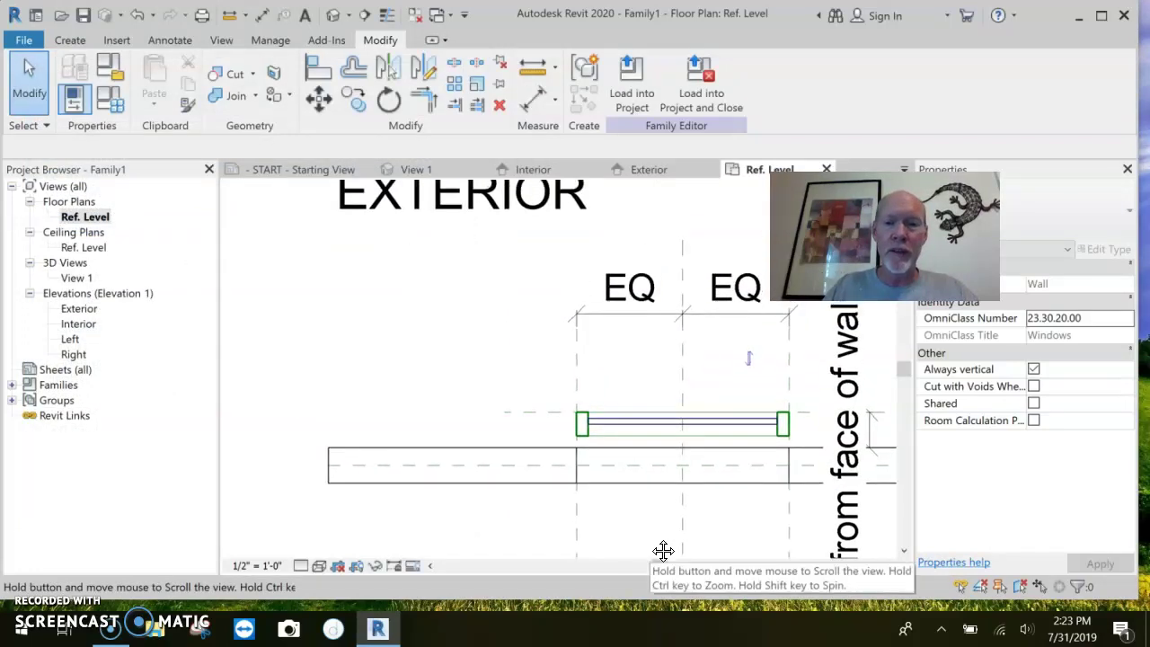
{"action": "left_click", "coordinate": [82, 104]}
{"action": "left_click", "coordinate": [210, 311]}
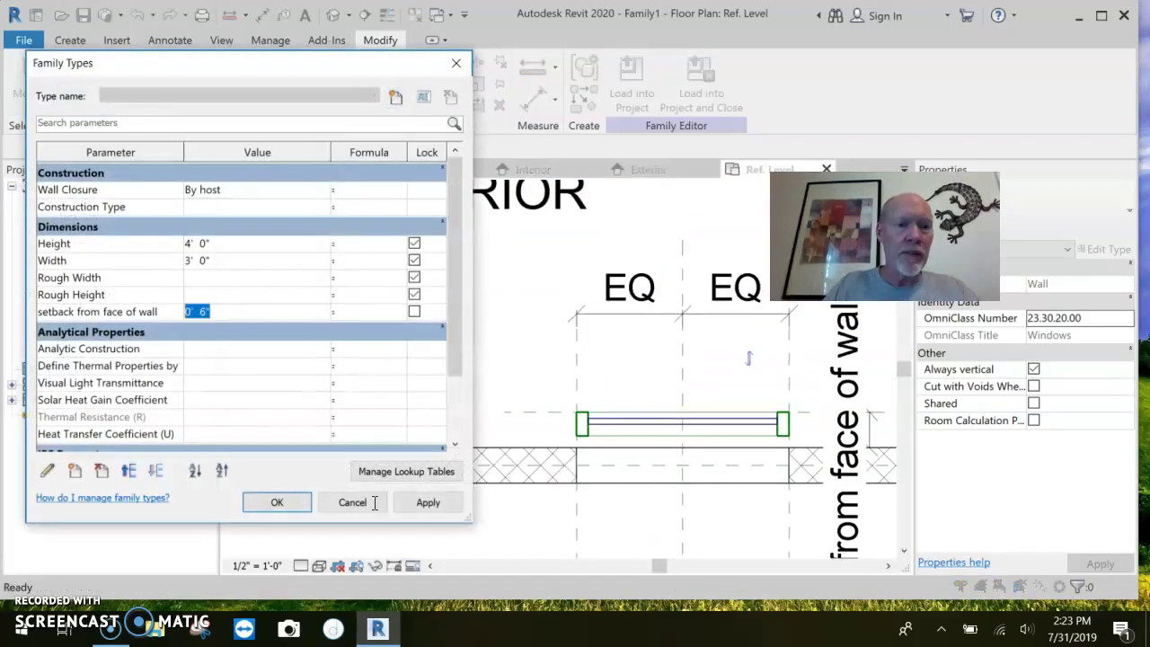
{"action": "type", "text": "2\""}
{"action": "left_click", "coordinate": [428, 502]}
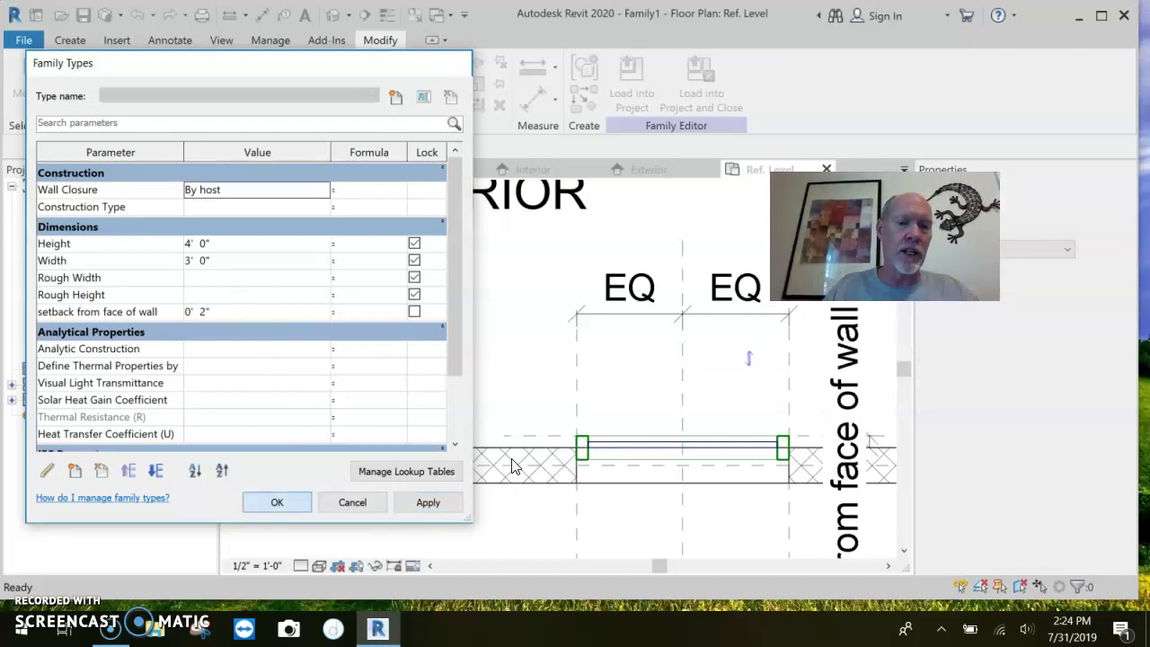
Nudge the window reference plane three steps toward the interior so the setback reads 1' - 2 1/2".
{"action": "left_click", "coordinate": [276, 503]}
{"action": "middle_click_drag", "start_coordinate": [534, 444], "coordinate": [416, 273]}
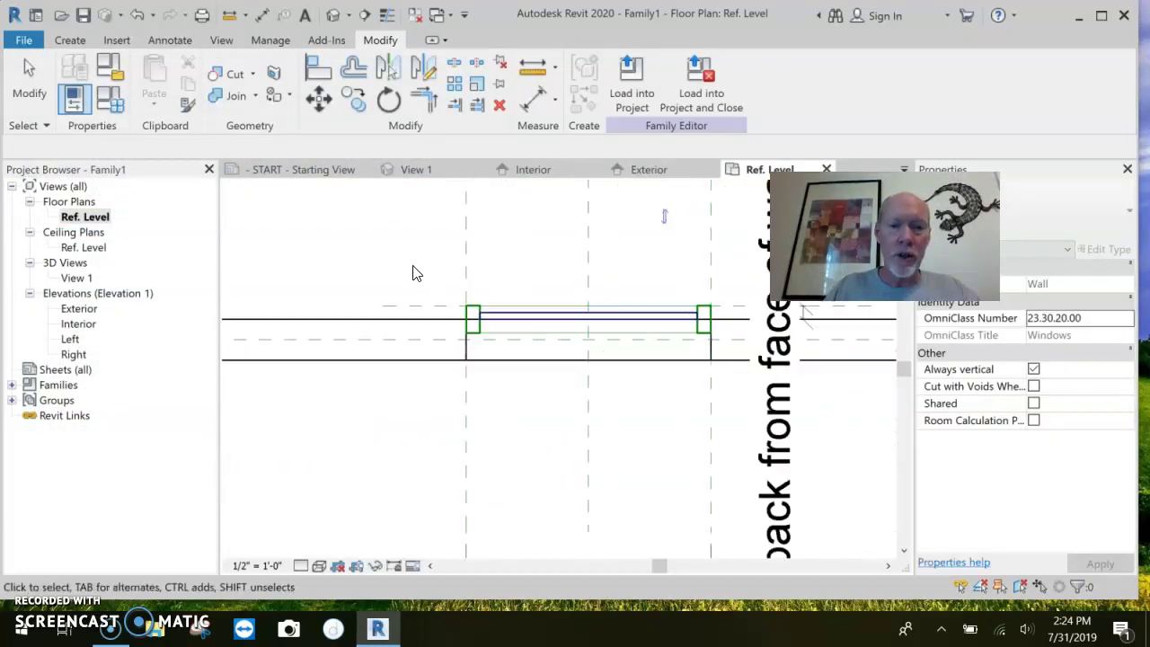
{"action": "left_click", "coordinate": [434, 307]}
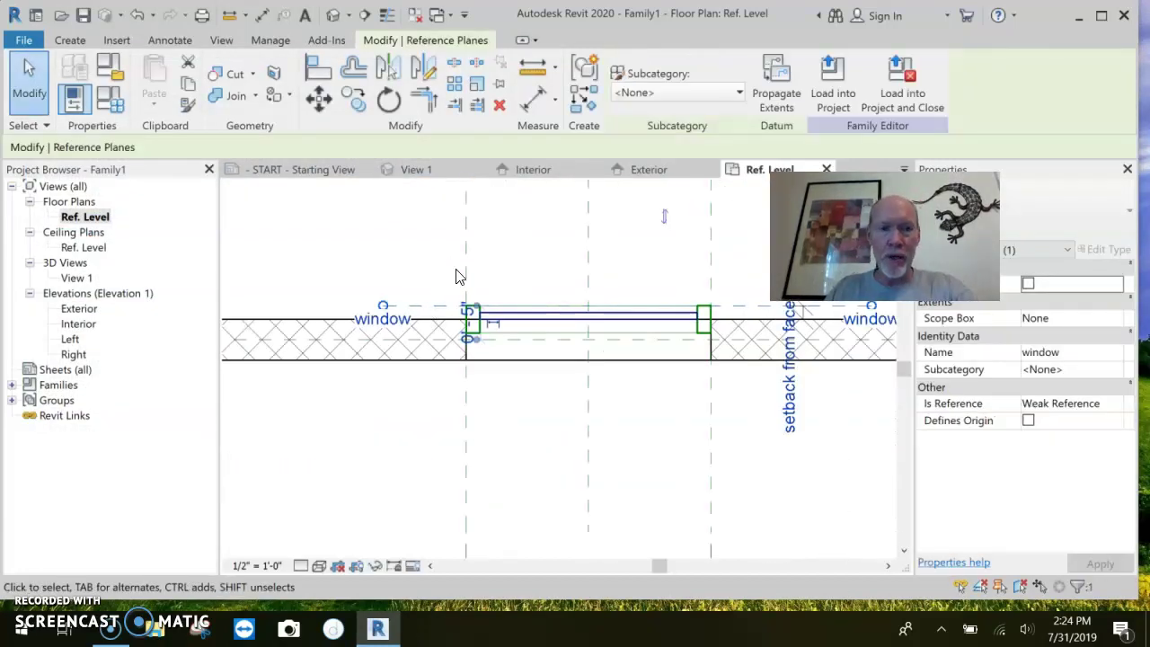
{"action": "key", "text": "Down"}
{"action": "key", "text": "Down"}
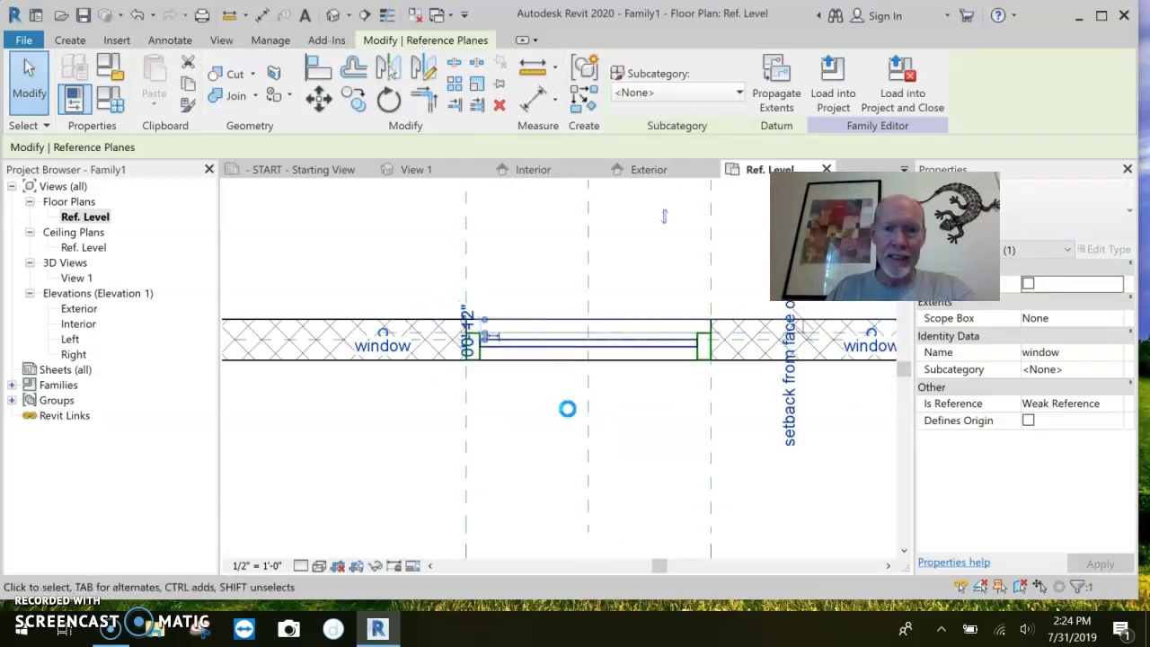
{"action": "key", "text": "Down"}
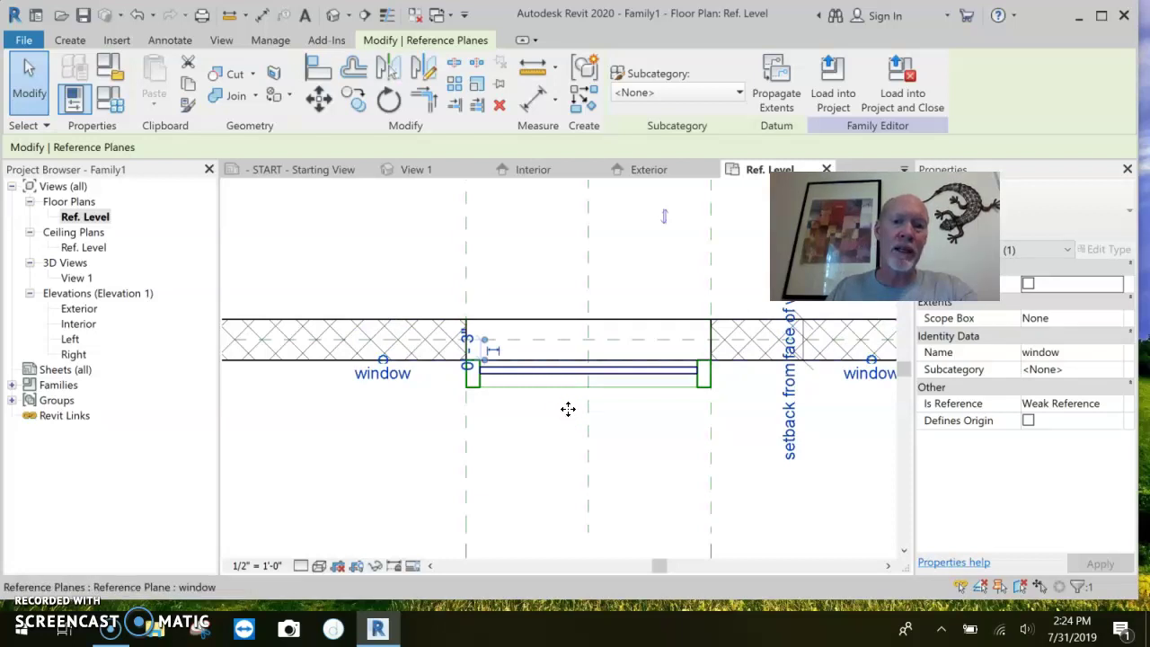
{"action": "key", "text": "Down"}
{"action": "key", "text": "Down"}
{"action": "scroll", "coordinate": [729, 512], "scroll_direction": "down", "scroll_amount": 3}
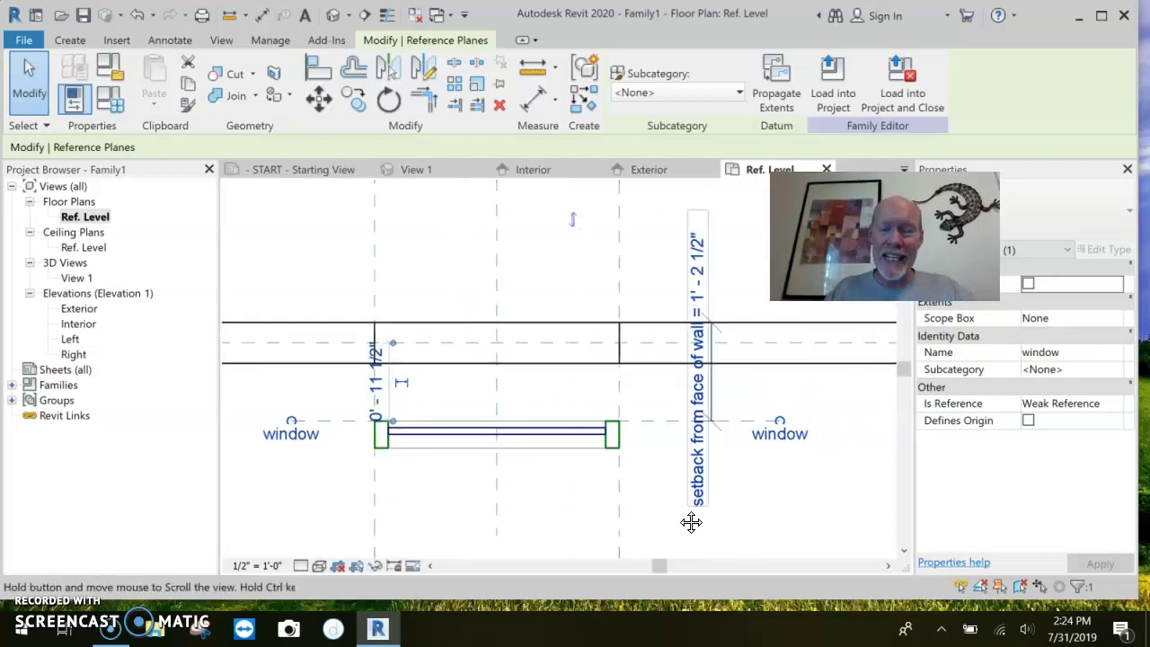
{"action": "key", "text": "Escape"}
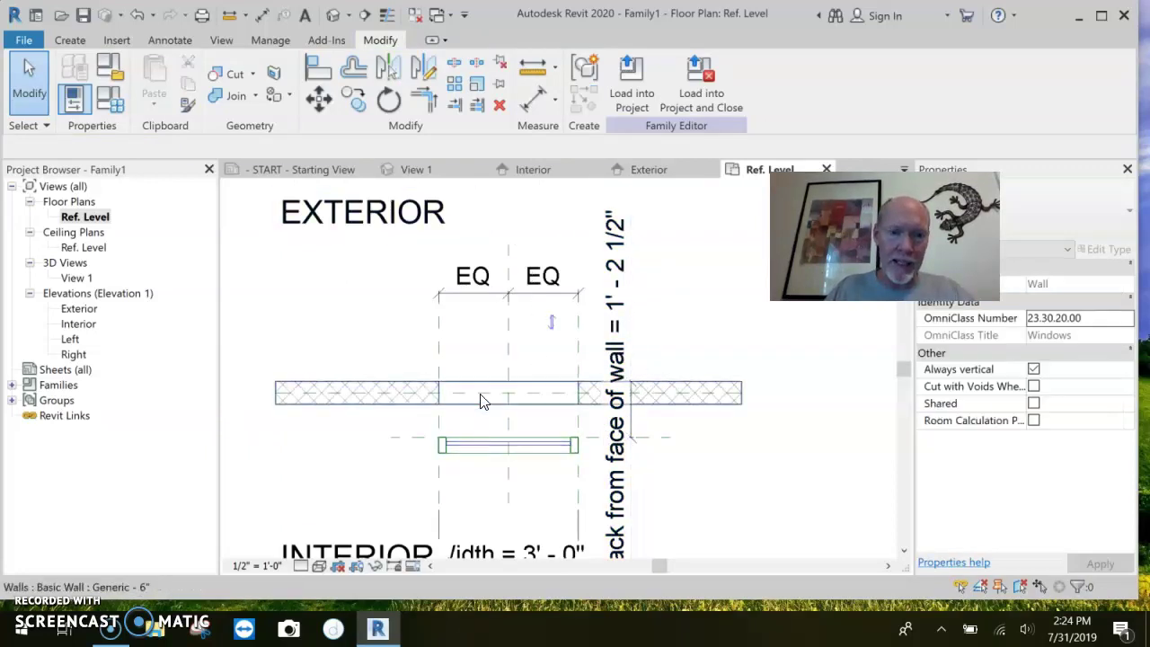
{"action": "left_click", "coordinate": [663, 448]}
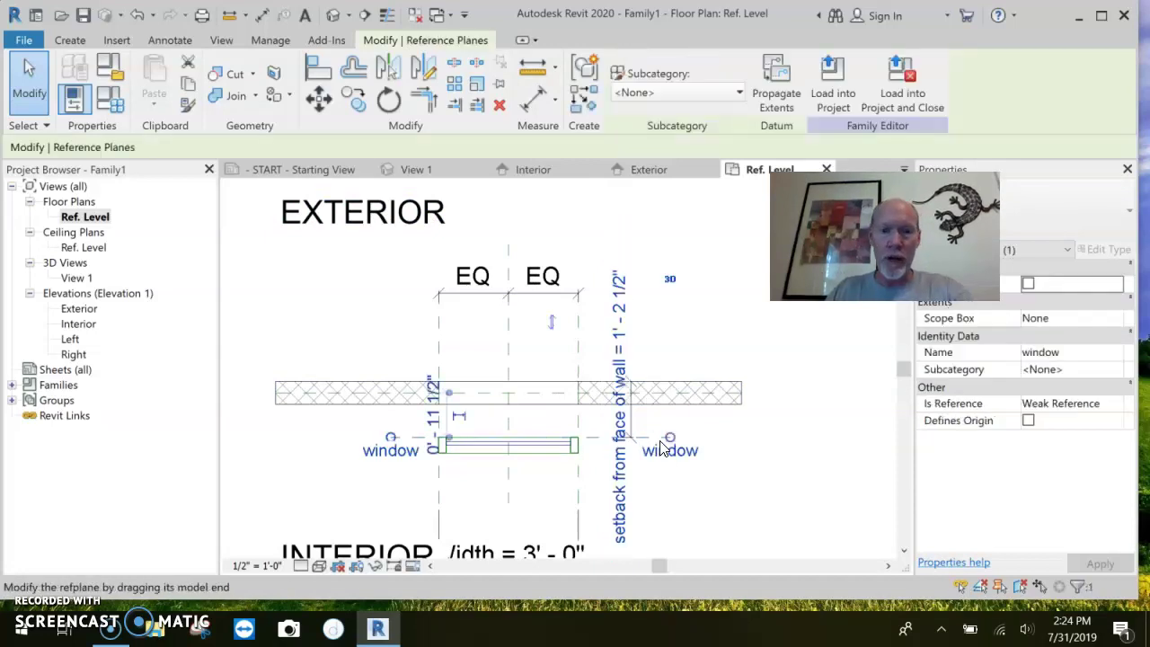
Apply setback values of 6", then 8", then 2", and accept the Family Types values.
{"action": "left_click", "coordinate": [805, 506]}
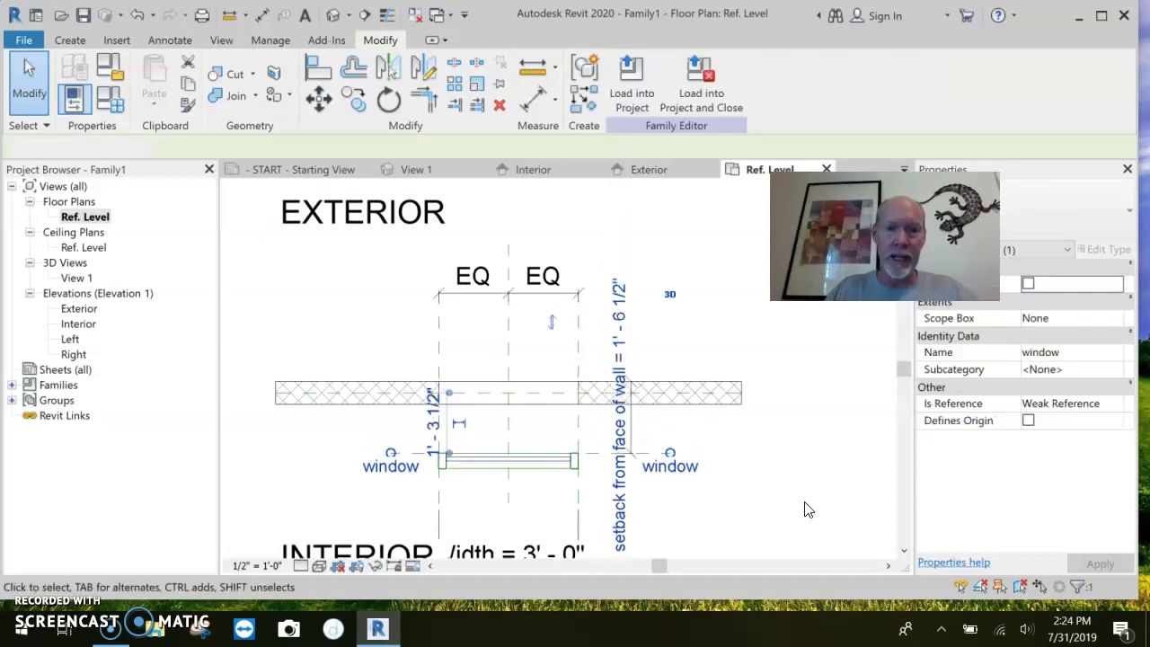
{"action": "left_click", "coordinate": [109, 98]}
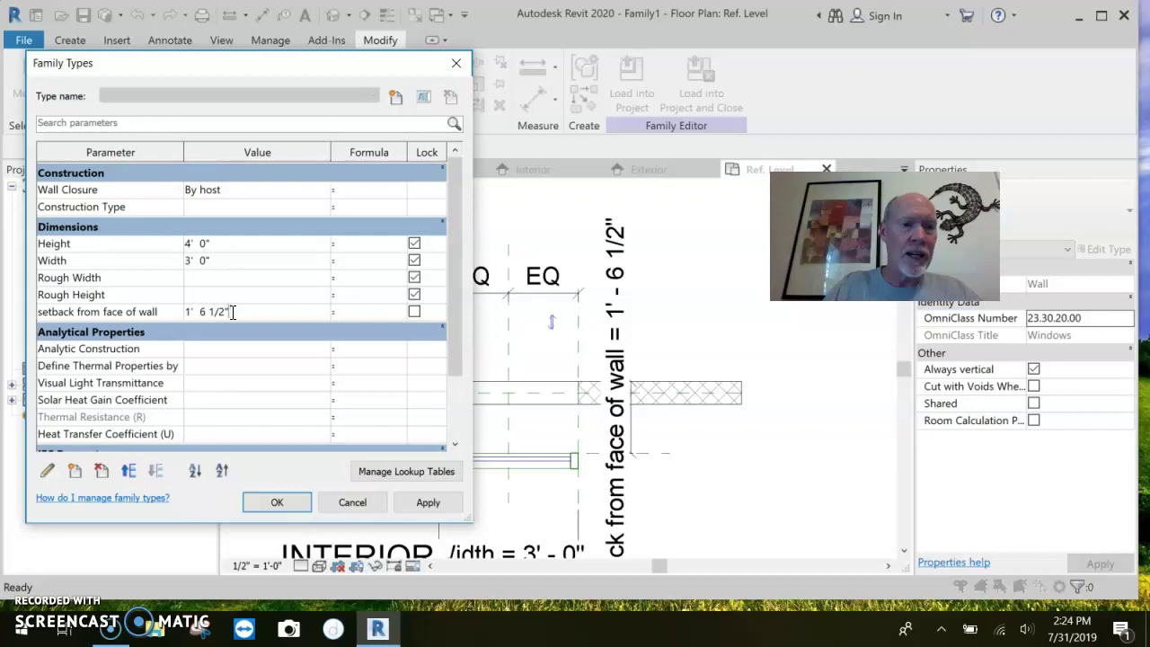
{"action": "left_click_drag", "start_coordinate": [232, 312], "coordinate": [124, 311]}
{"action": "type", "text": "6\""}
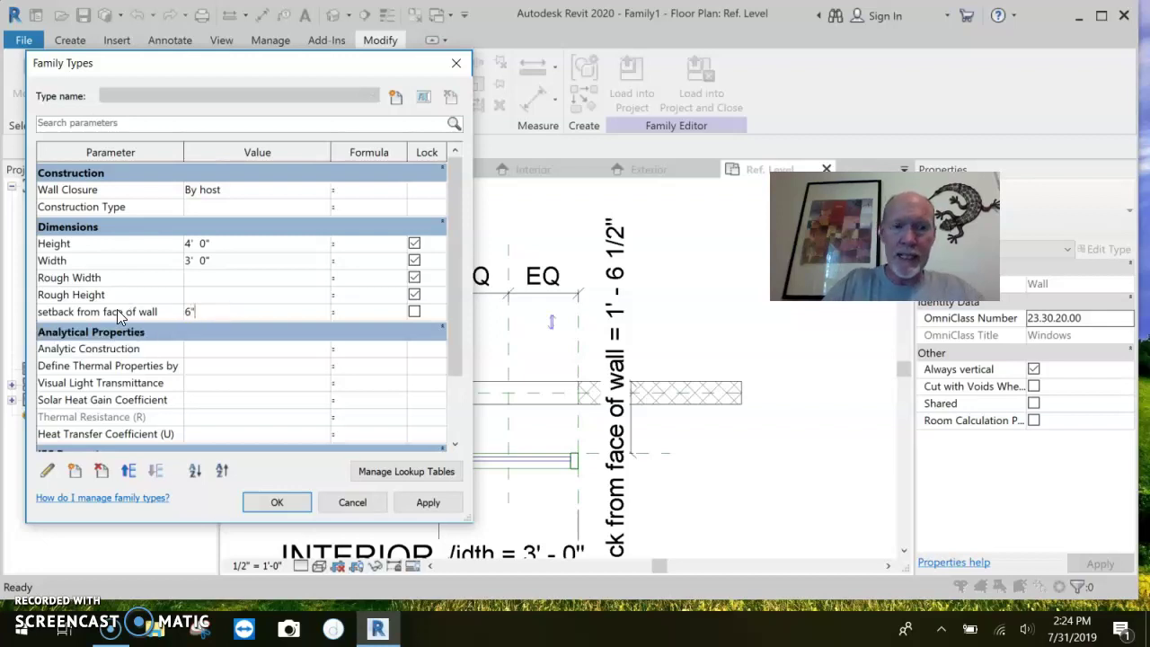
{"action": "left_click", "coordinate": [428, 502]}
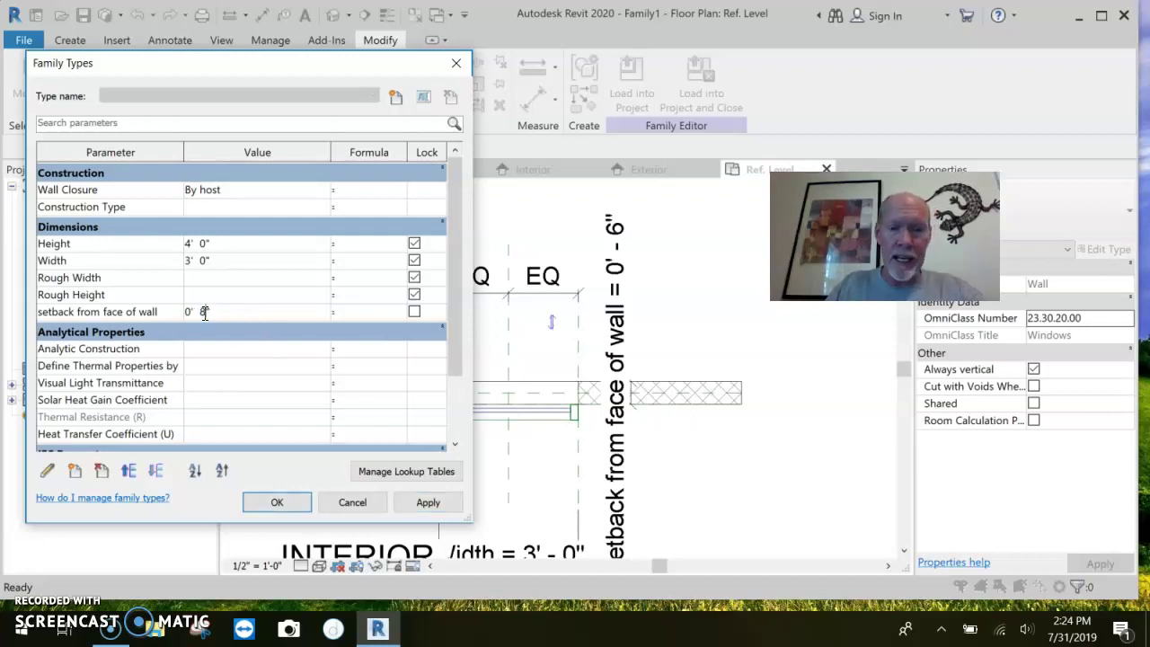
{"action": "left_click", "coordinate": [428, 502]}
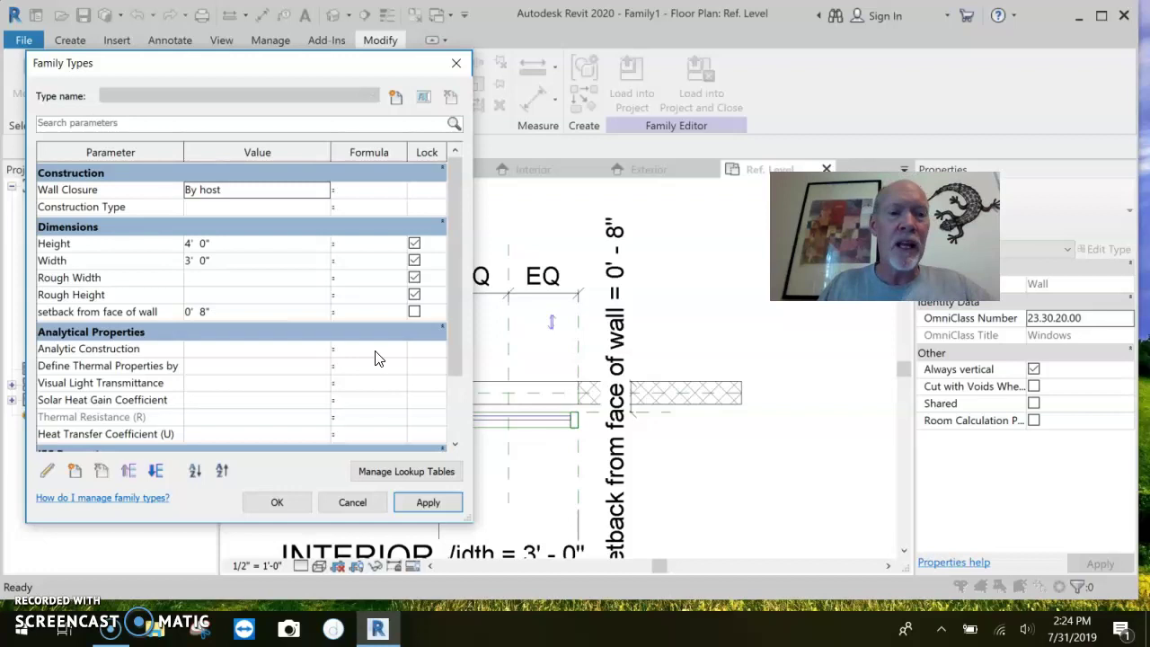
{"action": "left_click", "coordinate": [207, 311]}
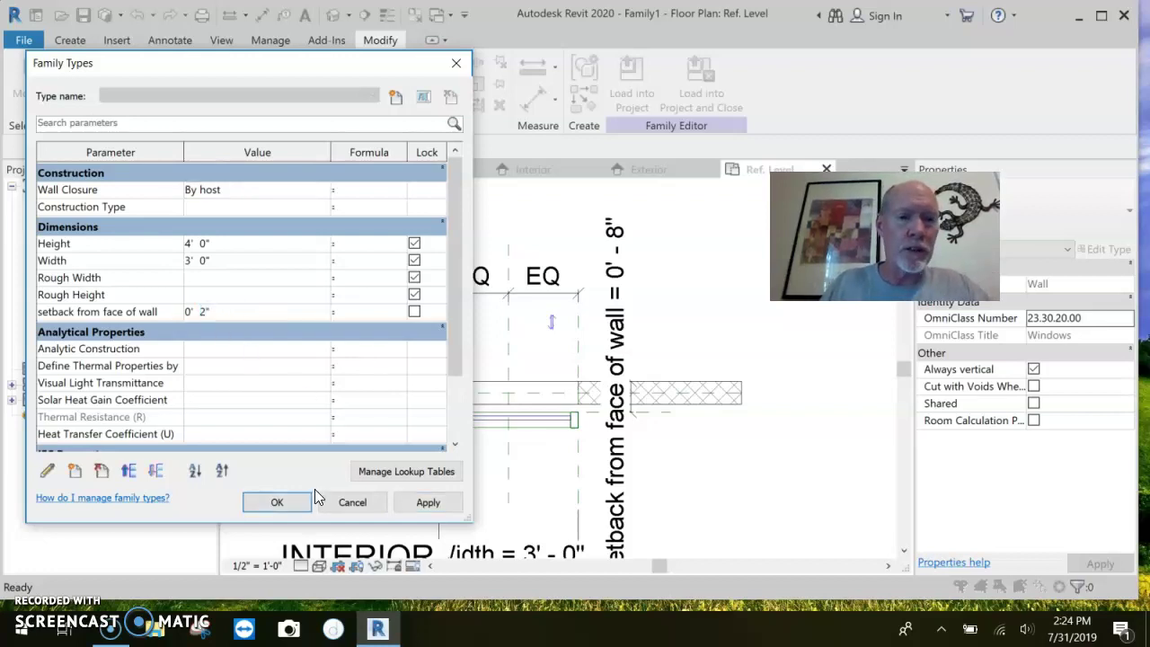
{"action": "left_click", "coordinate": [423, 503]}
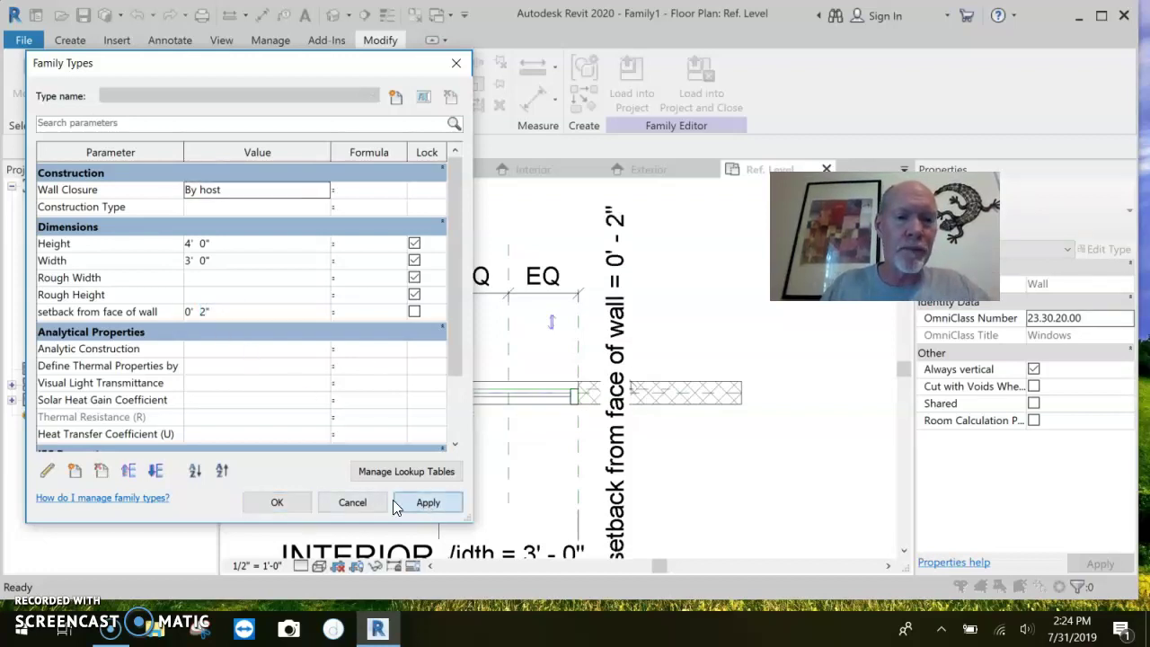
{"action": "left_click", "coordinate": [278, 503]}
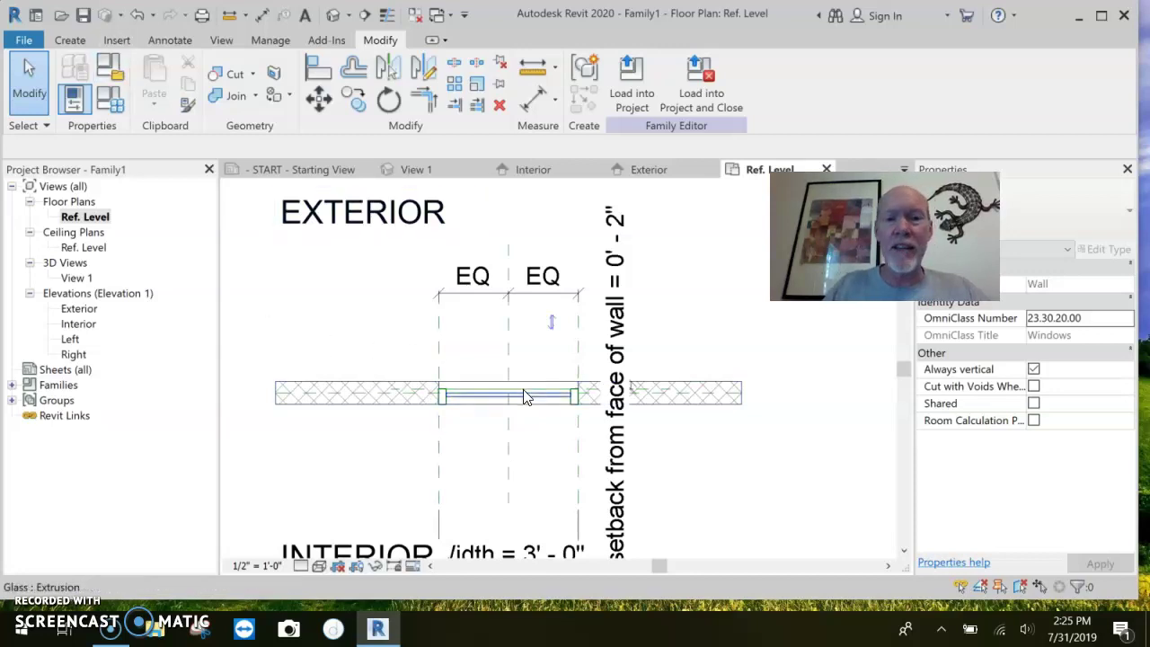
Save the family to the Desktop as 'window with setback.rfa'.
{"action": "key", "text": "ctrl+s"}
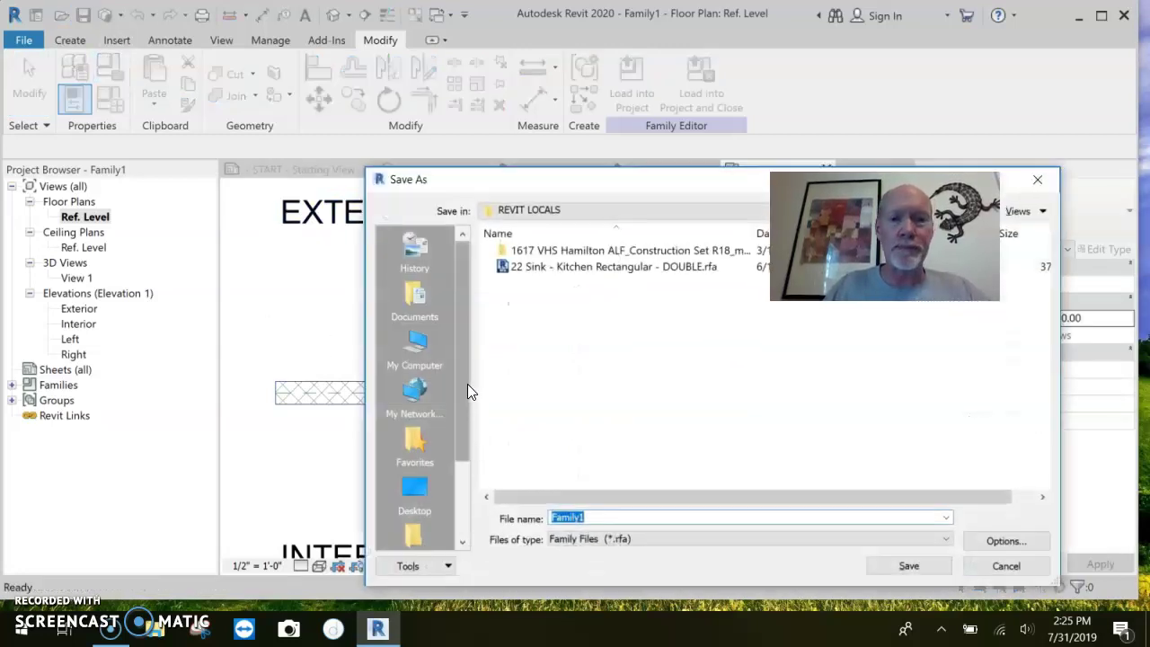
{"action": "left_click_drag", "start_coordinate": [618, 180], "coordinate": [530, 170]}
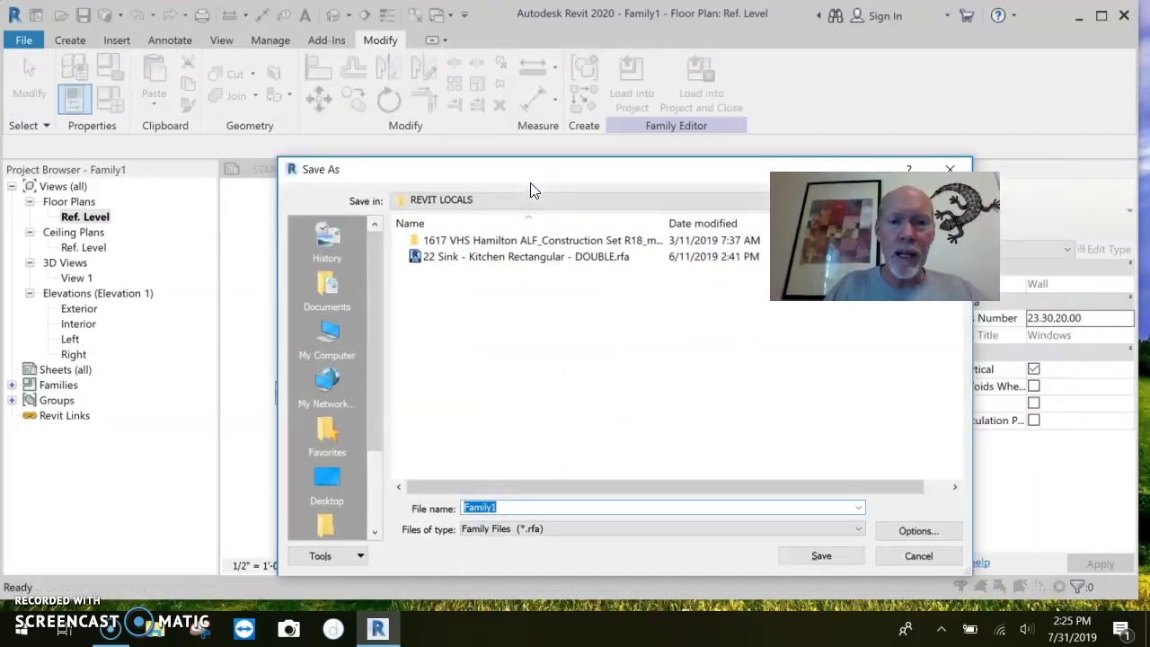
{"action": "left_click", "coordinate": [327, 481]}
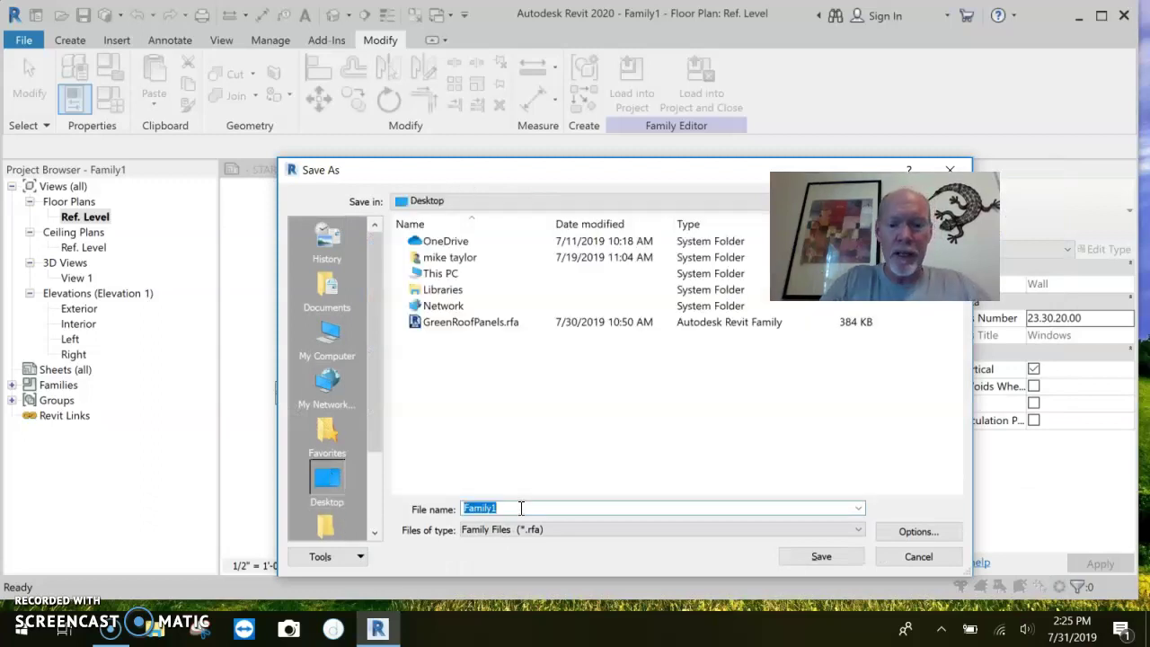
{"action": "type", "text": "window with setback"}
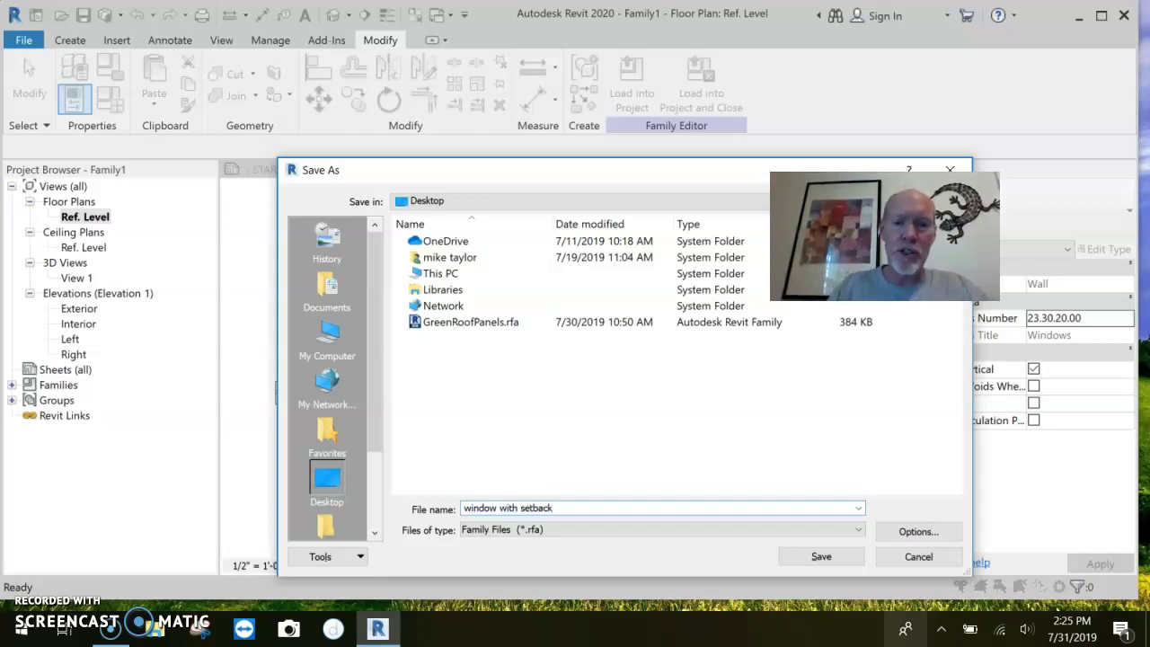
{"action": "left_click", "coordinate": [821, 556]}
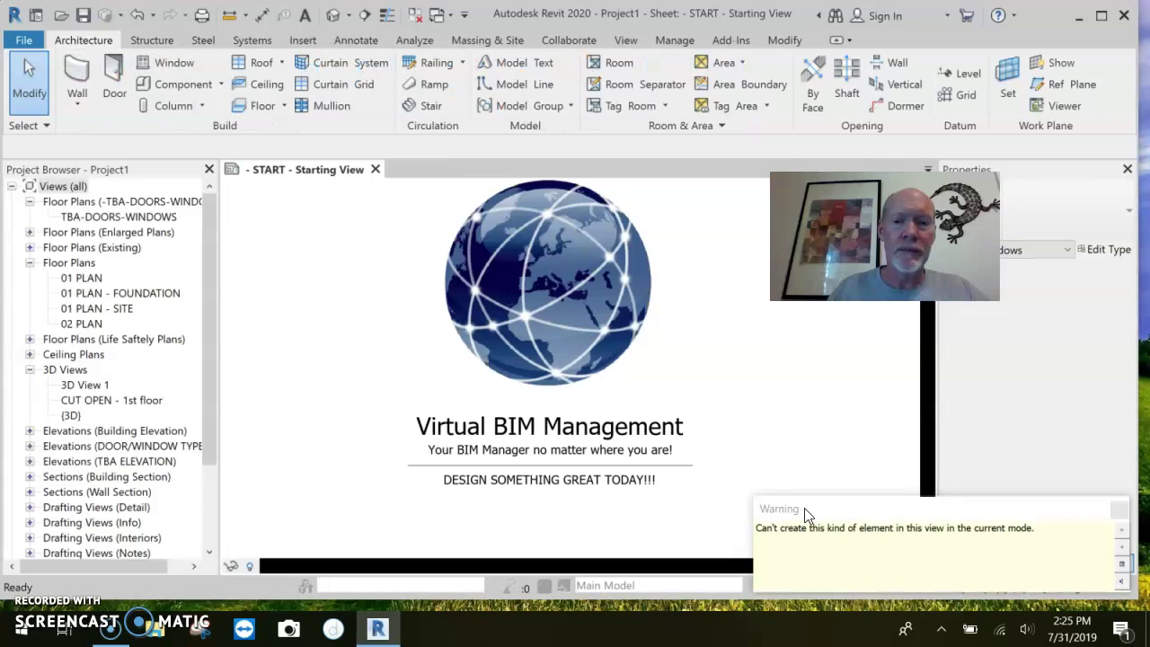
Dismiss the warning and open the 01 PLAN floor plan.
{"action": "left_click", "coordinate": [1118, 511]}
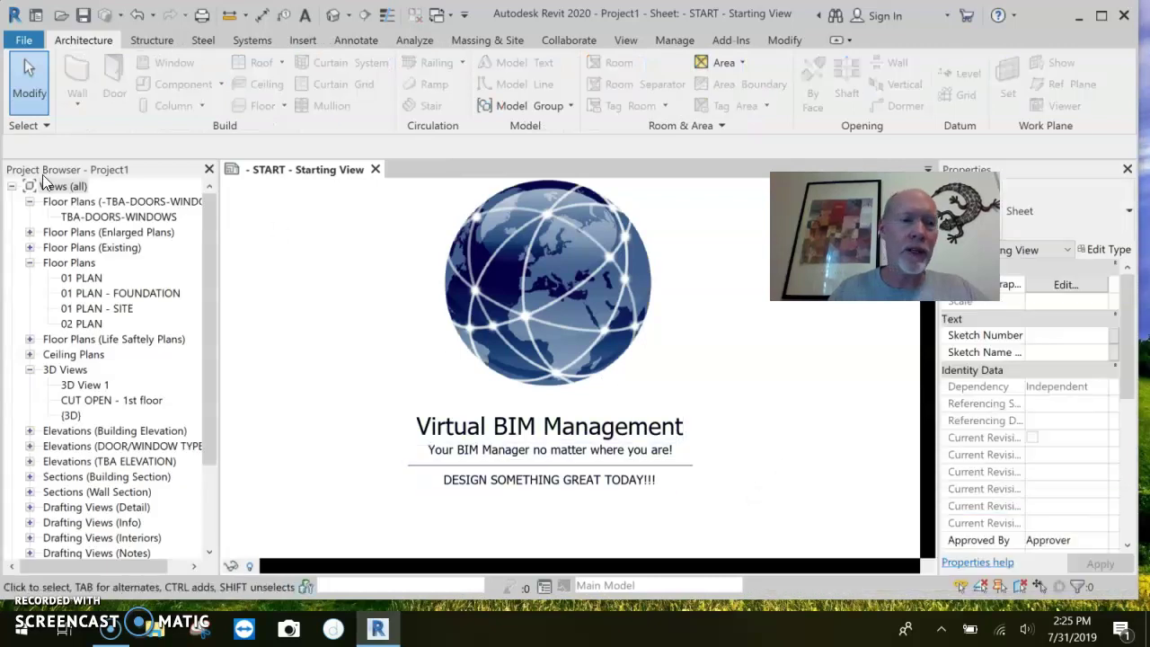
{"action": "double_click", "coordinate": [90, 279]}
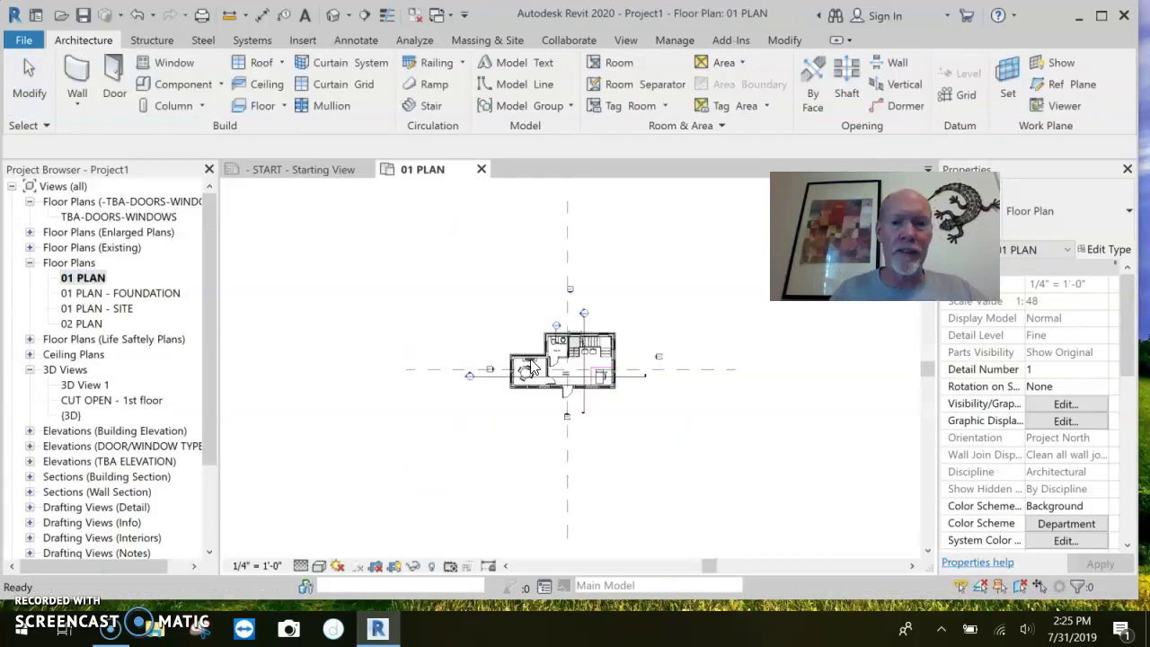
{"action": "scroll", "coordinate": [524, 380], "scroll_direction": "up", "scroll_amount": 10}
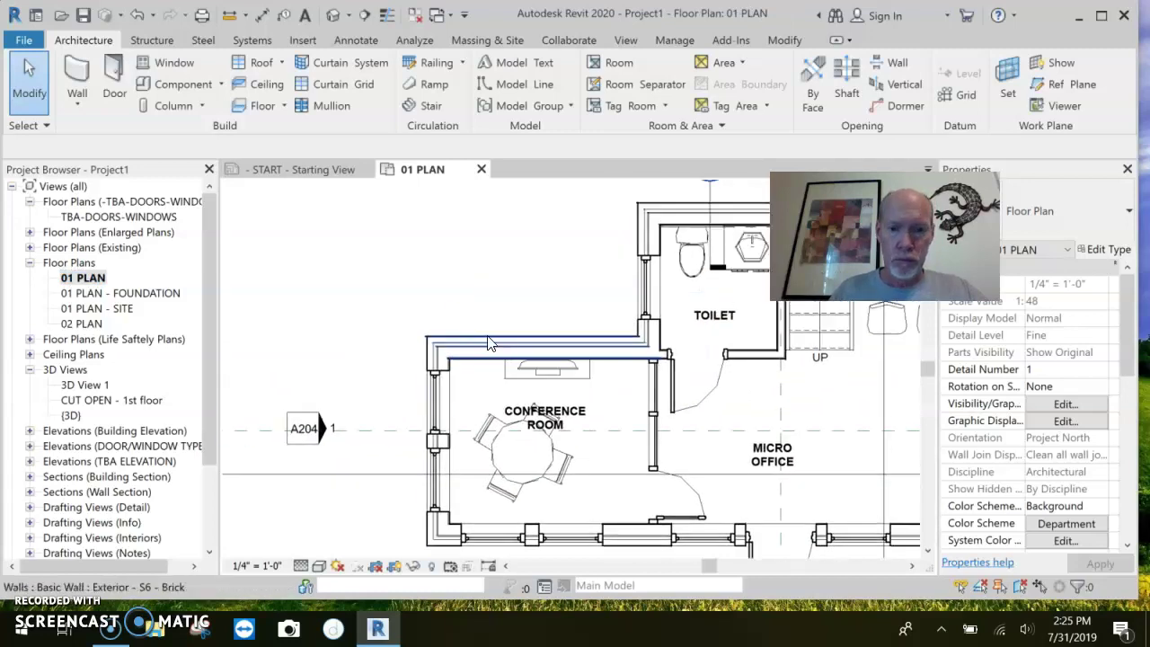
Move the A204 elevation tag left, outside the conference room's west wall.
{"action": "left_click", "coordinate": [435, 365]}
{"action": "middle_click_drag", "start_coordinate": [435, 365], "coordinate": [620, 320]}
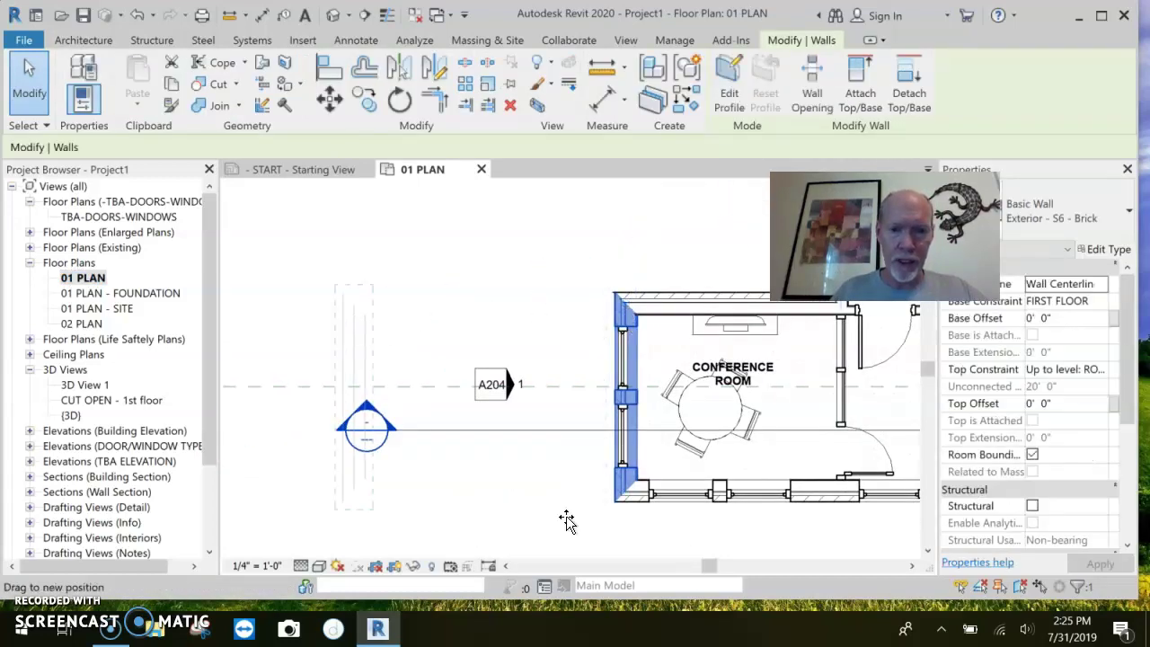
{"action": "key", "text": "Escape"}
{"action": "key", "text": "Escape"}
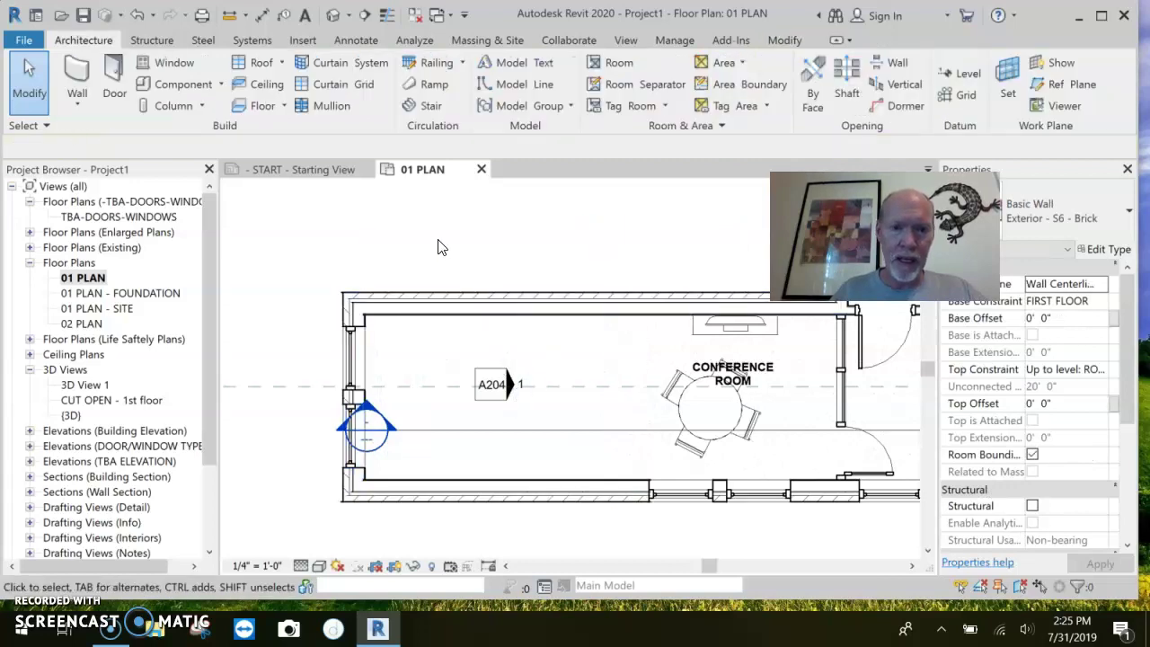
{"action": "left_click_drag", "start_coordinate": [538, 436], "coordinate": [290, 399]}
{"action": "left_click", "coordinate": [553, 377]}
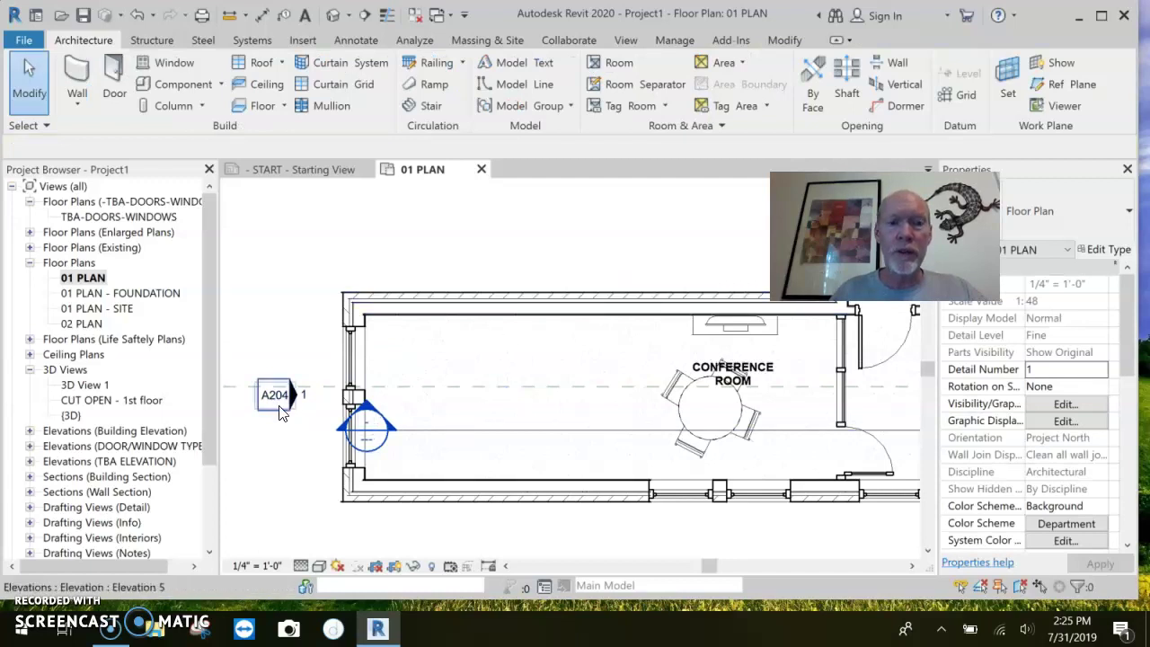
{"action": "middle_click_drag", "start_coordinate": [273, 394], "coordinate": [328, 310]}
{"action": "scroll", "coordinate": [501, 431], "scroll_direction": "up", "scroll_amount": 2}
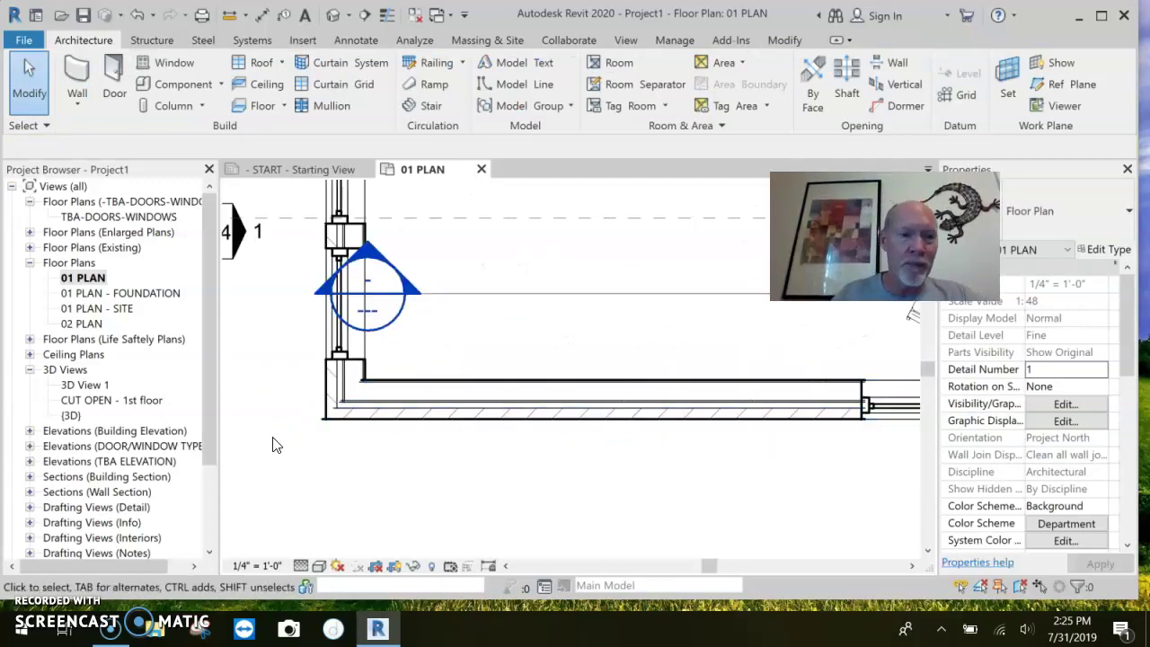
Drag the window with setback type from Families > Windows in the Project Browser into the plan.
{"action": "left_click_drag", "start_coordinate": [207, 353], "coordinate": [206, 472]}
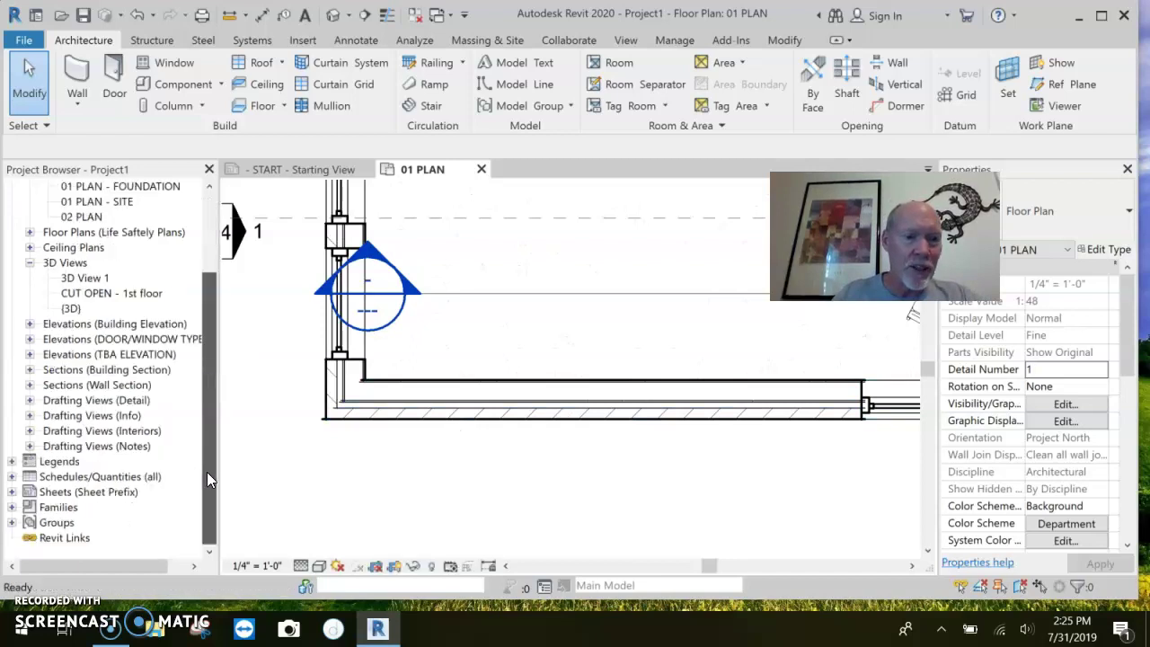
{"action": "left_click", "coordinate": [12, 507]}
{"action": "left_click_drag", "start_coordinate": [204, 393], "coordinate": [208, 514]}
{"action": "left_click", "coordinate": [29, 508]}
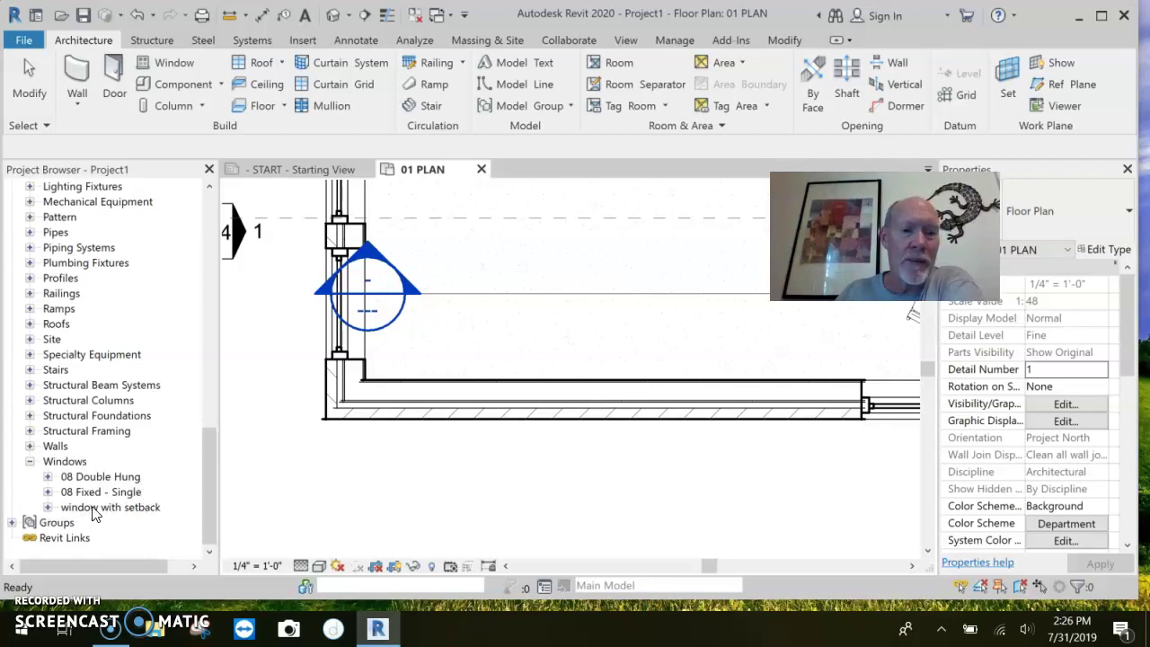
{"action": "left_click", "coordinate": [48, 507]}
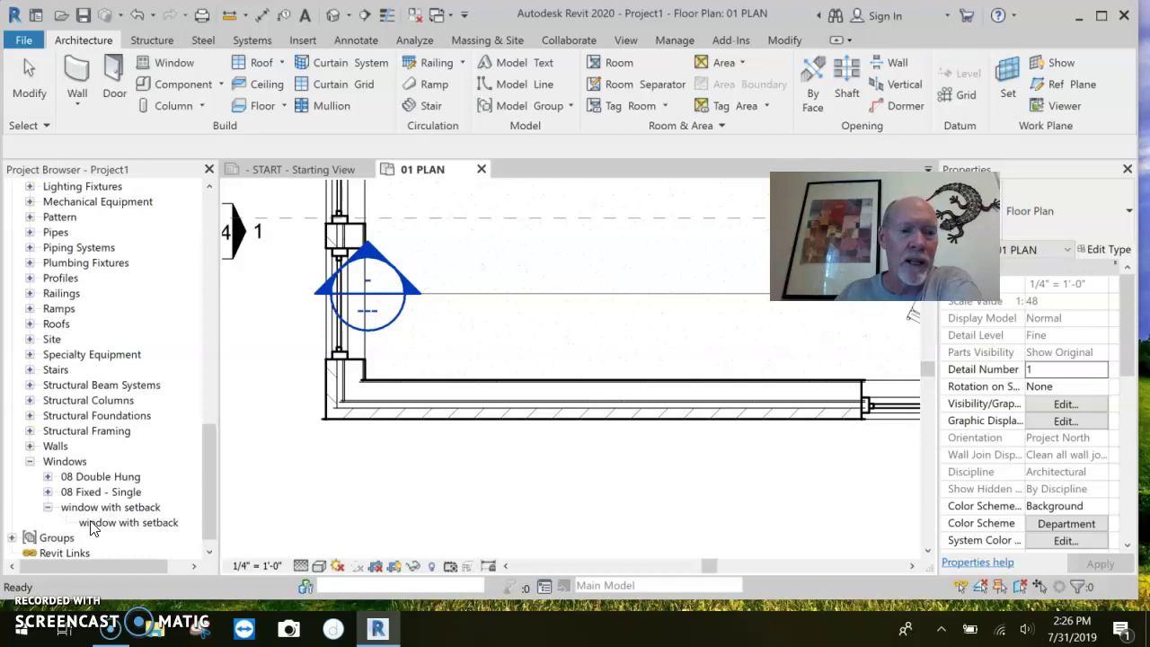
{"action": "left_click_drag", "start_coordinate": [126, 530], "coordinate": [557, 422]}
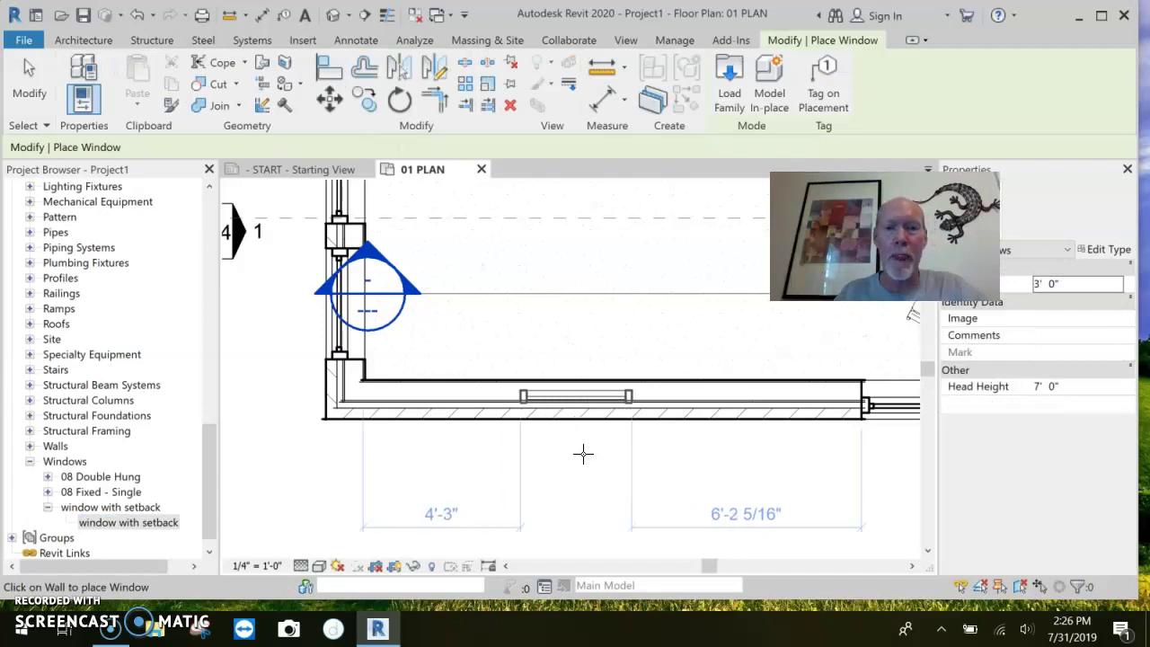
Place a window with setback in the lower wall of 01 PLAN.
{"action": "left_click", "coordinate": [582, 449]}
{"action": "key", "text": "Escape"}
{"action": "key", "text": "Escape"}
{"action": "scroll", "coordinate": [593, 413], "scroll_direction": "up", "scroll_amount": 2}
{"action": "left_click", "coordinate": [585, 420]}
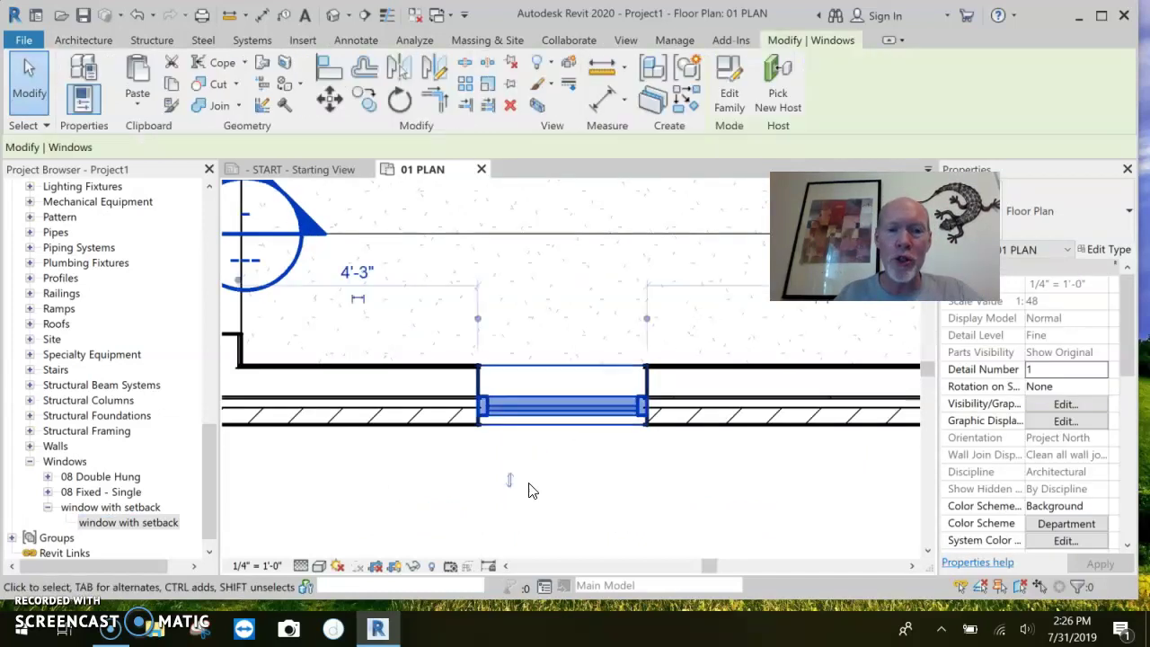
{"action": "scroll", "coordinate": [508, 437], "scroll_direction": "down", "scroll_amount": 1}
{"action": "left_click", "coordinate": [506, 435]}
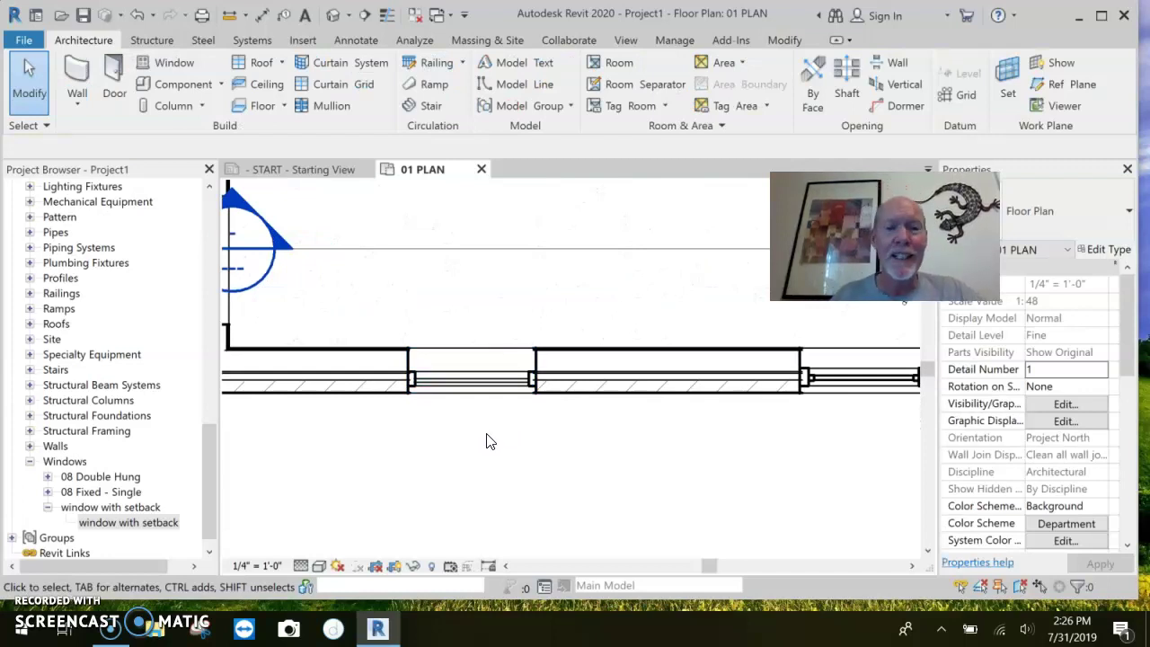
Copy the window 3'-7" to the right with CO, then nudge both windows left.
{"action": "left_click", "coordinate": [472, 377]}
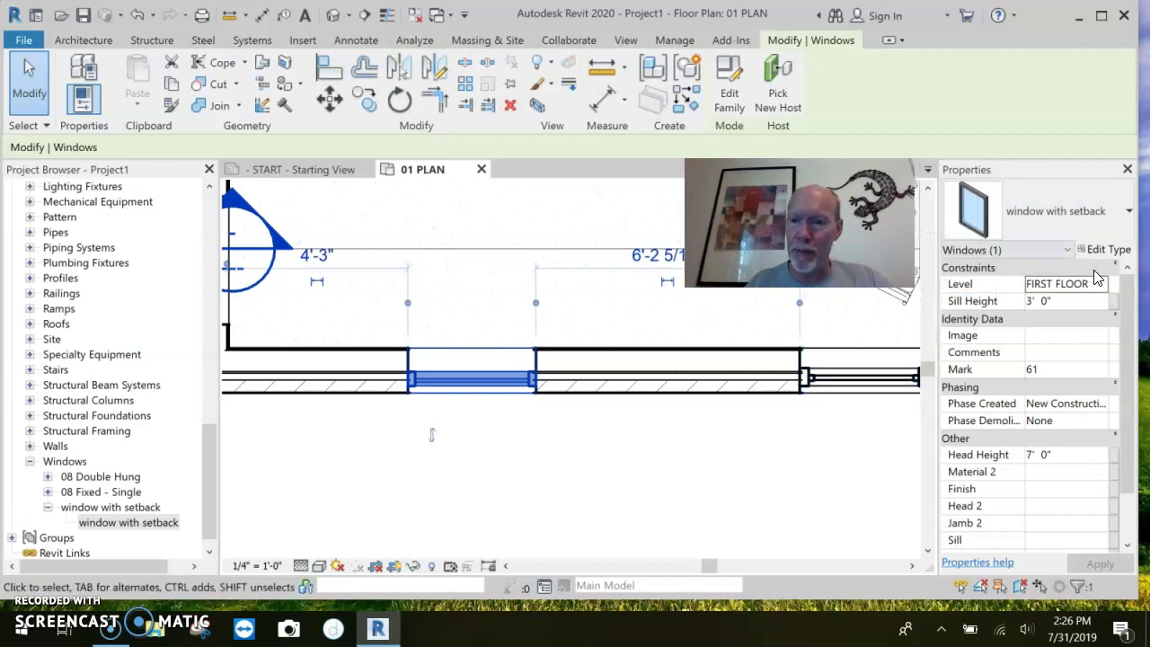
{"action": "key", "text": "c"}
{"action": "key", "text": "o"}
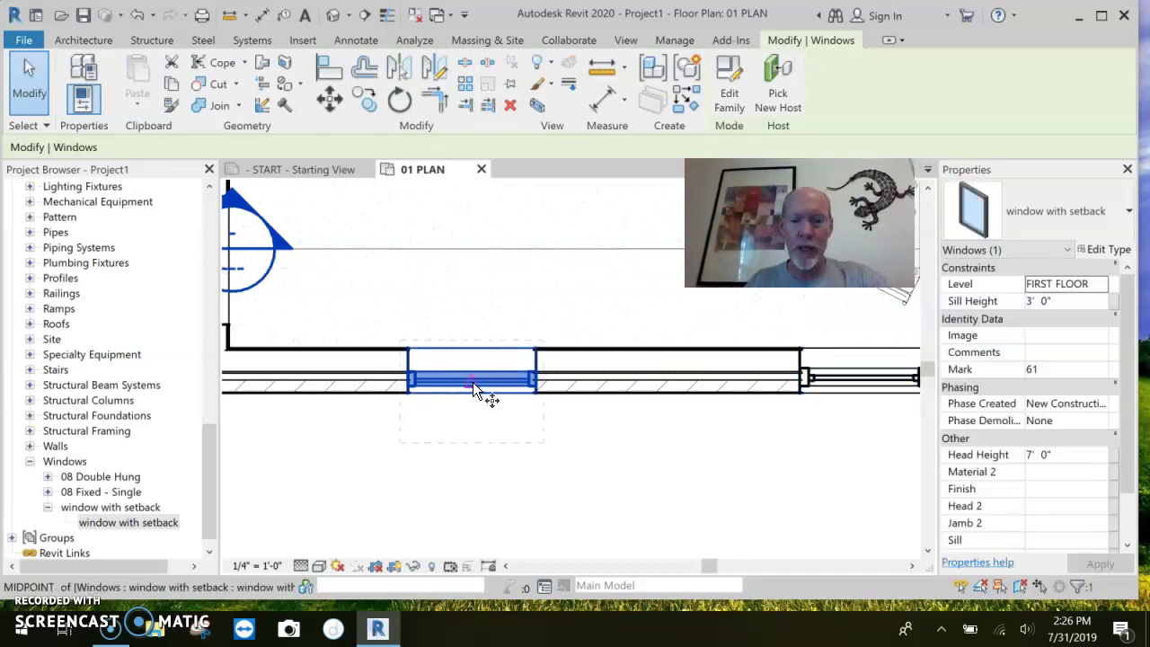
{"action": "left_click", "coordinate": [469, 432]}
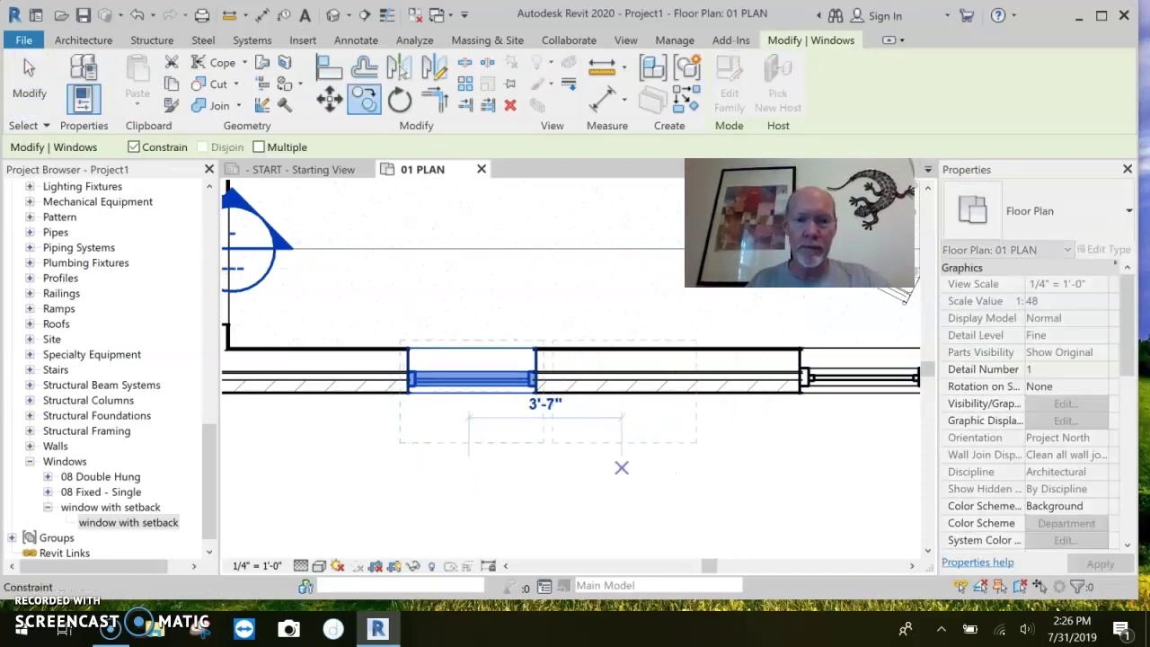
{"action": "left_click", "coordinate": [622, 468]}
{"action": "key", "text": "Escape"}
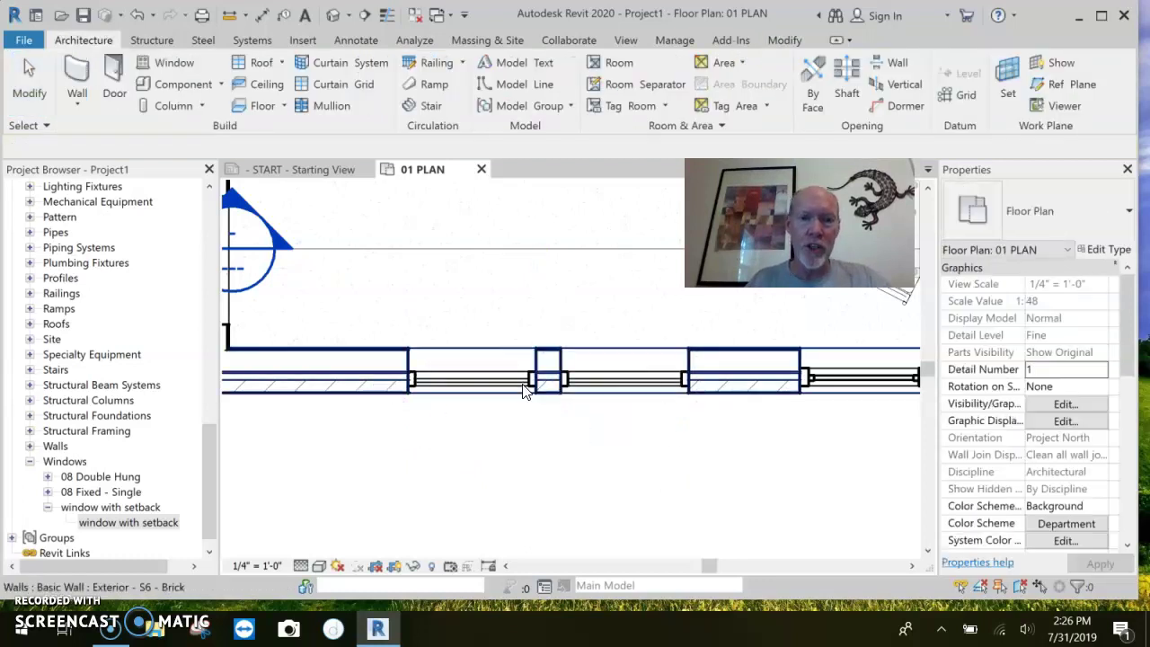
{"action": "left_click_drag", "start_coordinate": [372, 314], "coordinate": [706, 463]}
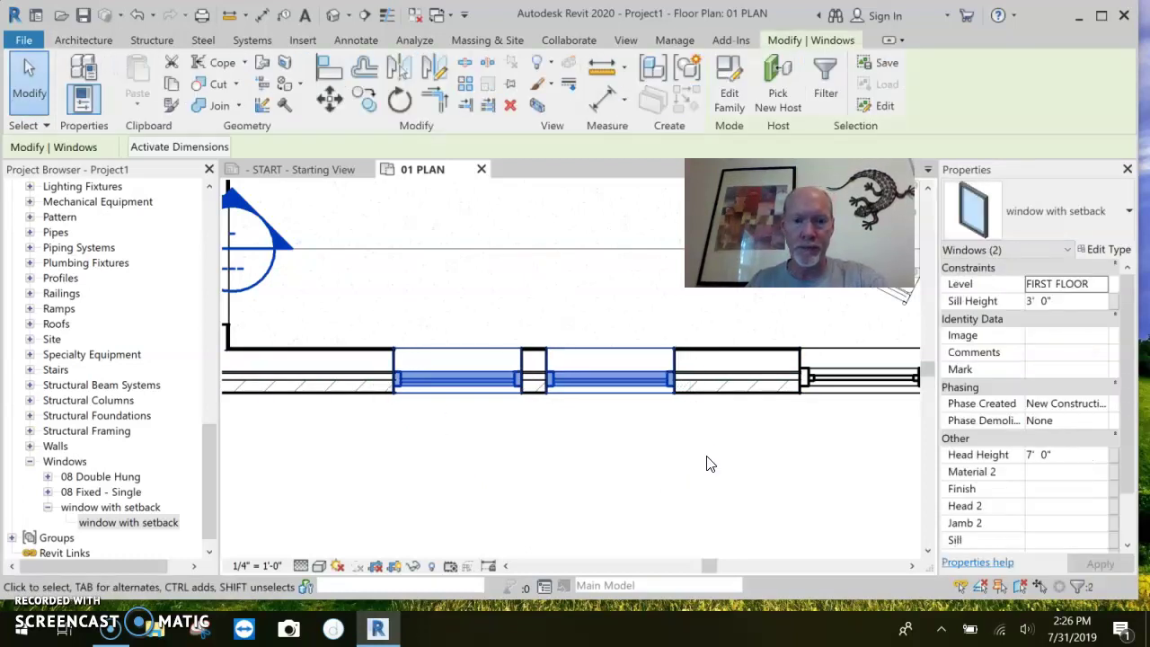
{"action": "key", "text": "Left"}
{"action": "key", "text": "Left"}
{"action": "key", "text": "Escape"}
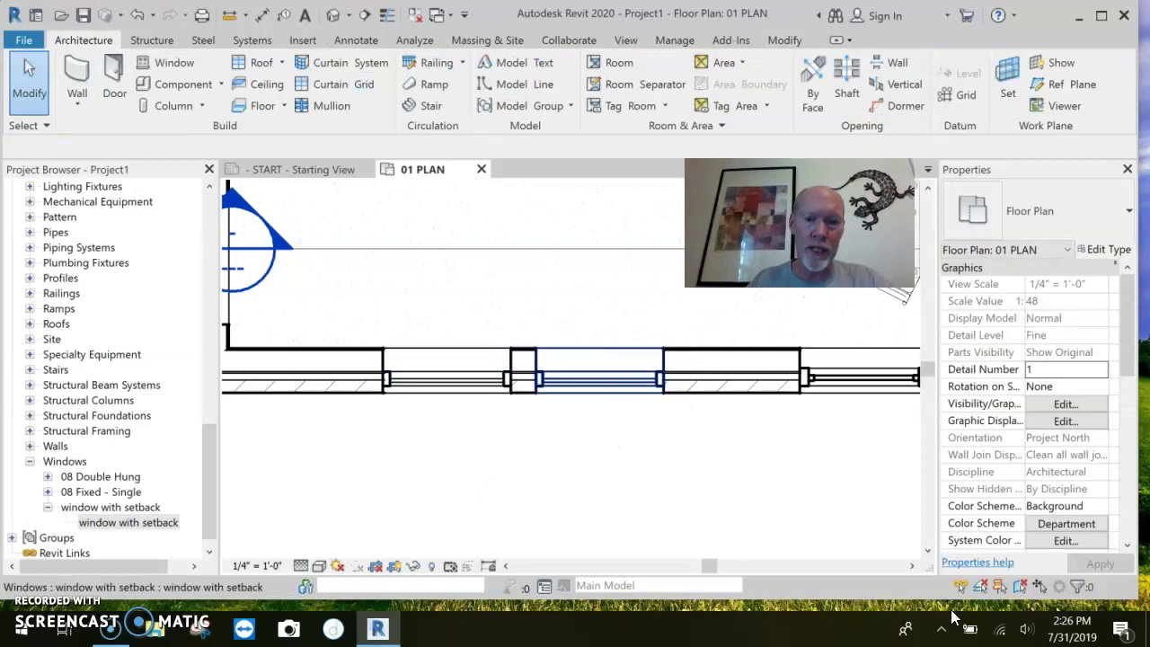
{"action": "left_click", "coordinate": [599, 387]}
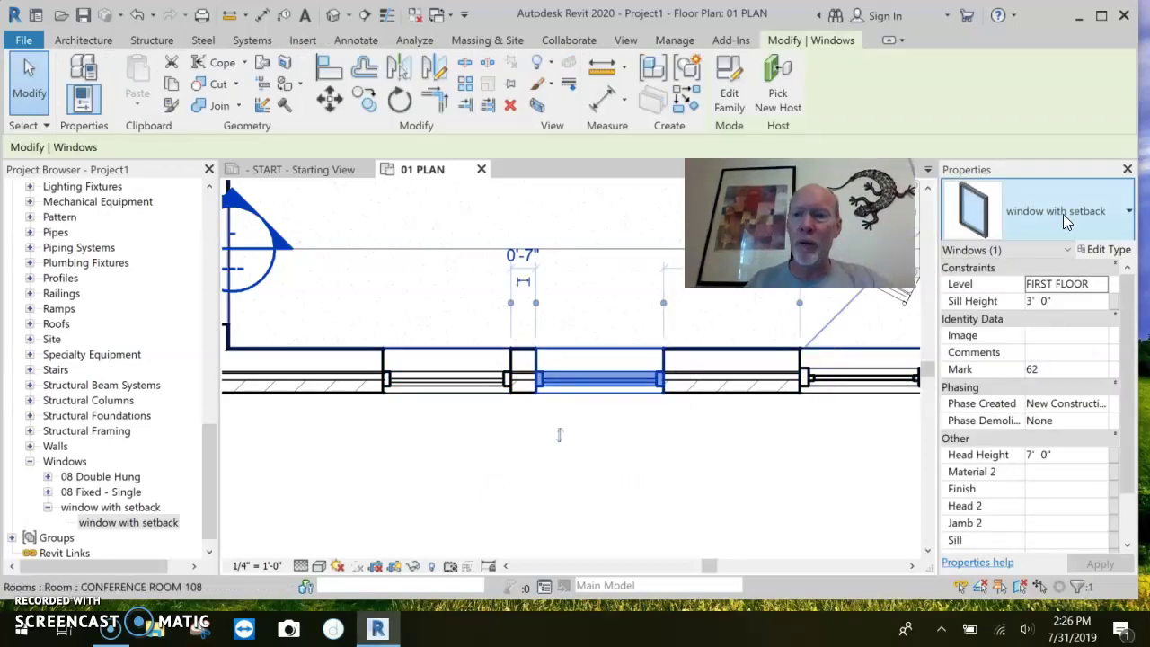
In the window's Type Properties, set setback from face of wall to 4".
{"action": "left_click", "coordinate": [1103, 252]}
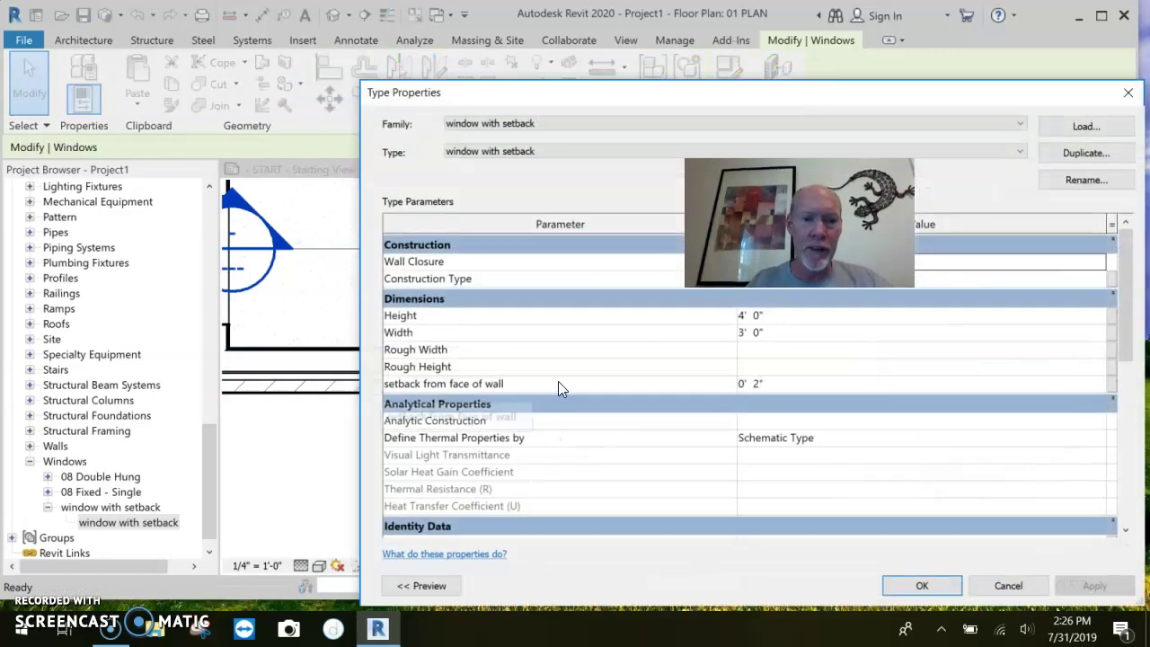
{"action": "left_click", "coordinate": [753, 381]}
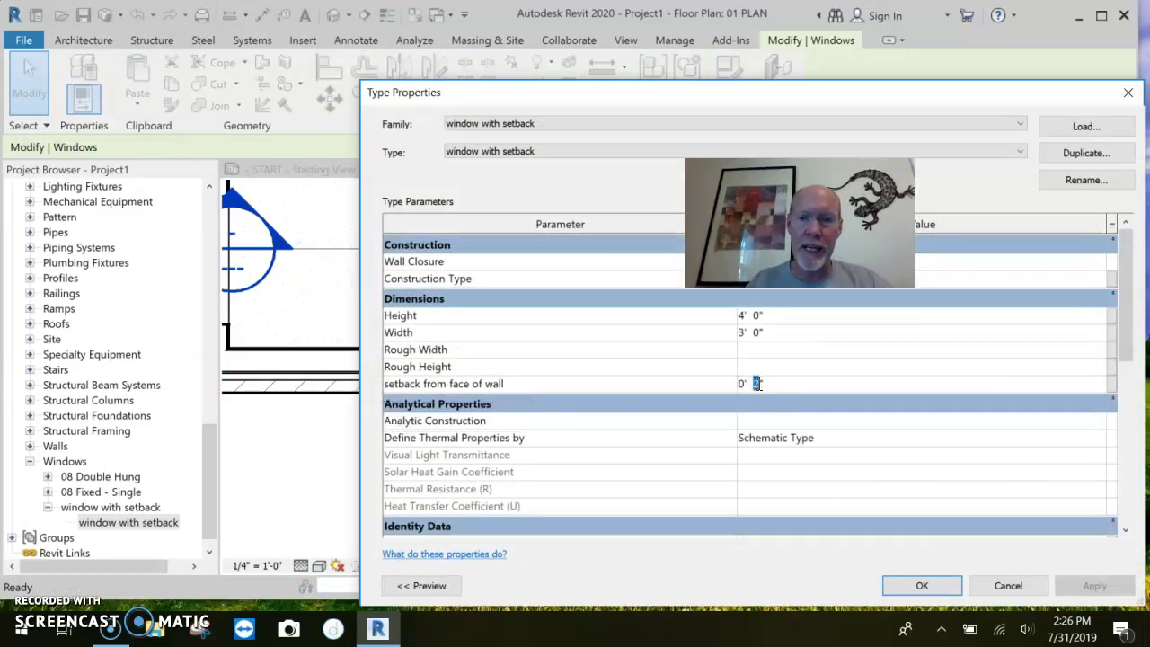
{"action": "type", "text": "4"}
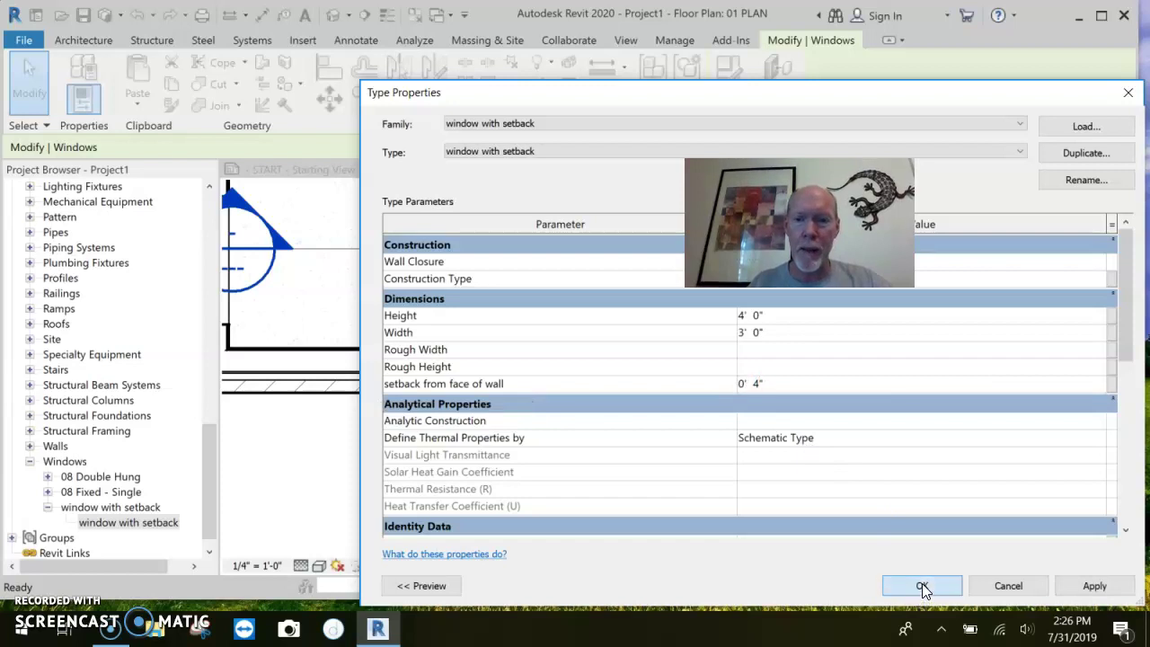
{"action": "left_click", "coordinate": [920, 585]}
{"action": "left_click", "coordinate": [501, 426]}
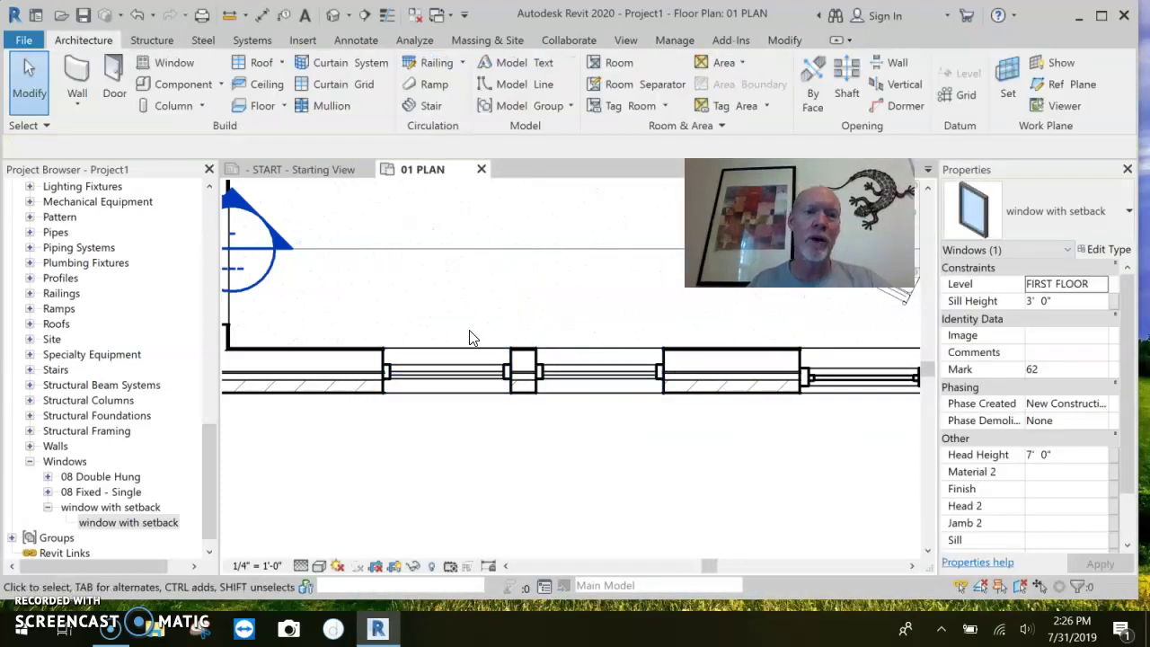